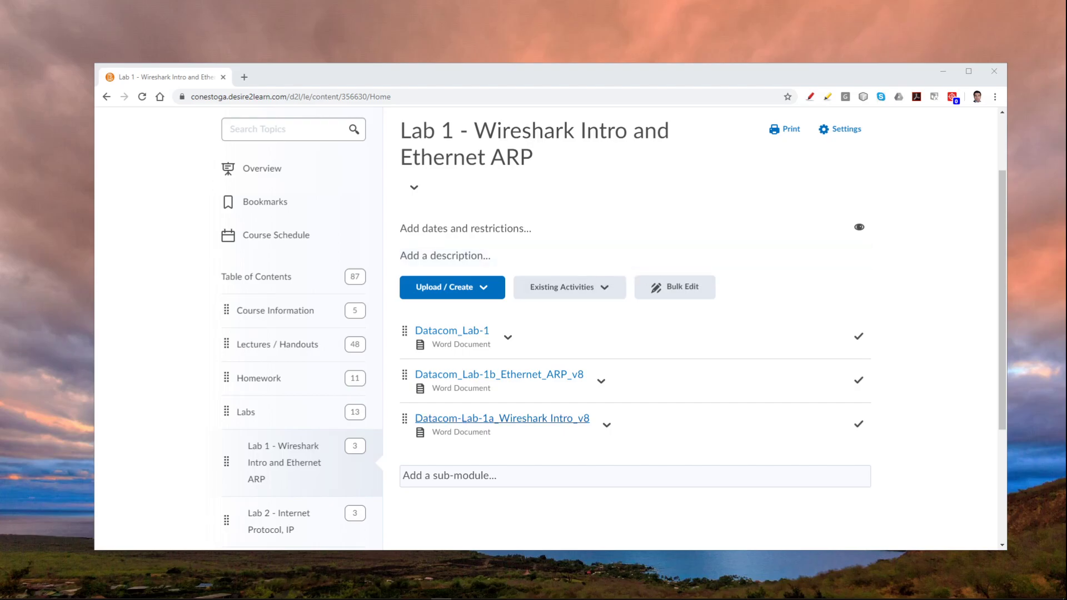
Move Datacom-Lab-1a_Wireshark Intro_v8 above Datacom_Lab-1b_Ethernet_ARP_v8 in the Lab 1 module and download the Datacom_Lab-1 document
left_click_drag(405, 419, 398, 352)
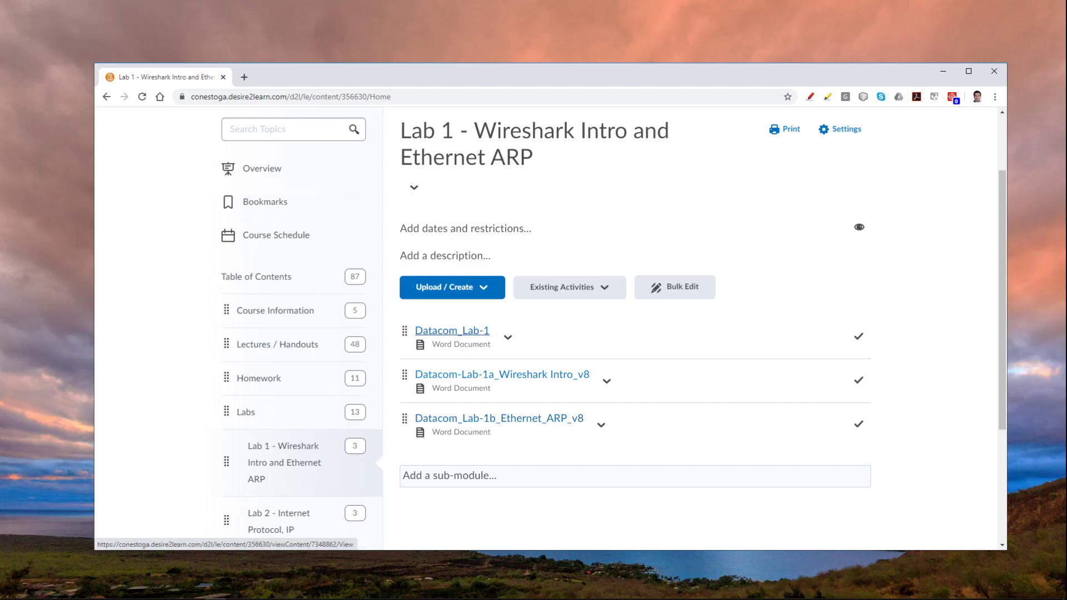
left_click(508, 338)
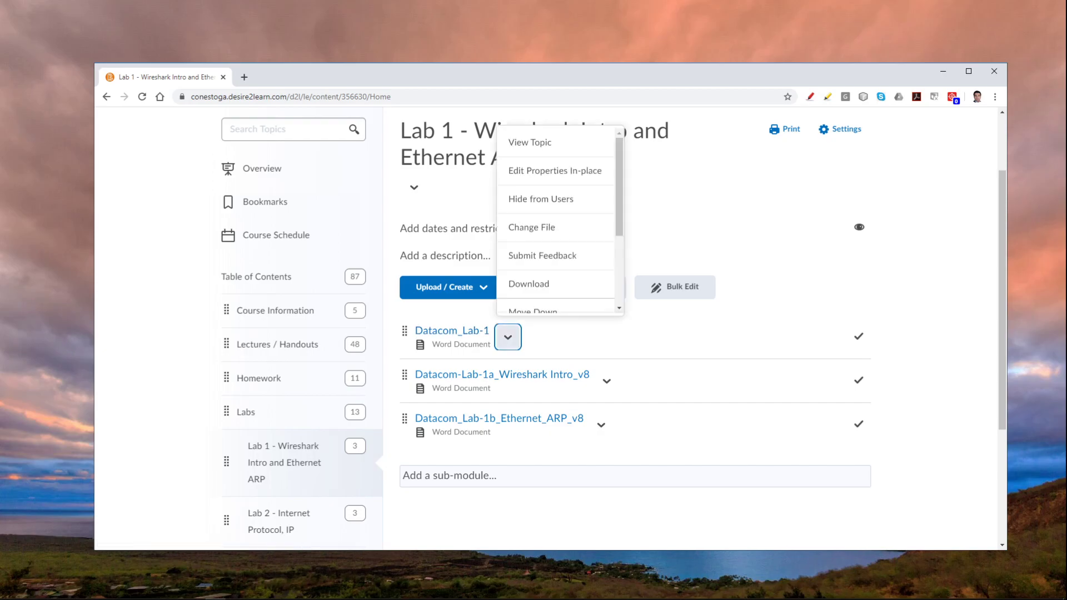
left_click(534, 284)
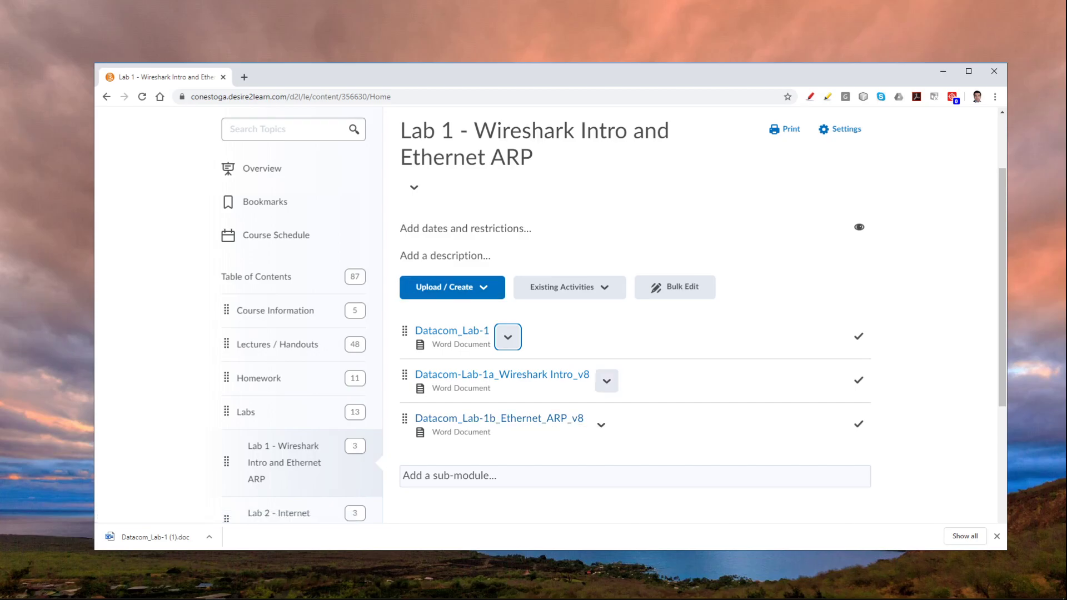
Download the Datacom-Lab-1a_Wireshark Intro_v8 and Datacom_Lab-1b_Ethernet_ARP_v8 documents
left_click(607, 381)
left_click(628, 284)
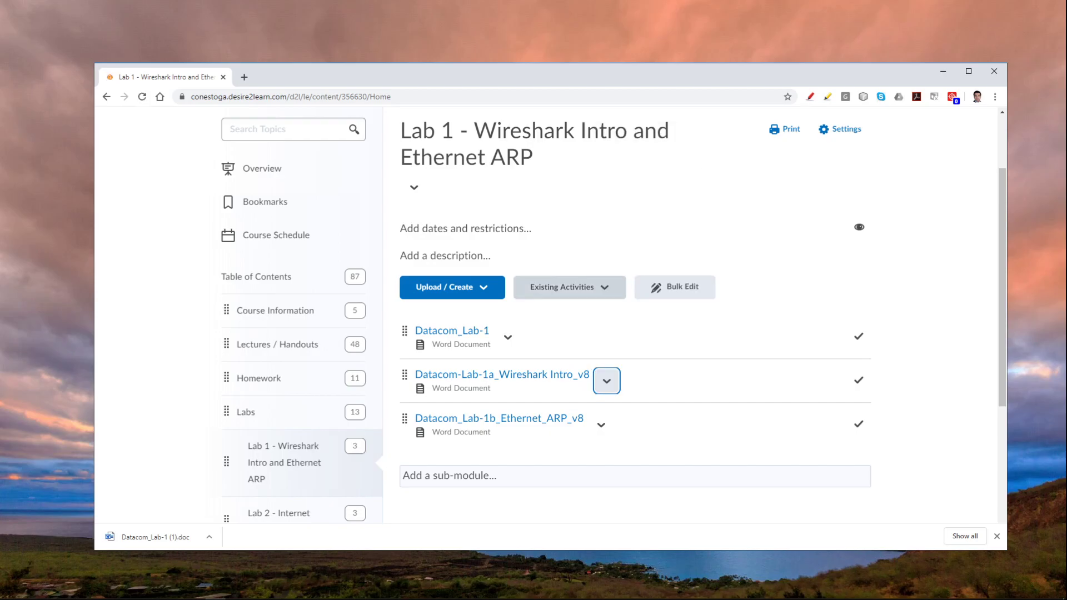
left_click(601, 425)
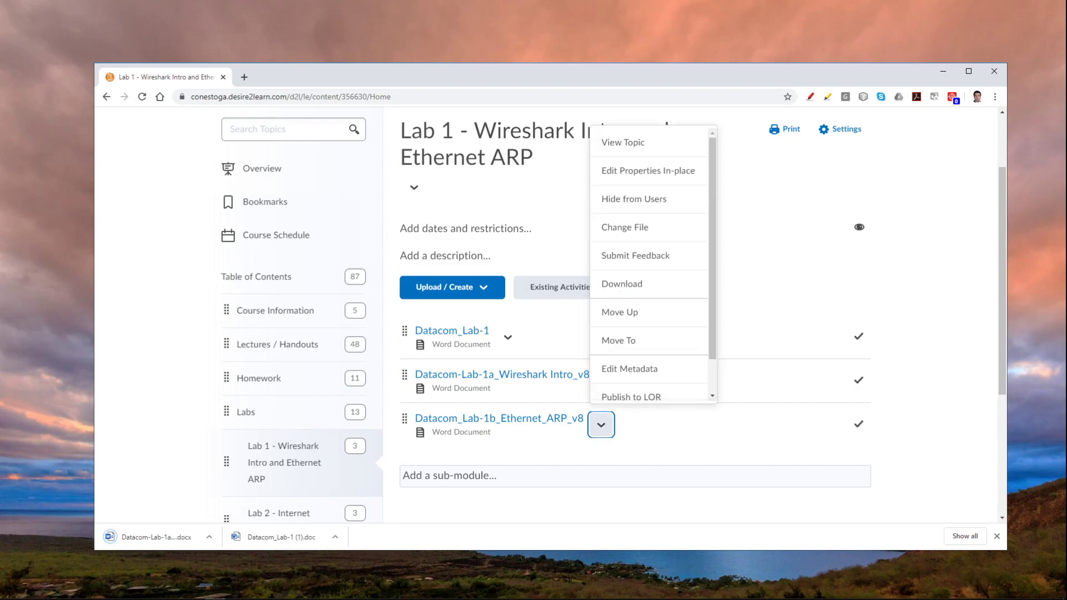
left_click(622, 284)
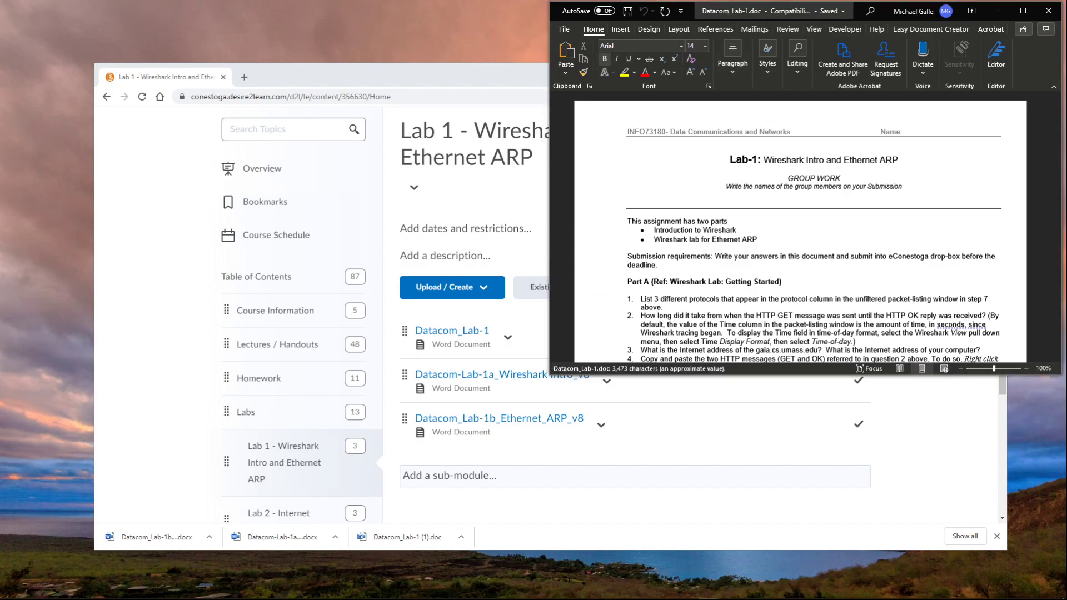
Review the Part A and Part B questions in the Datacom_Lab-1 document through to its end, and return to its beginning
scroll(800, 228, "down", 3)
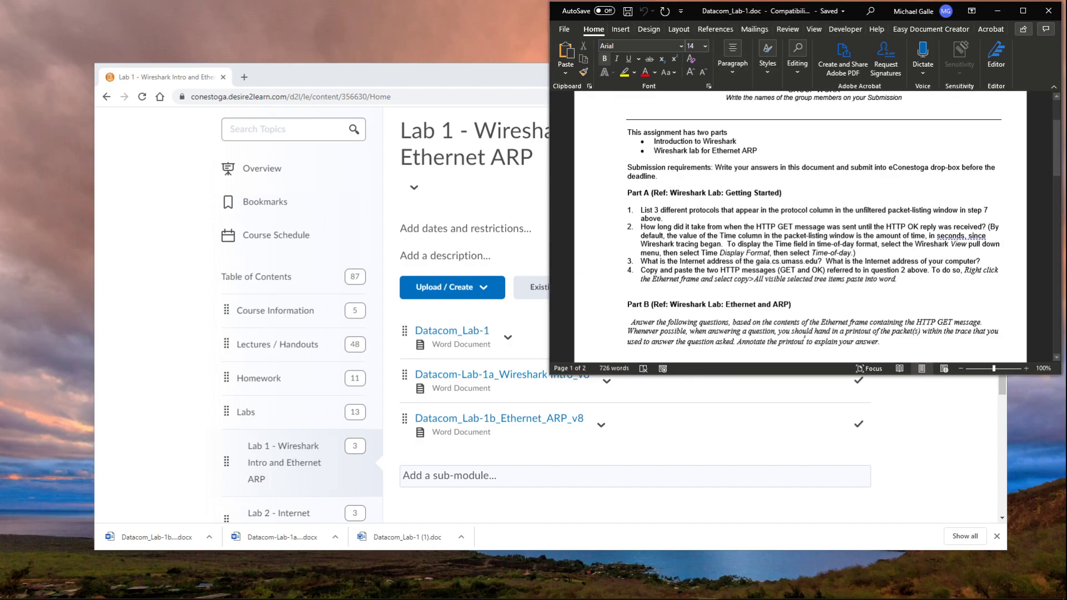
scroll(800, 228, "down", 2)
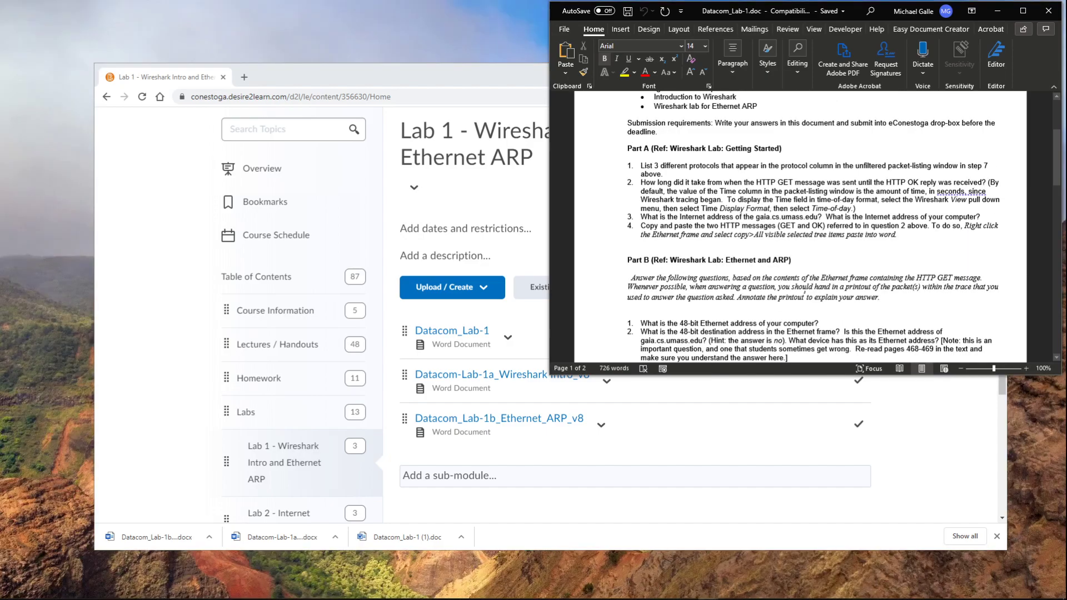
scroll(801, 228, "down", 20)
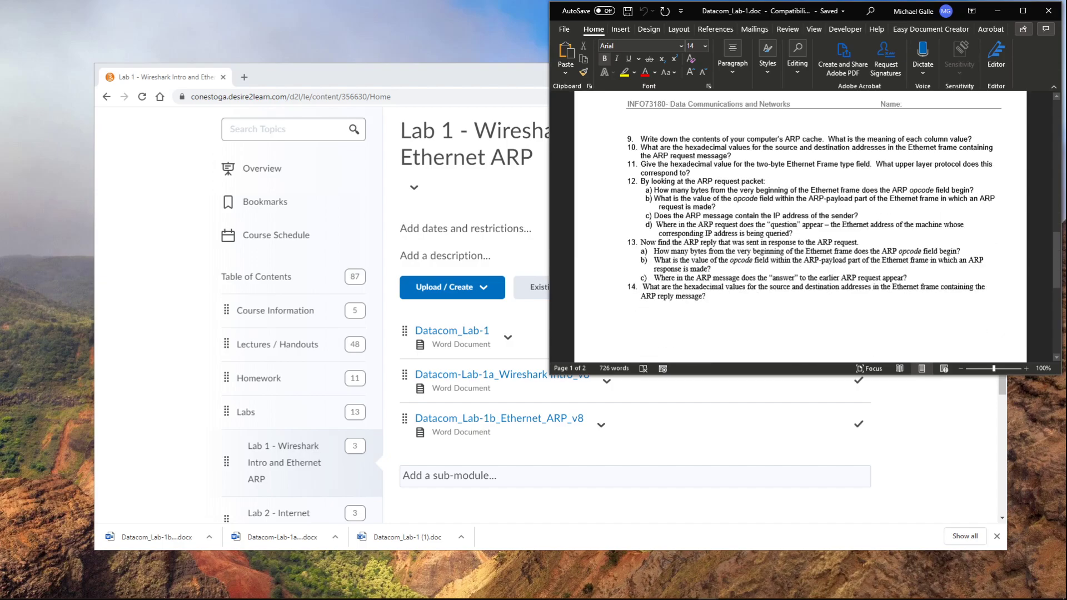
scroll(801, 228, "up", 20)
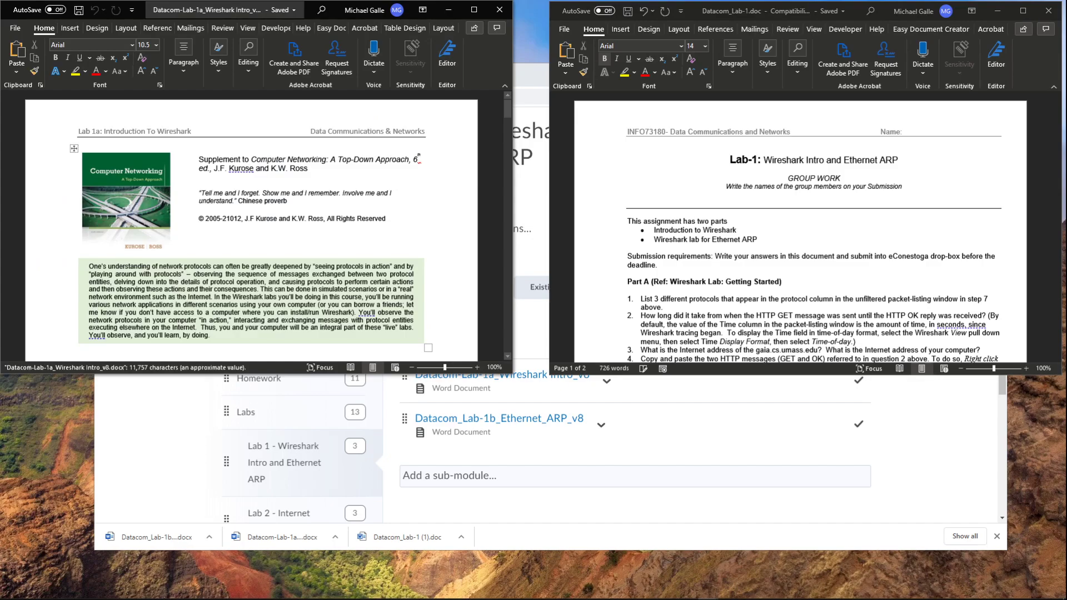
Place the Lab-1a Wireshark Intro document window over the Datacom_Lab-1 window and minimize the browser
left_click_drag(334, 11, 886, 16)
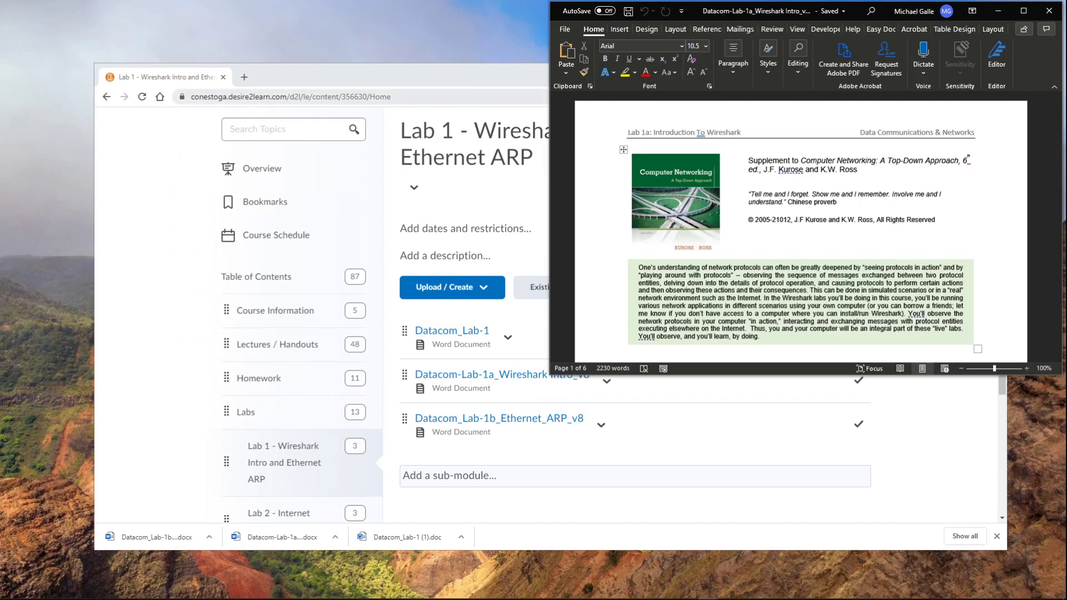
left_click(478, 77)
left_click(943, 71)
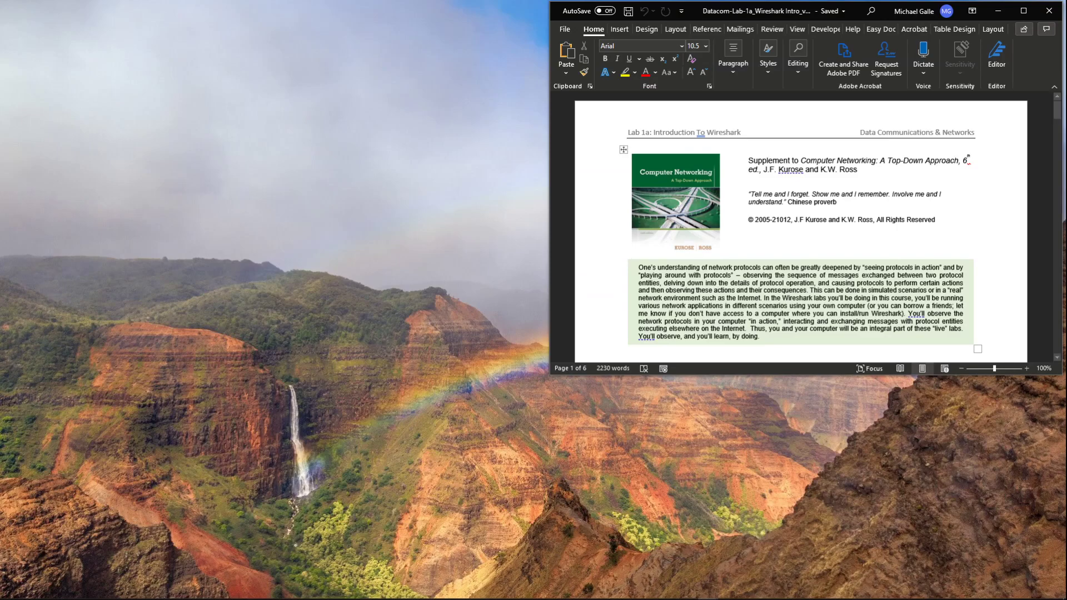
Read the packet sniffer introduction, the Figure 1 diagram and the packet analyzer explanation in the Lab-1a document
scroll(801, 227, "down", 5)
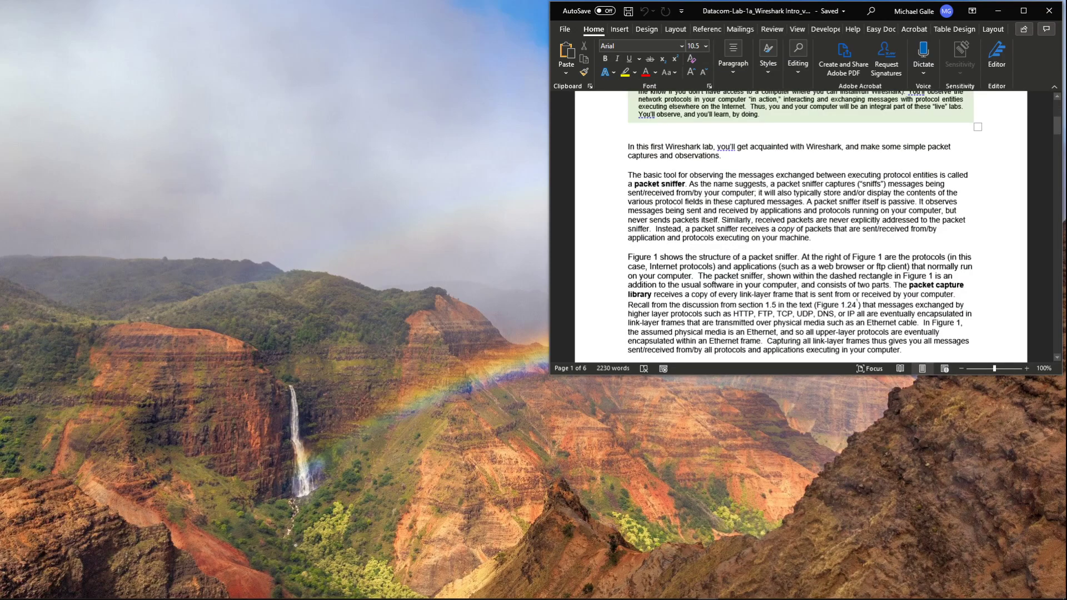
scroll(800, 227, "down", 2)
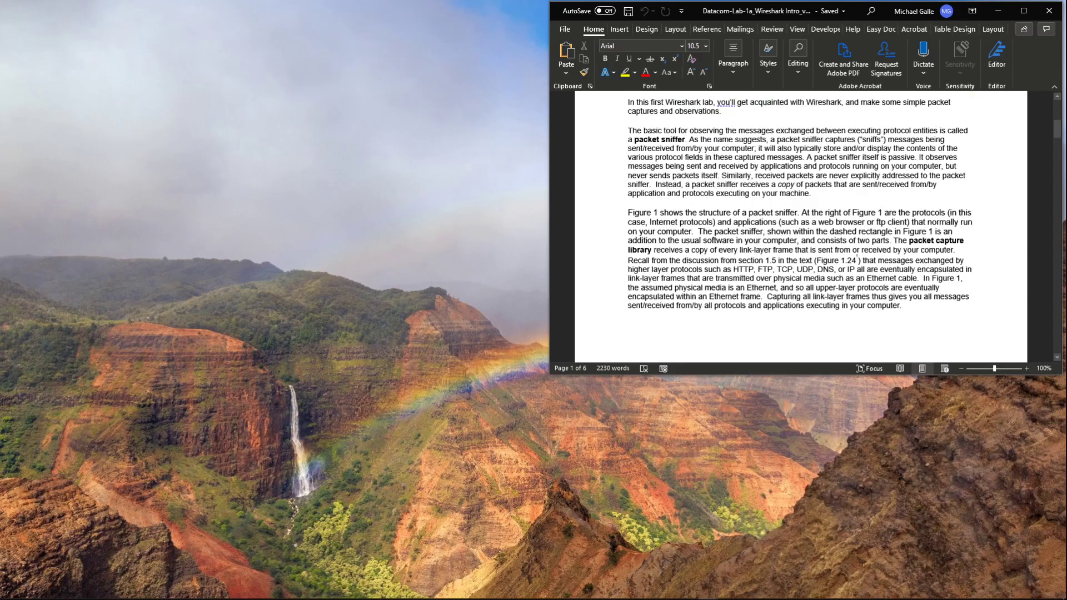
scroll(801, 227, "up", 2)
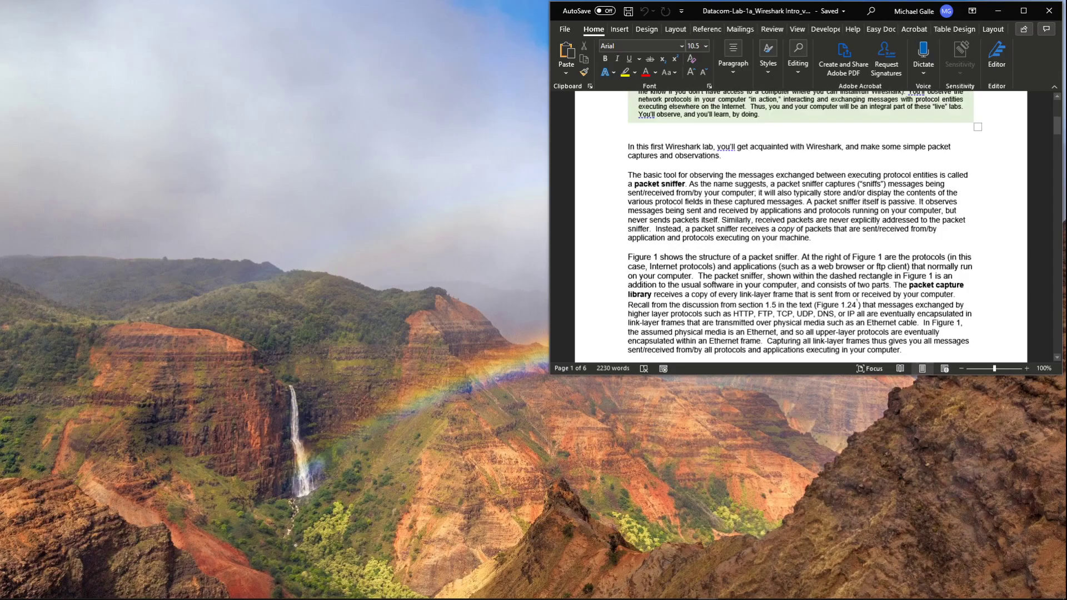
scroll(801, 227, "down", 5)
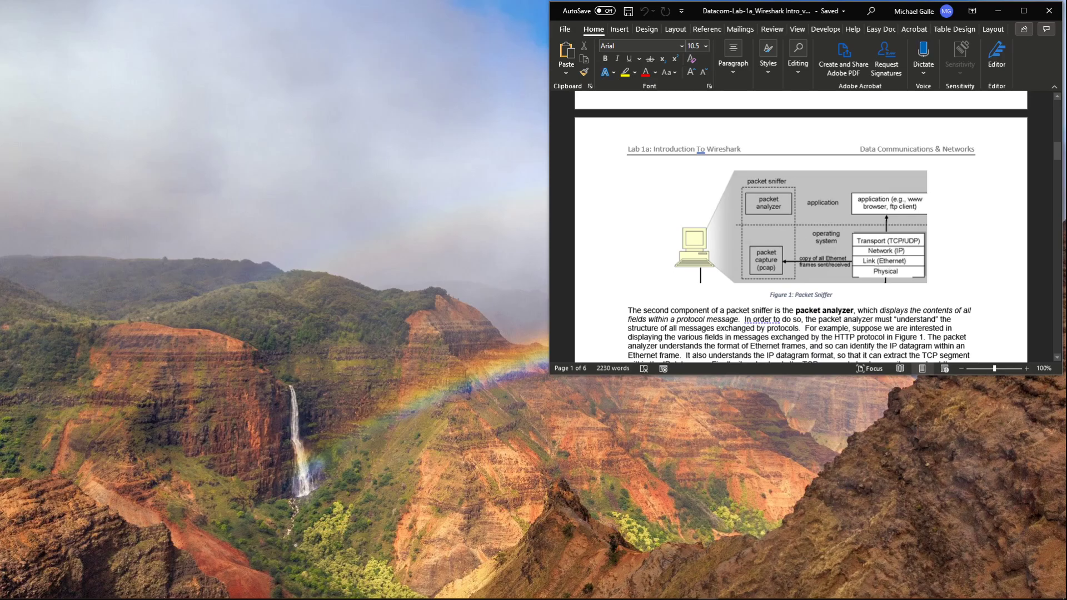
scroll(800, 227, "down", 3)
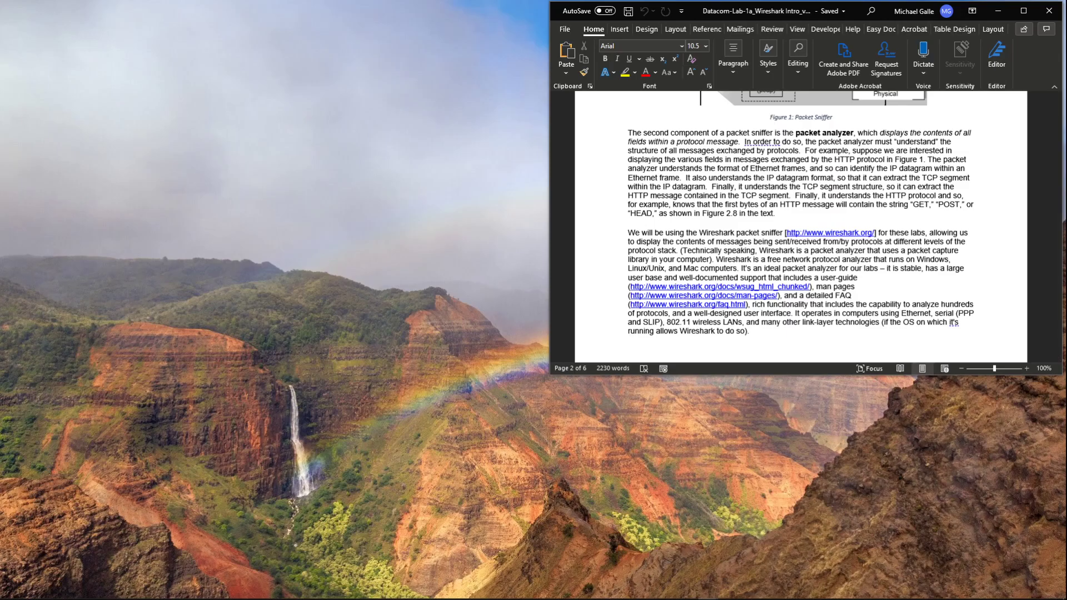
scroll(800, 227, "up", 2)
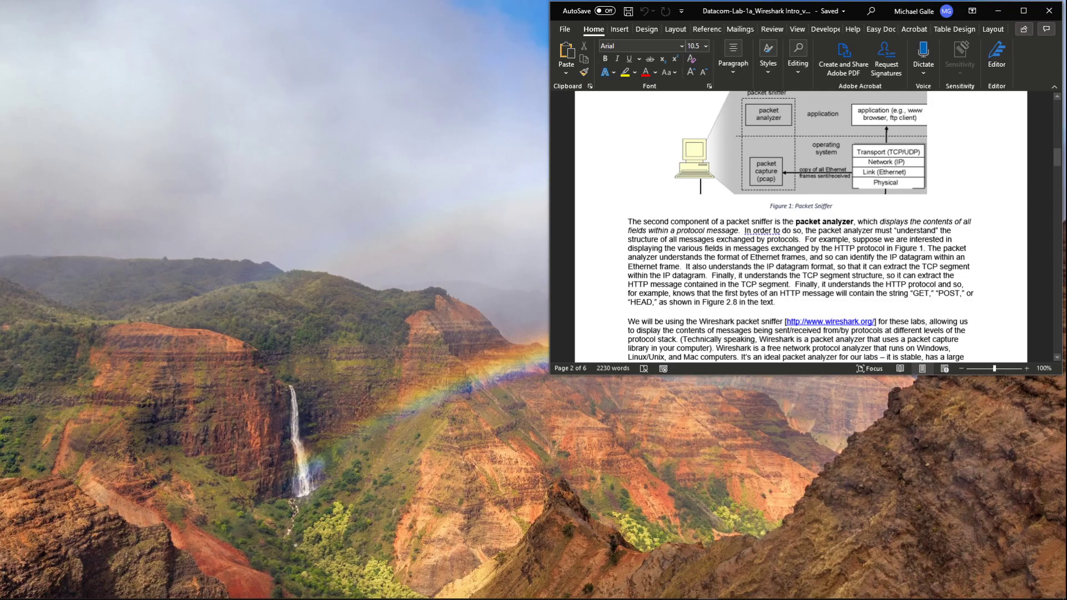
scroll(800, 223, "up", 2)
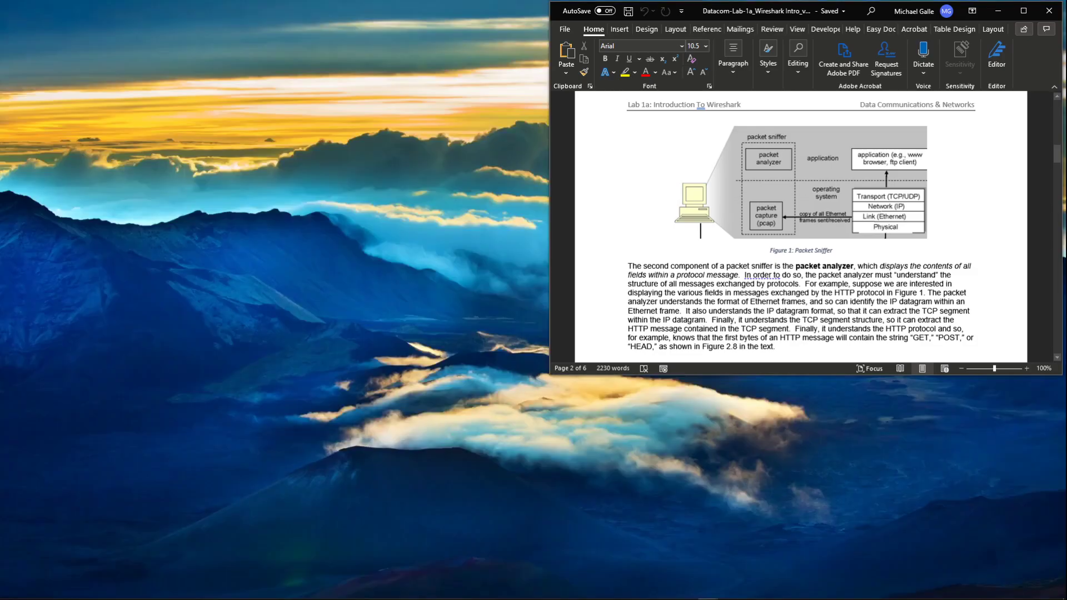
scroll(800, 226, "down", 3)
scroll(800, 227, "down", 3)
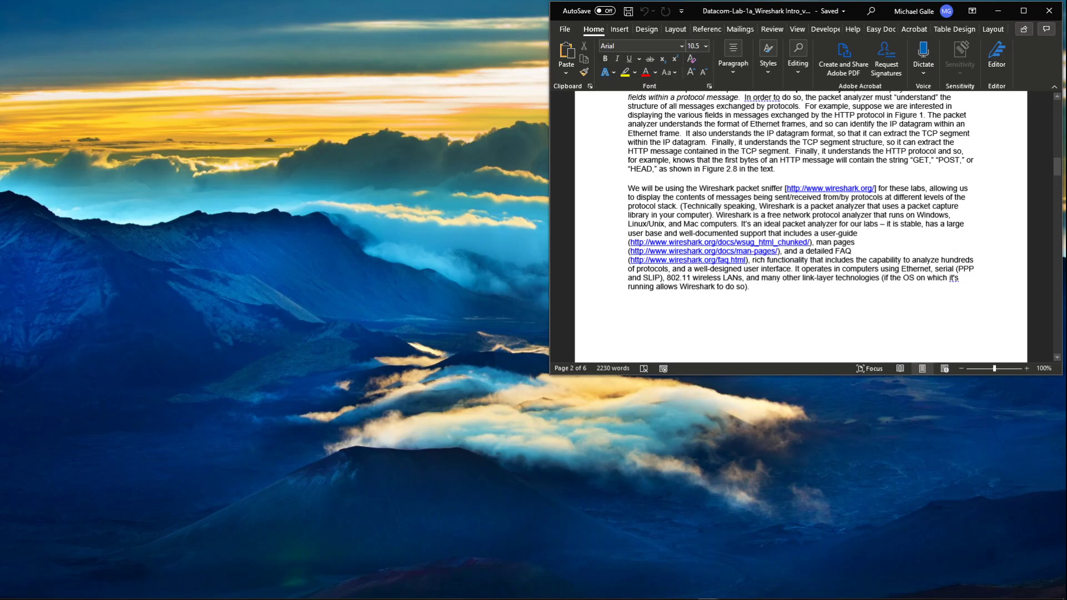
scroll(800, 228, "down", 10)
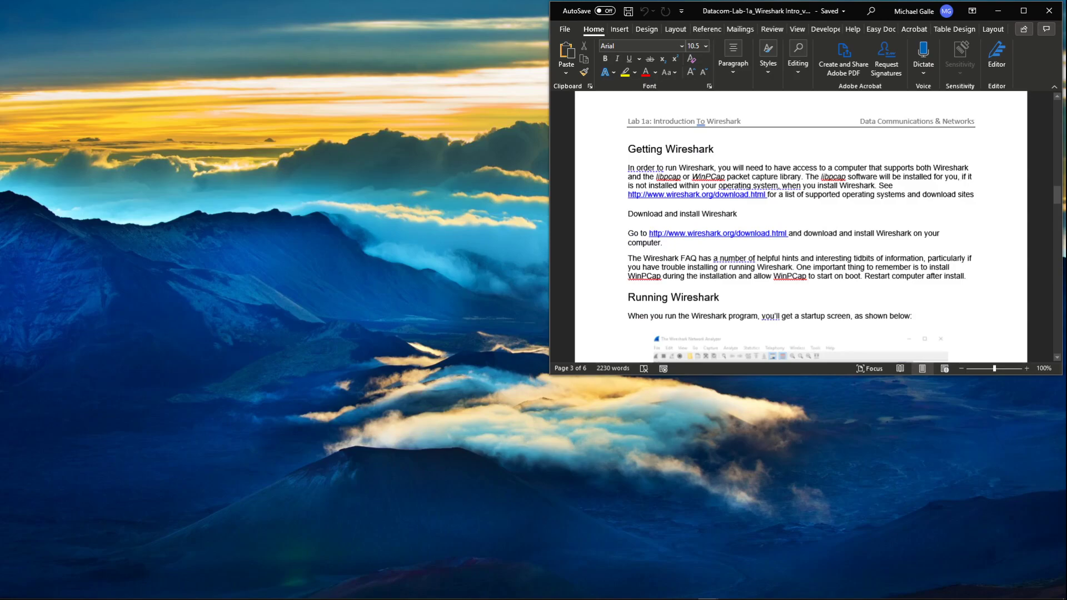
scroll(801, 228, "down", 12)
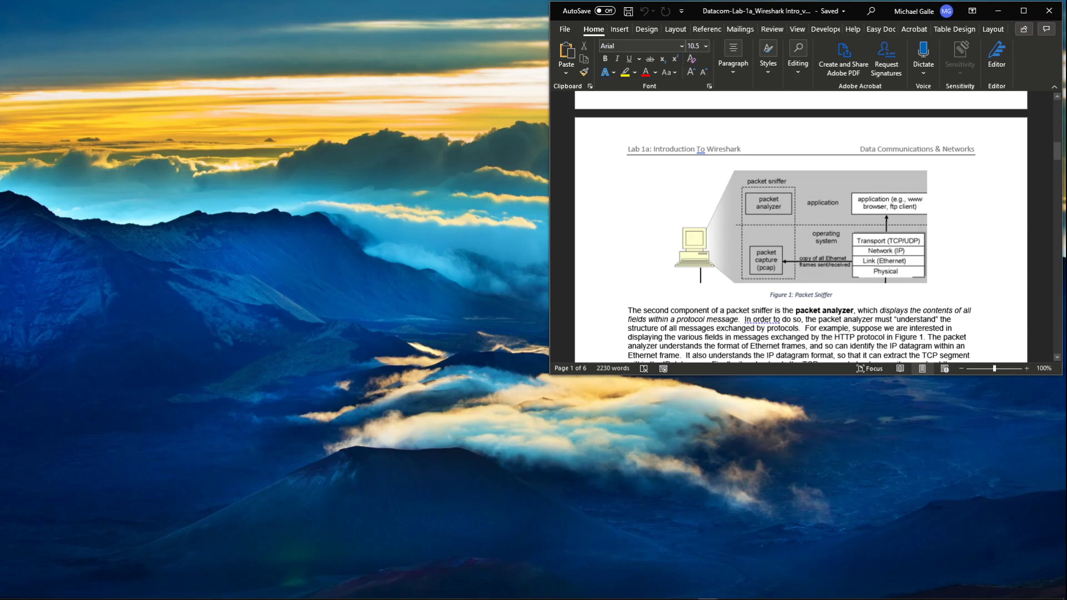
scroll(800, 228, "down", 12)
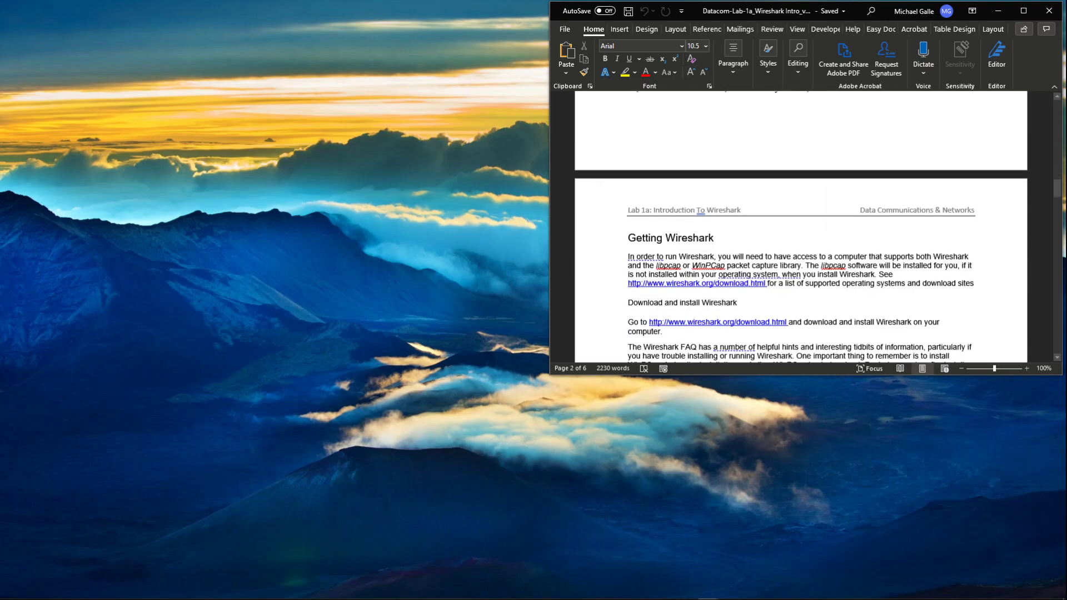
scroll(800, 228, "down", 3)
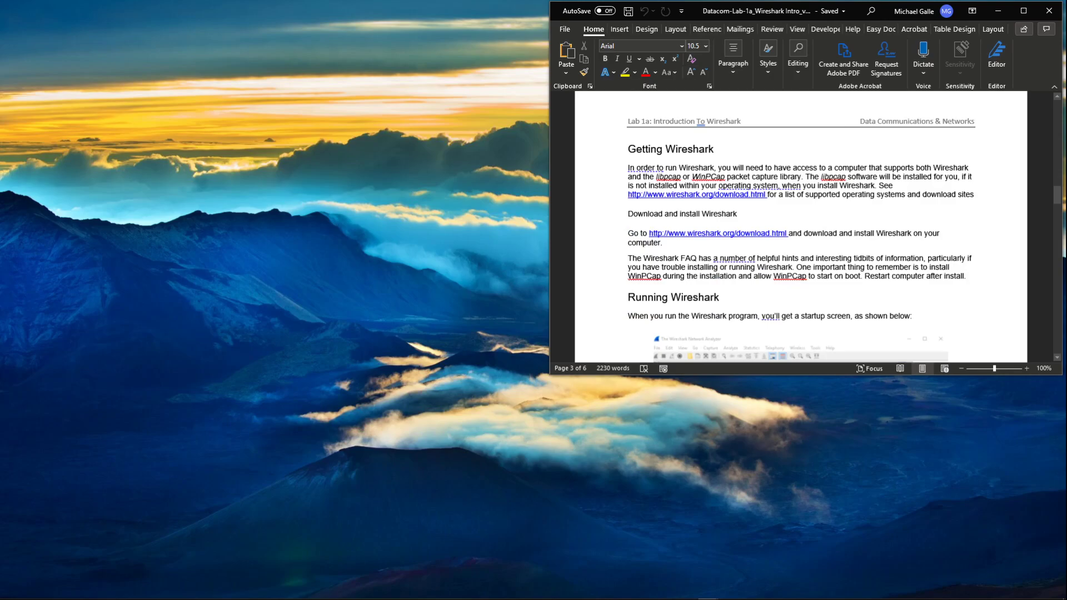
triple_click(695, 233)
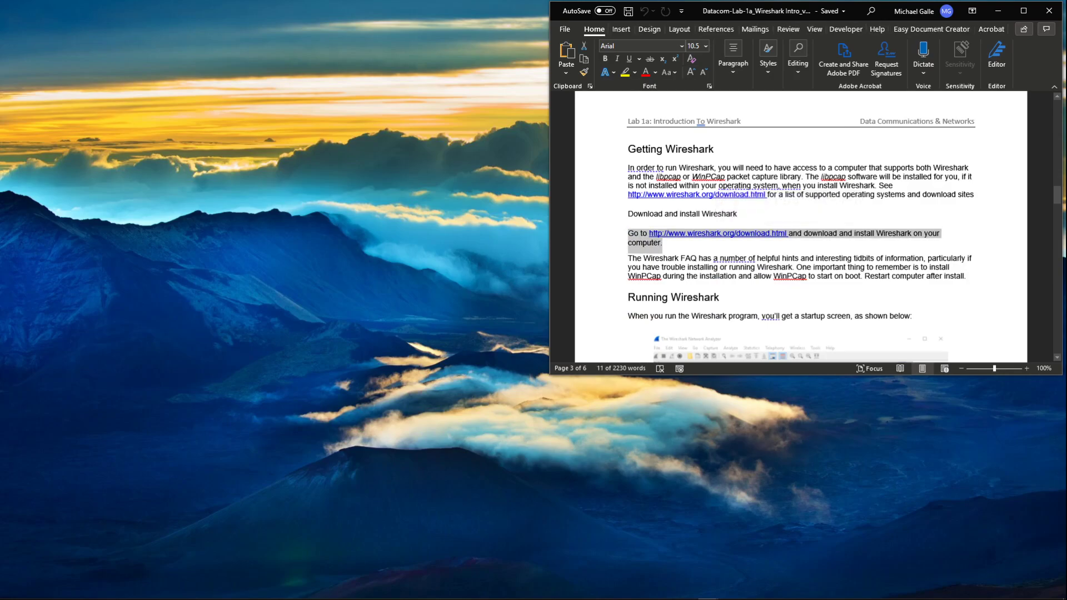
left_click(674, 233)
left_click_drag(649, 233, 788, 233)
key("ctrl+c")
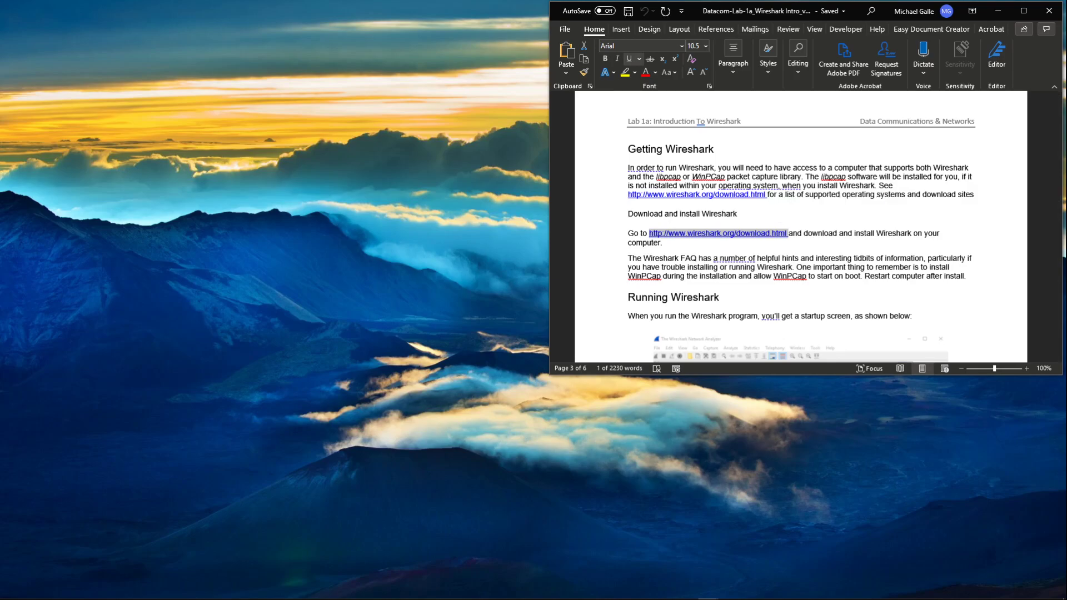
mouse_move(421, 598)
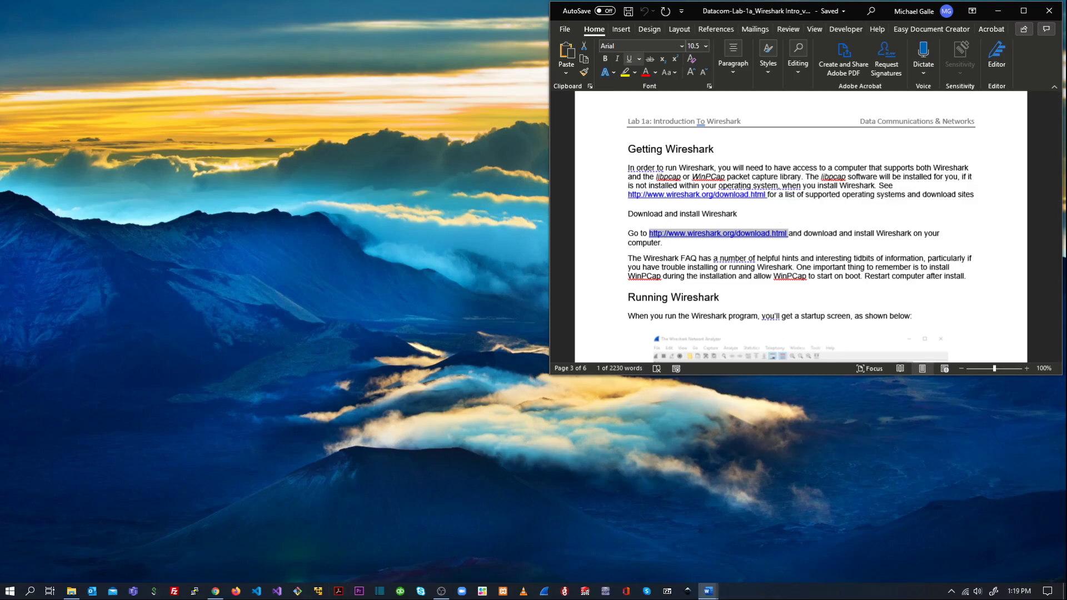
left_click(215, 590)
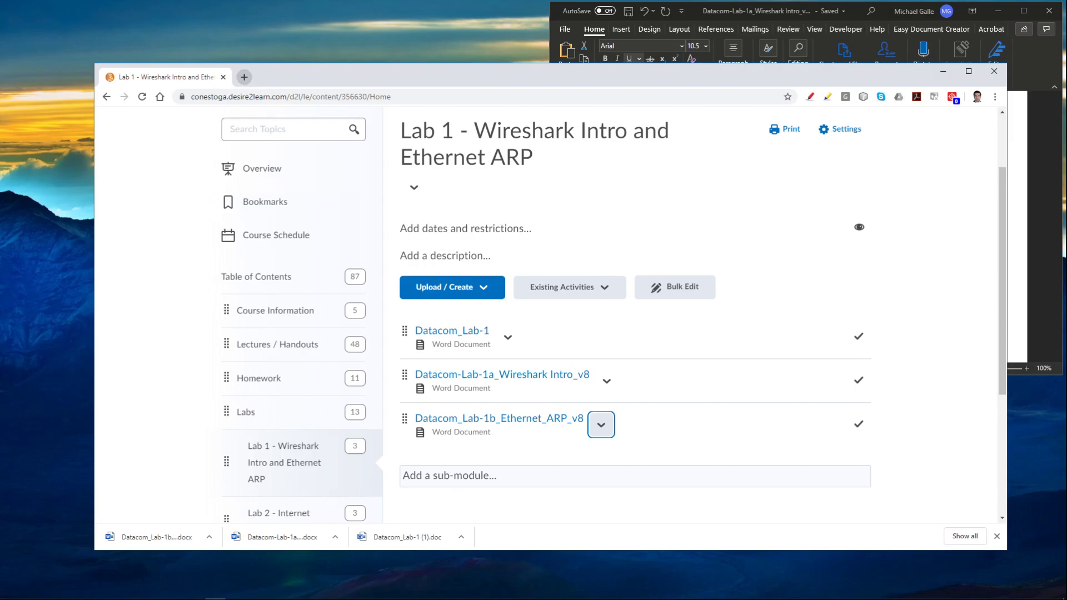
left_click(244, 77)
key("ctrl+v")
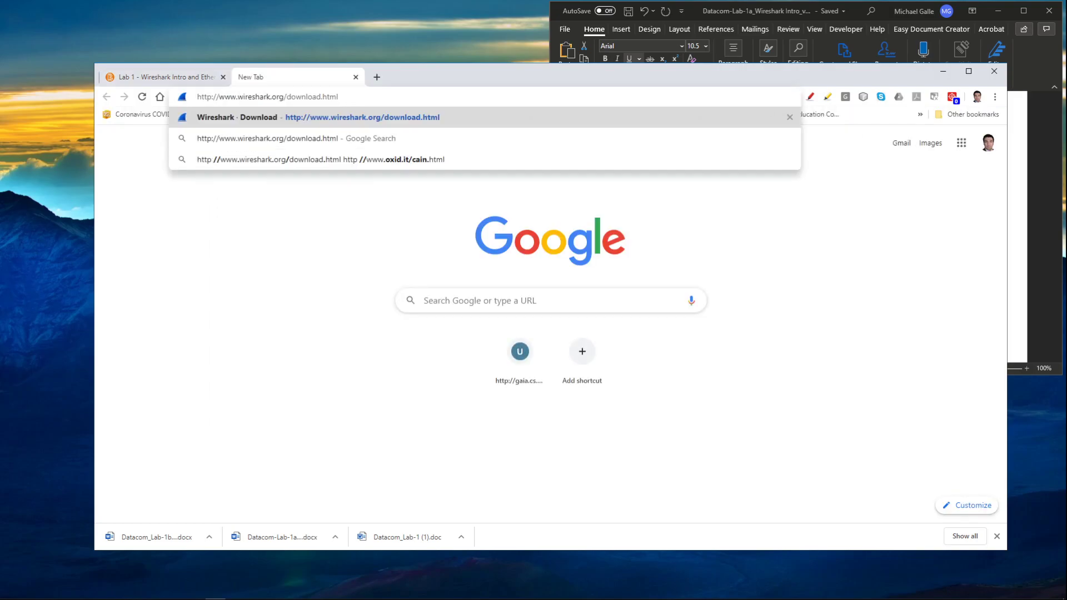
key("Return")
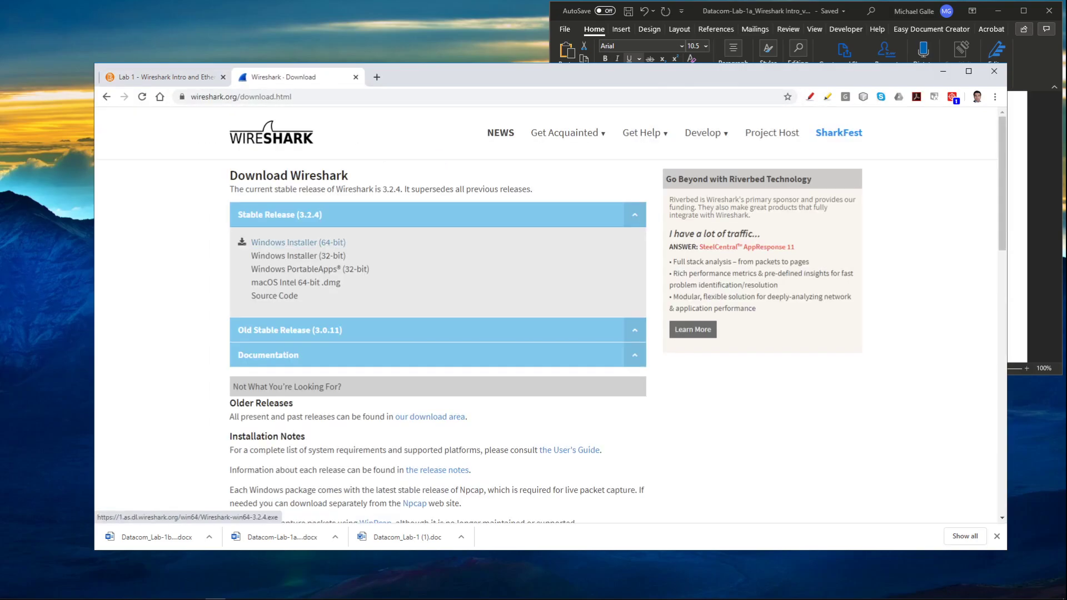
Download the Windows Installer (64-bit) of stable release 3.2.4 and show the downloaded file in its folder
left_click(298, 242)
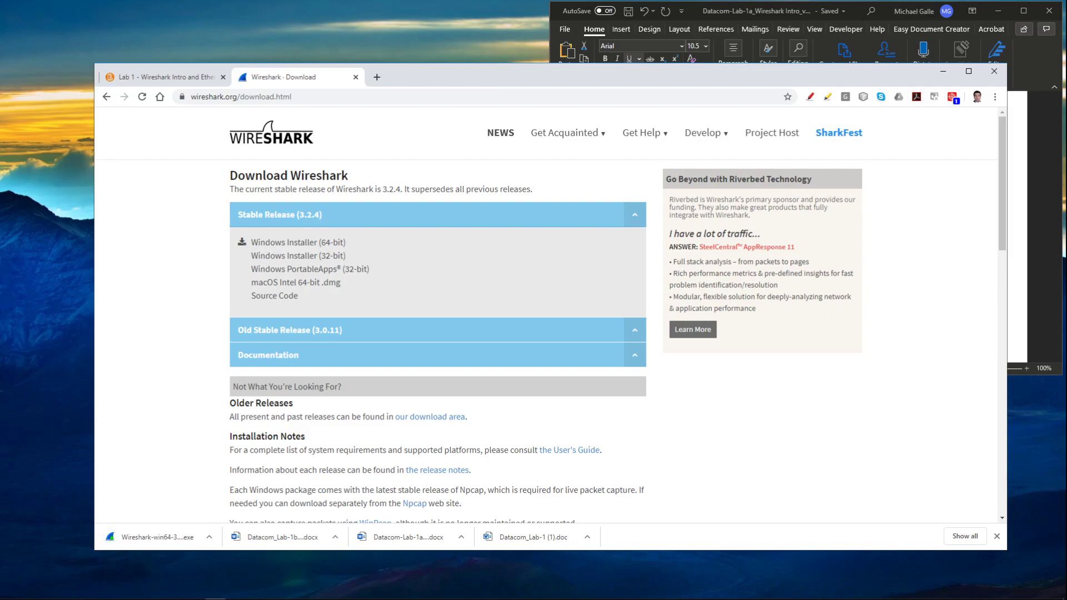
left_click(210, 537)
left_click(236, 499)
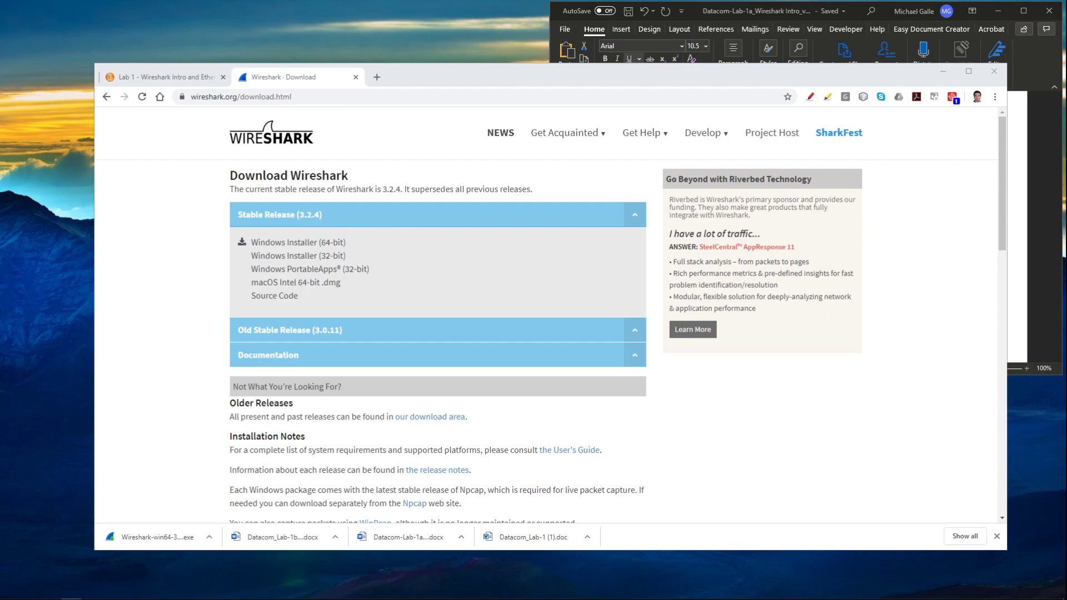
Close the Wireshark download page and minimize the browser to return to the Lab-1a document
key("alt+Tab")
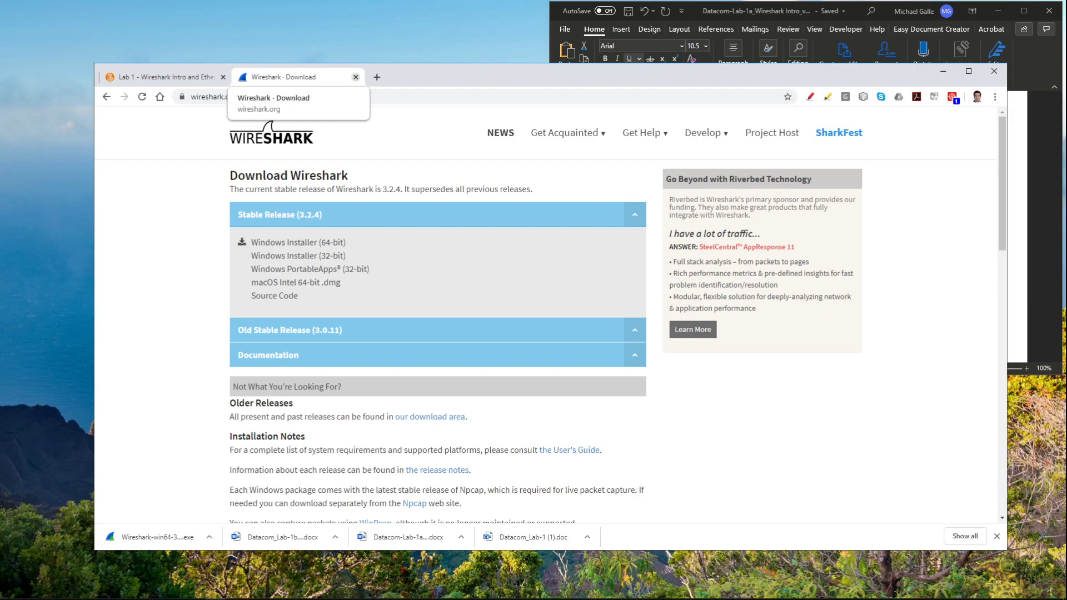
left_click(161, 77)
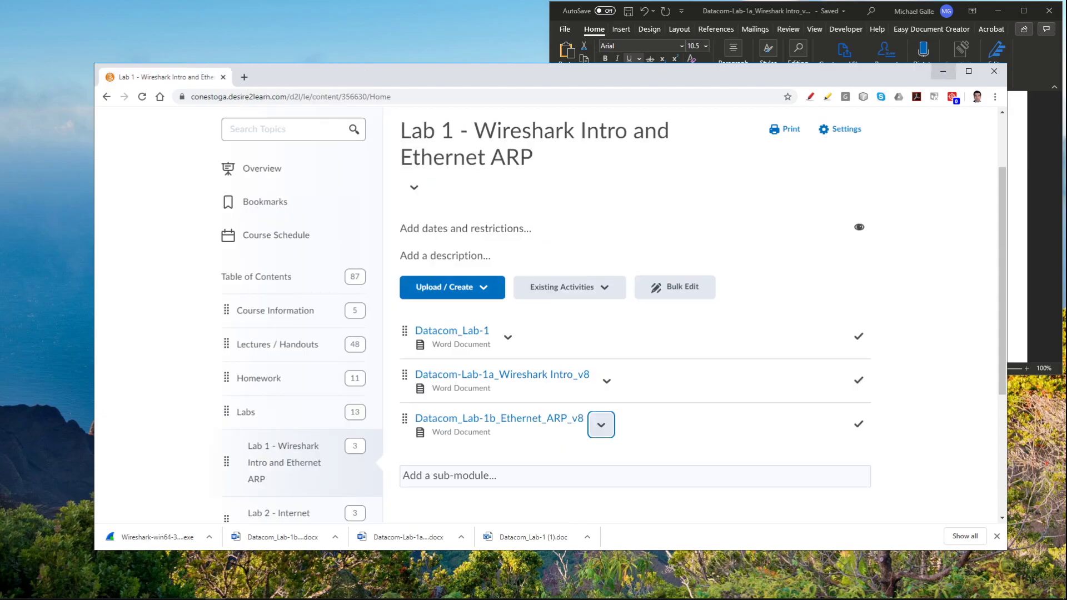
left_click(943, 71)
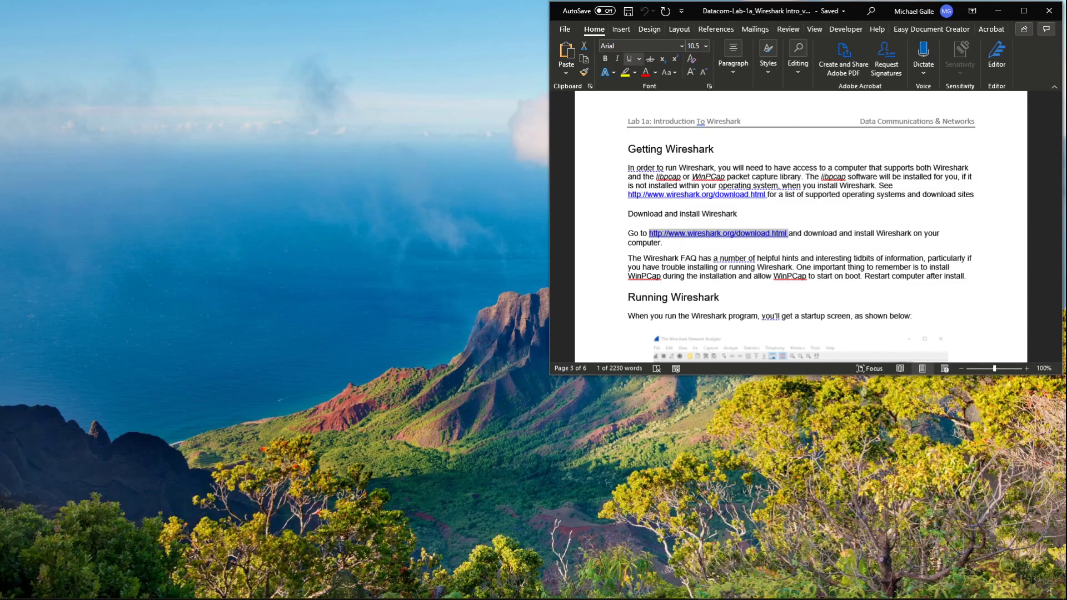
Launch Wireshark following the Running Wireshark section of the lab document and start a live packet capture on the Wi-Fi interface
scroll(800, 222, "down", 4)
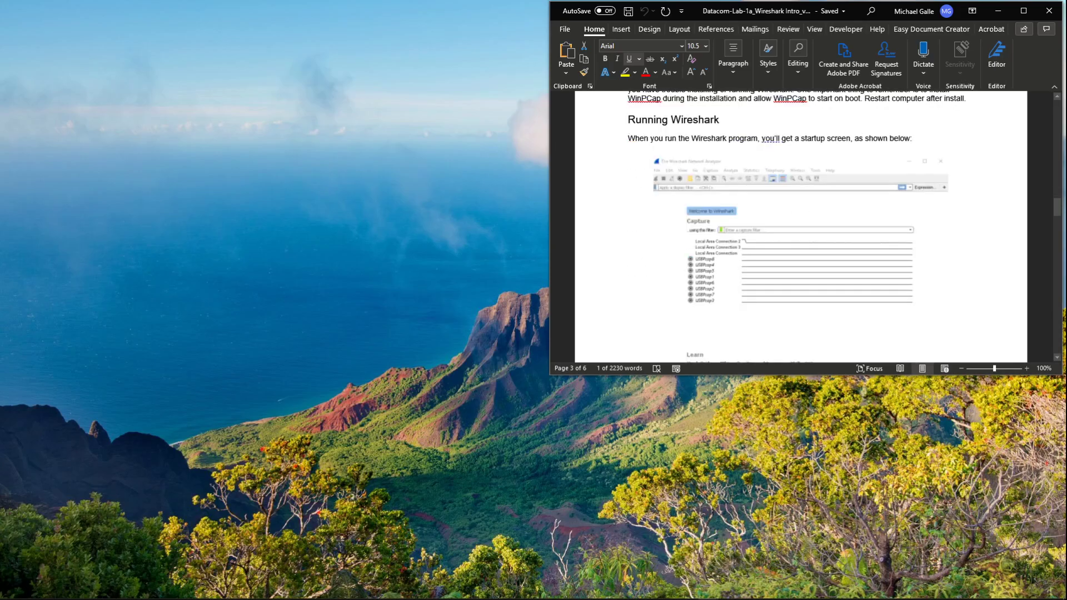
scroll(800, 222, "up", 2)
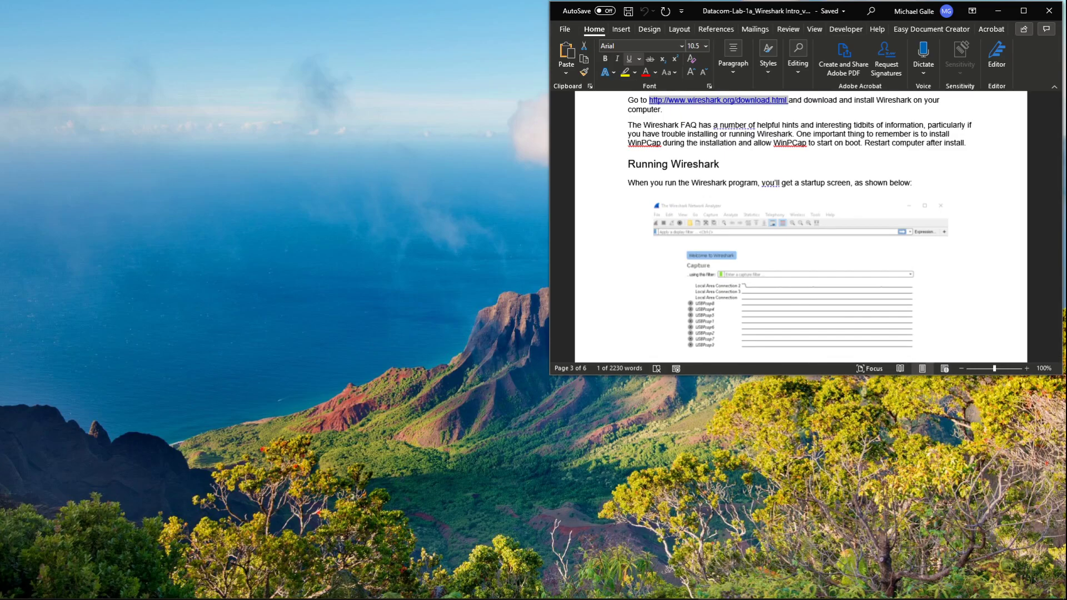
mouse_move(318, 593)
left_click(544, 591)
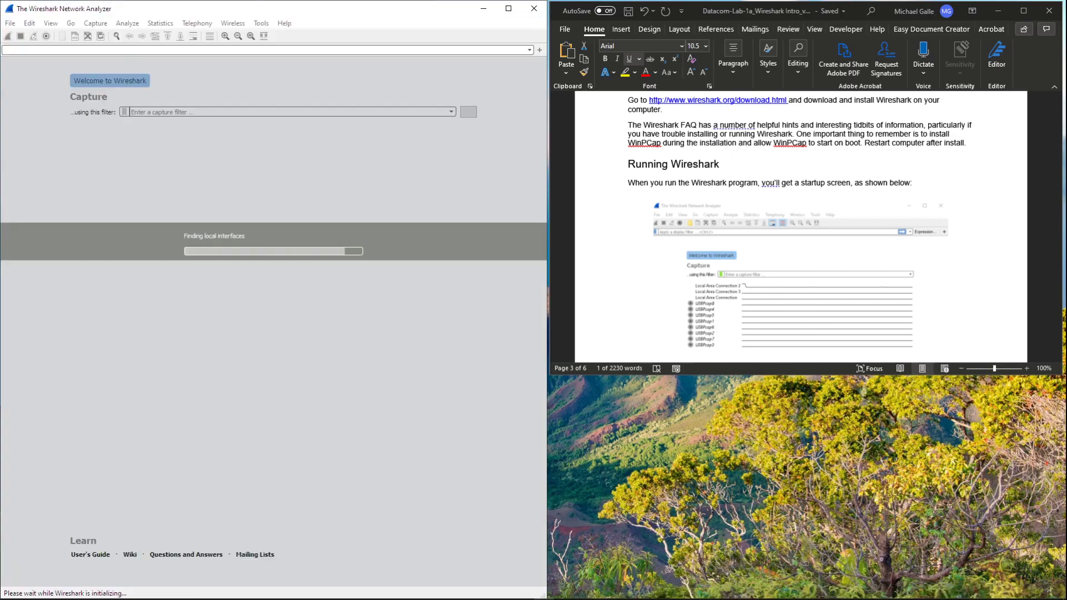
scroll(800, 222, "down", 2)
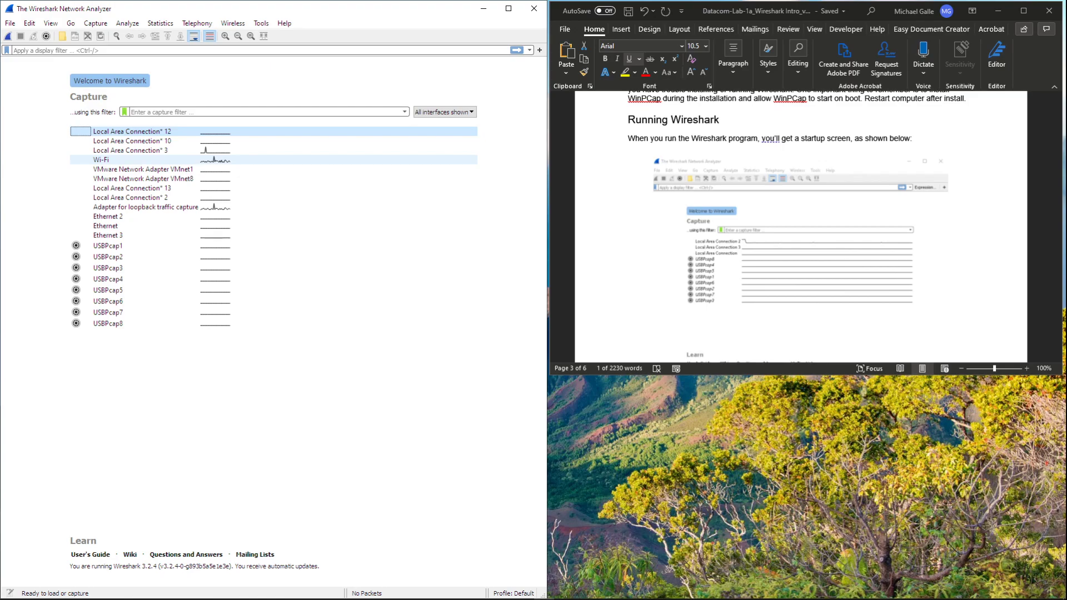
double_click(101, 160)
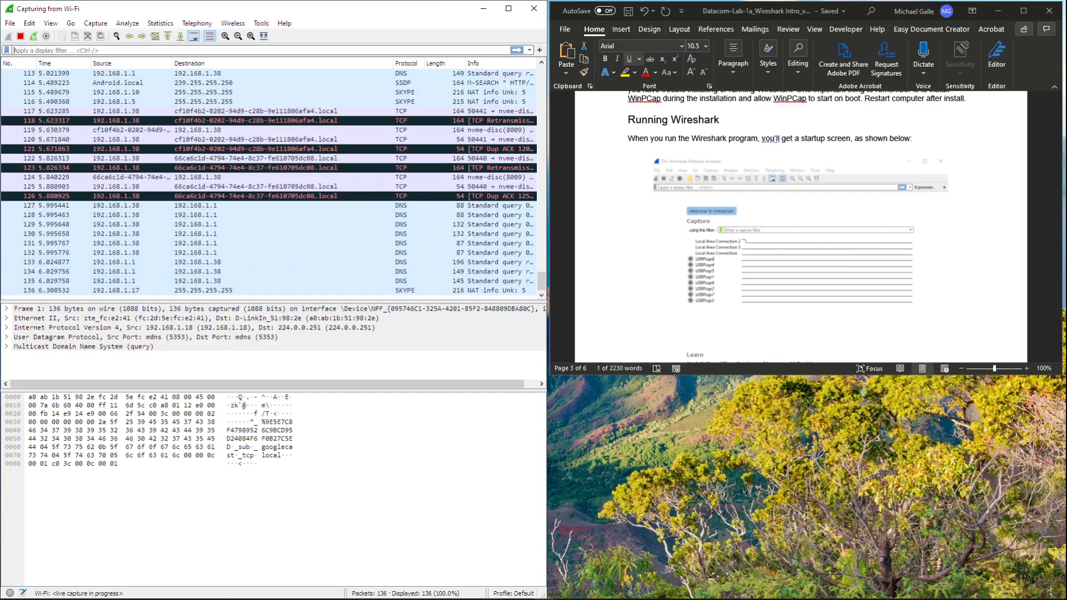
Read the lab document's explanation of network interfaces, packet capture, Figure 3 and the start of the five major interface components
scroll(800, 222, "down", 3)
scroll(801, 227, "down", 5)
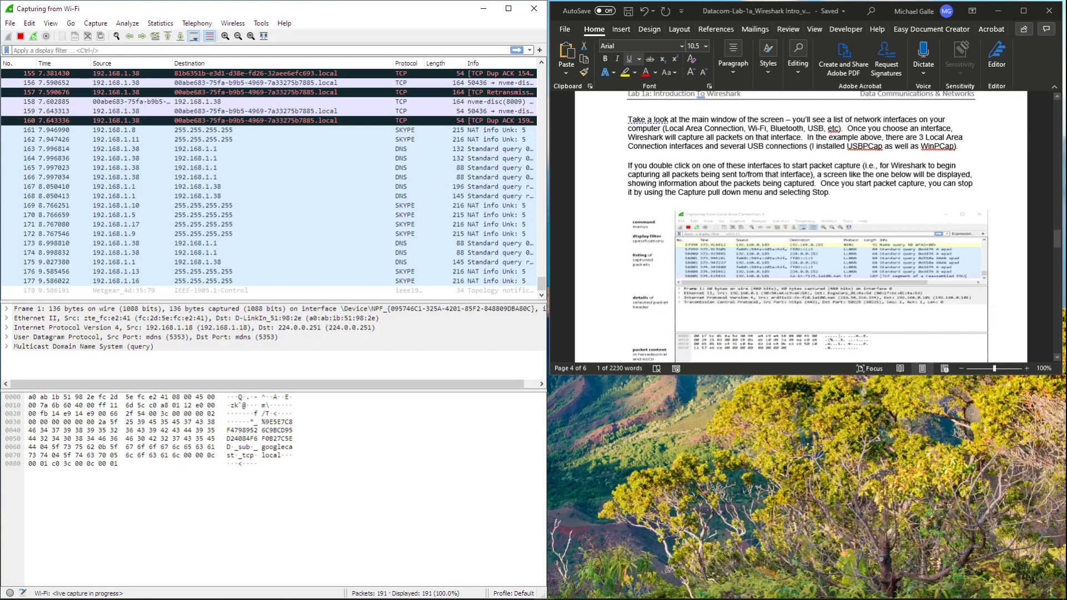
scroll(801, 226, "down", 3)
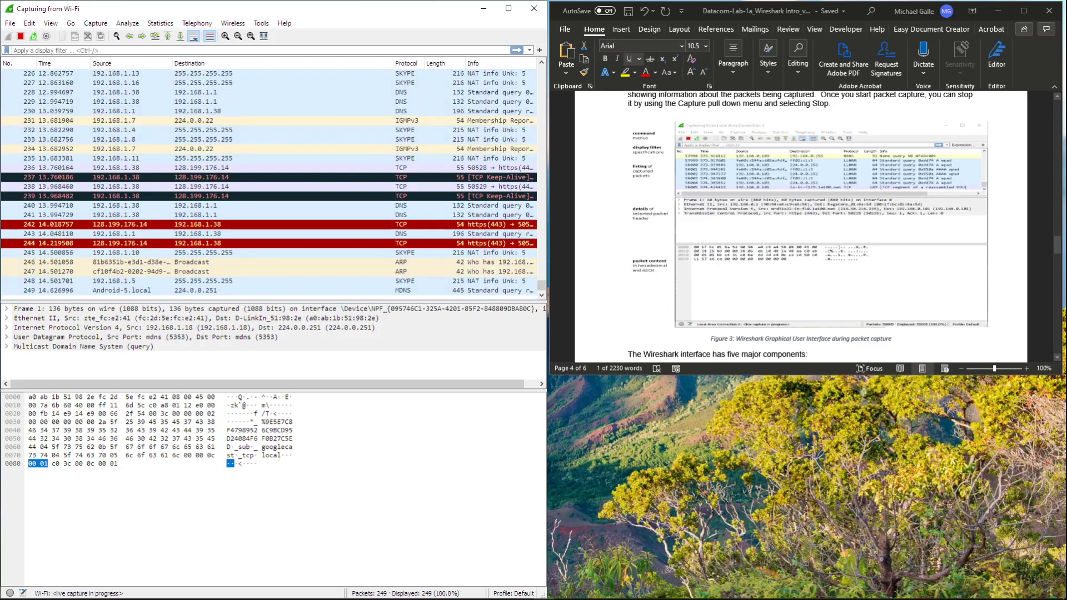
scroll(800, 226, "down", 2)
scroll(800, 227, "up", 1)
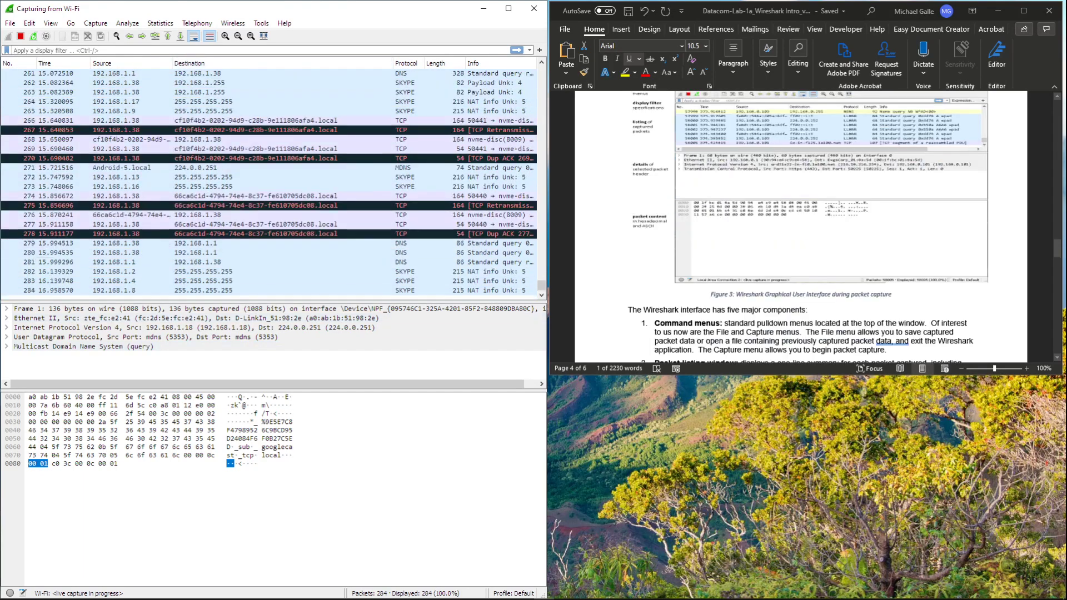
scroll(801, 227, "down", 1)
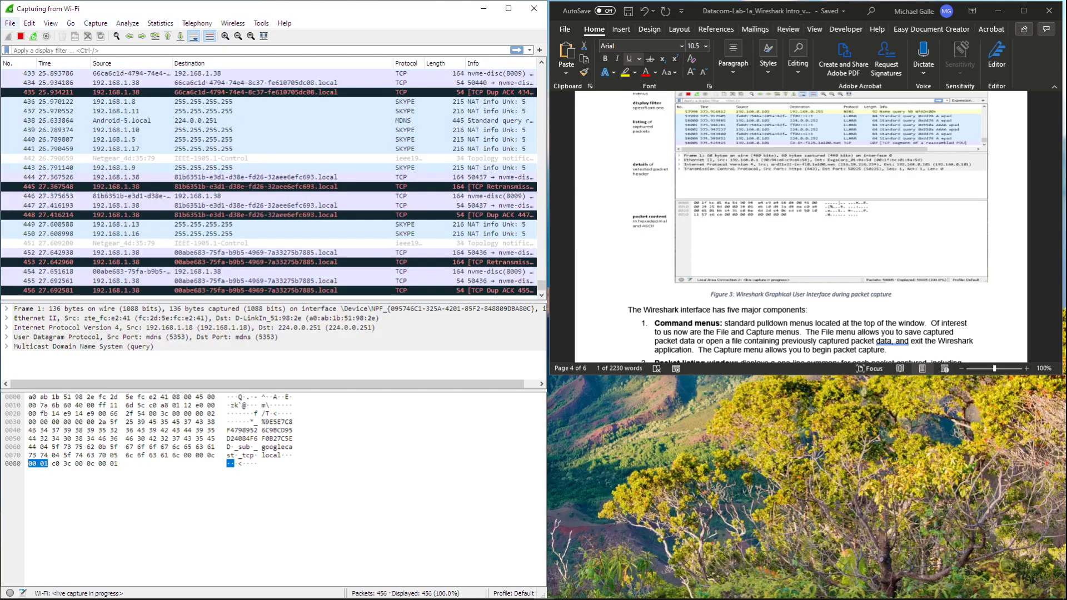
left_click(96, 23)
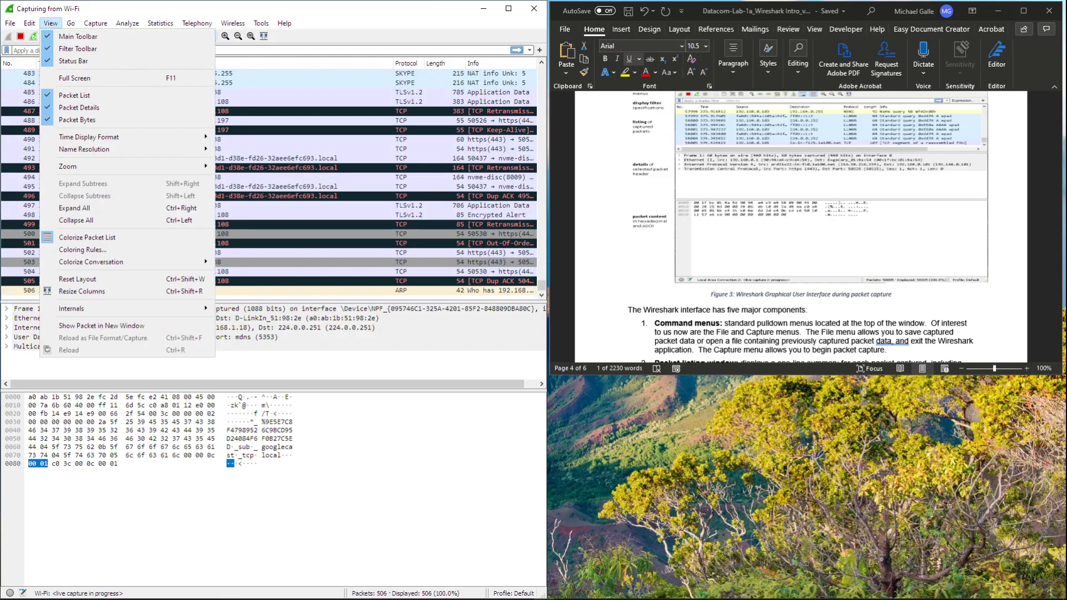
left_click(51, 22)
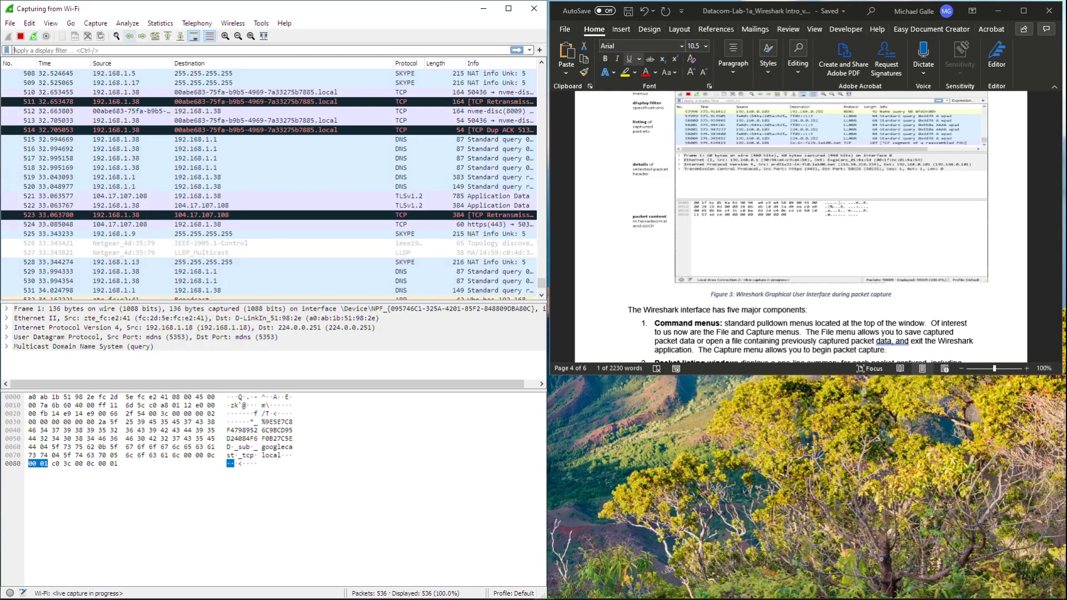
left_click(96, 23)
left_click(95, 23)
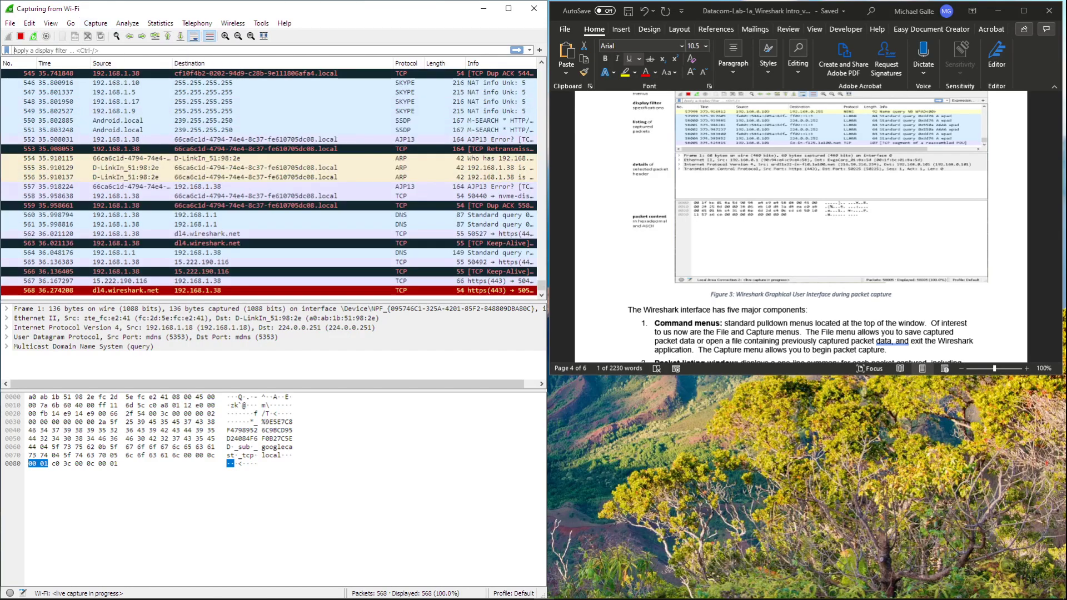
left_click(10, 23)
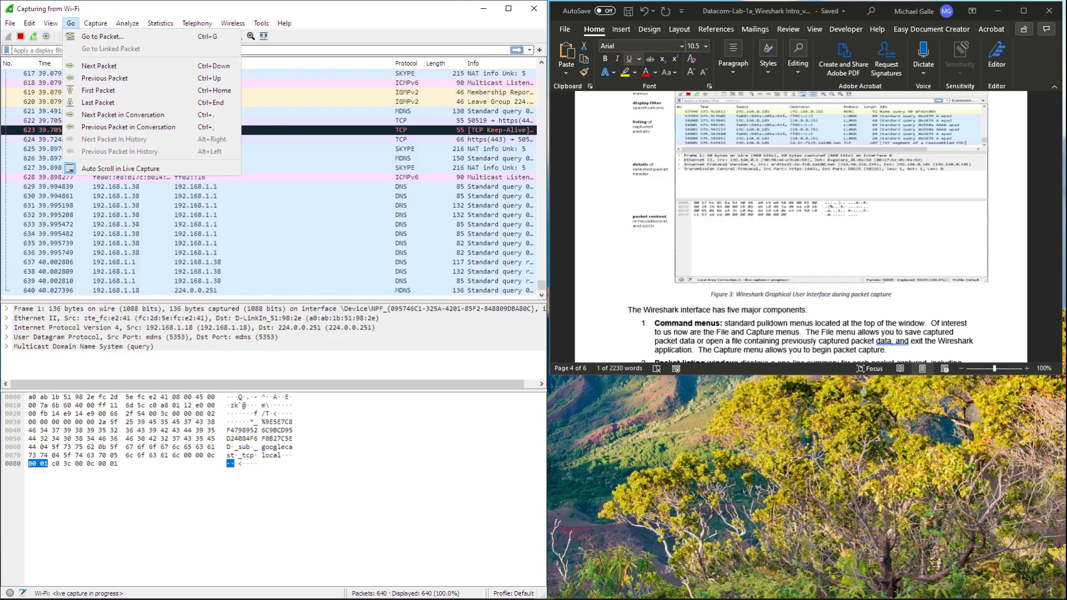
mouse_move(96, 23)
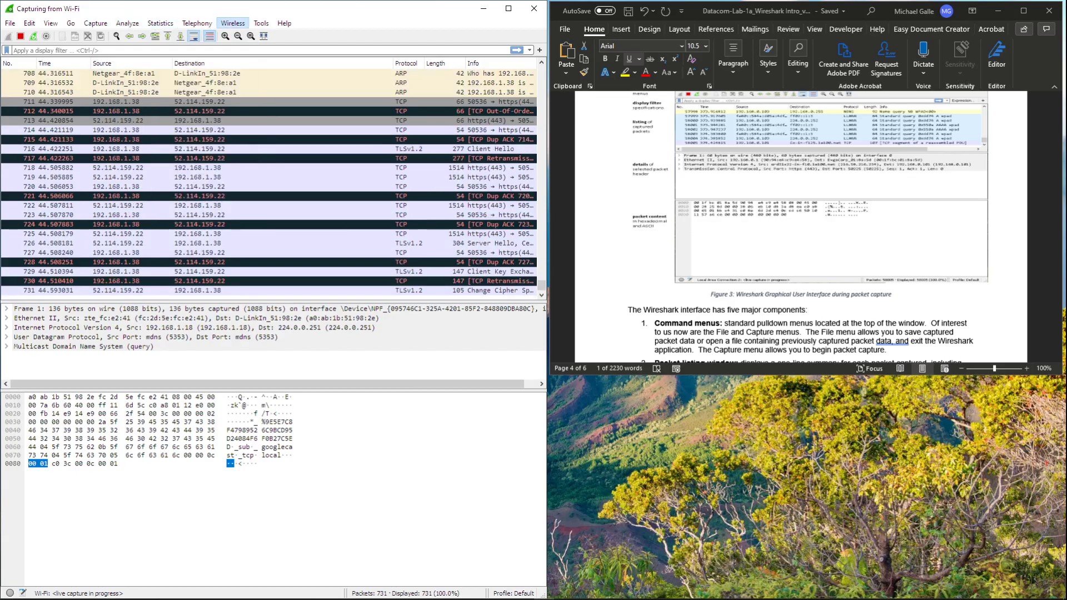
left_click(284, 24)
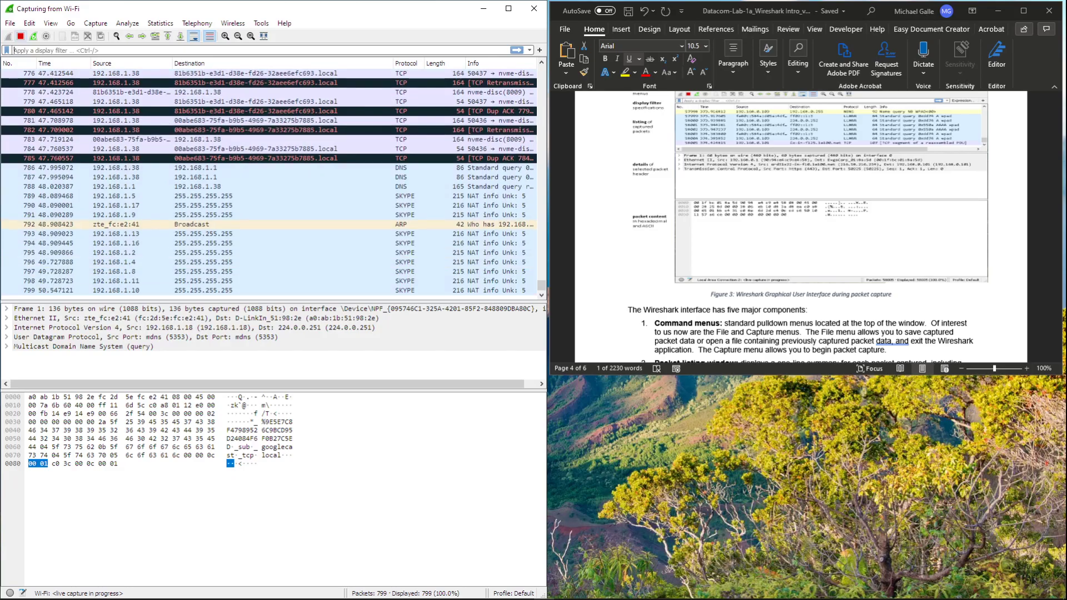
Stop the running Wi-Fi capture and start a new one without saving the captured packets
key("ctrl+e")
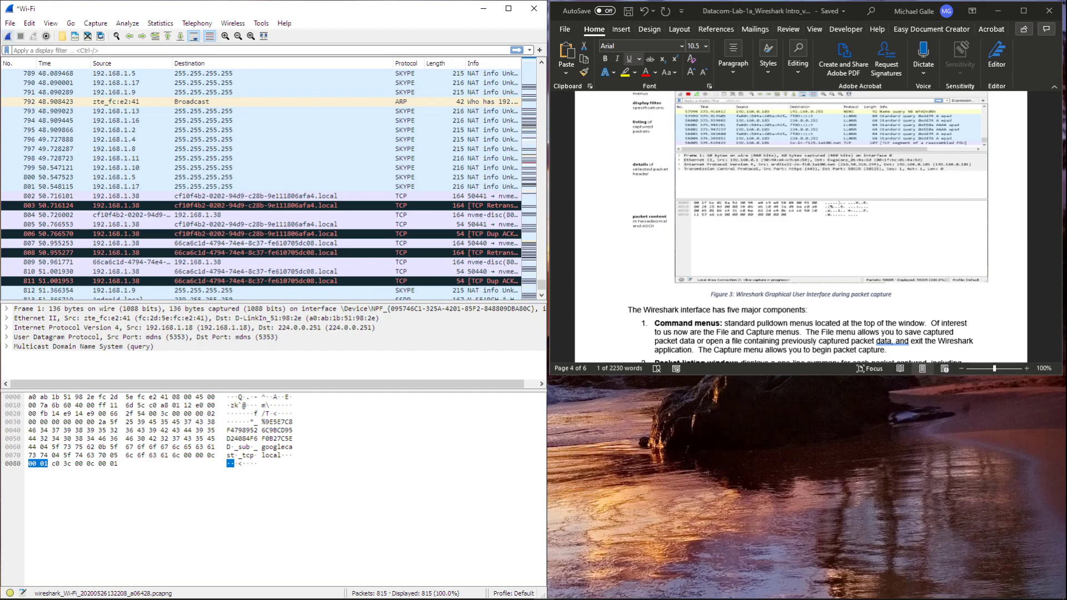
key("ctrl+e")
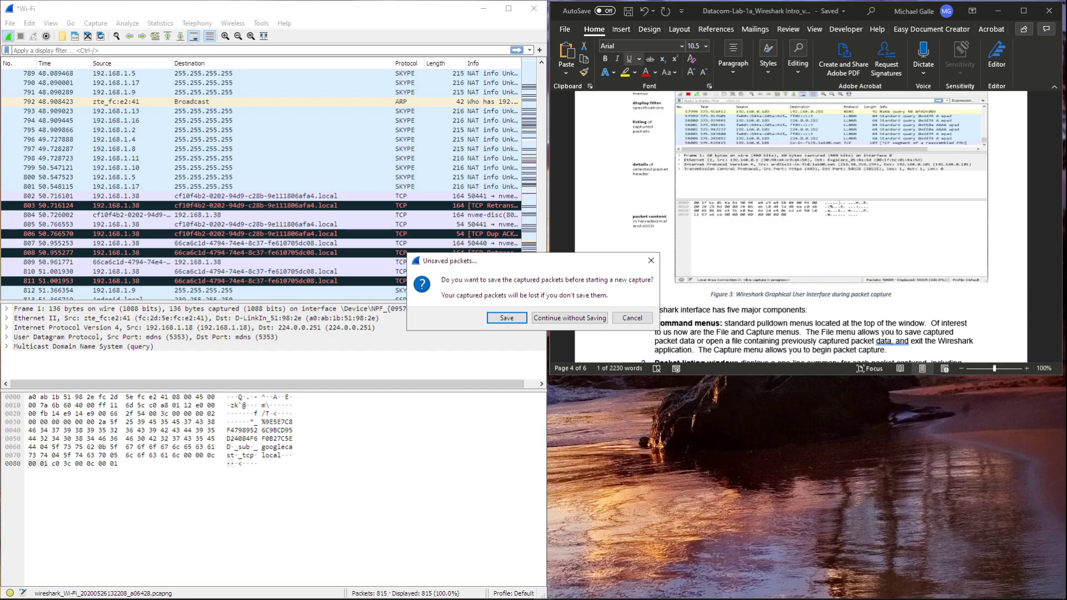
left_click(569, 318)
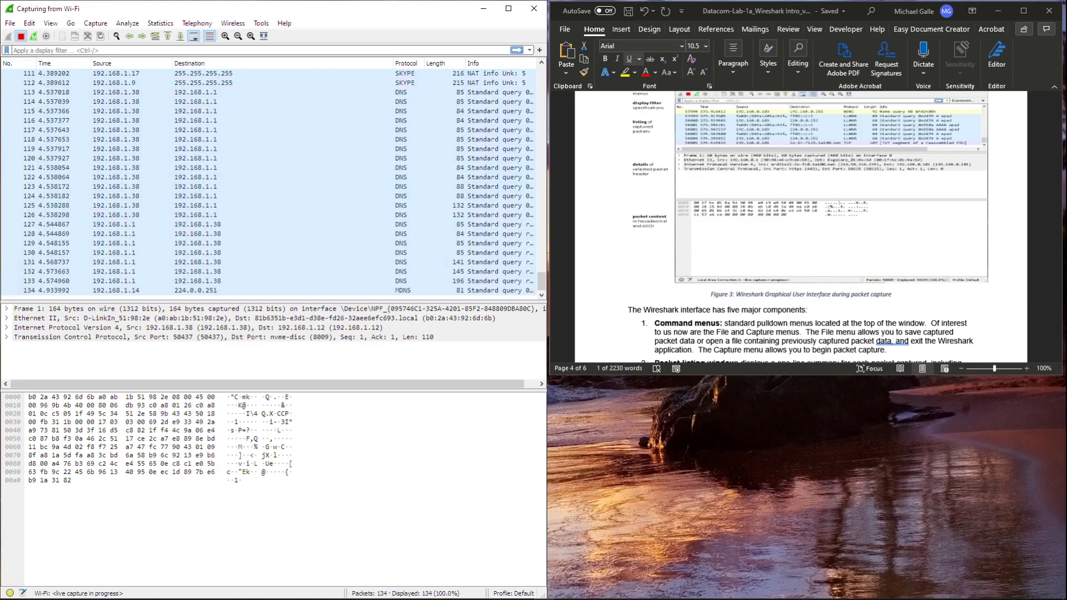
Stop the new Wi-Fi capture and review its packet list alongside Figure 3 in the lab document
key("ctrl+e")
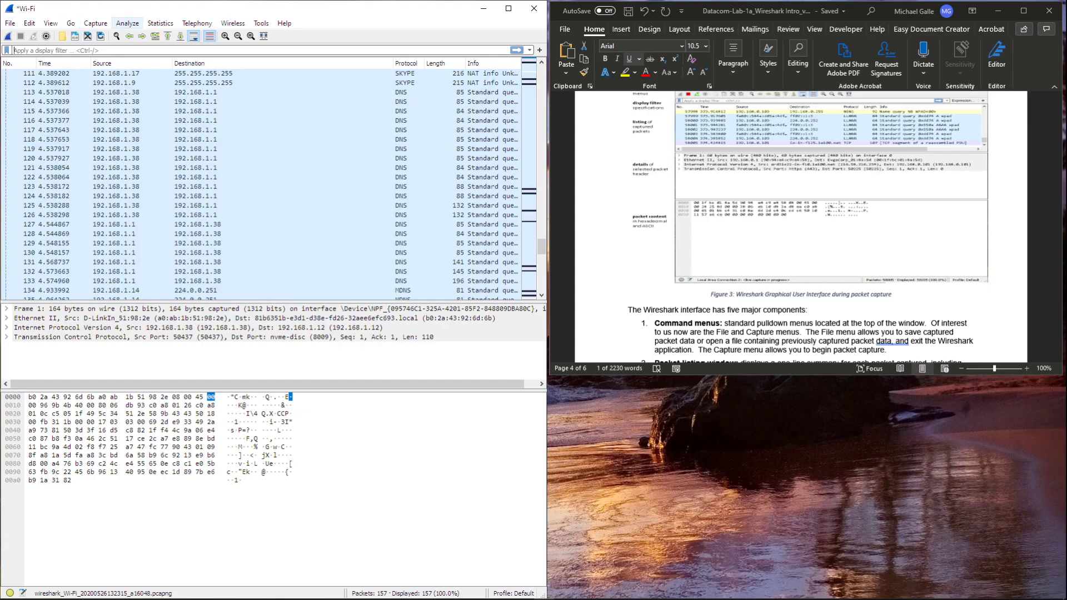
scroll(800, 222, "up", 3)
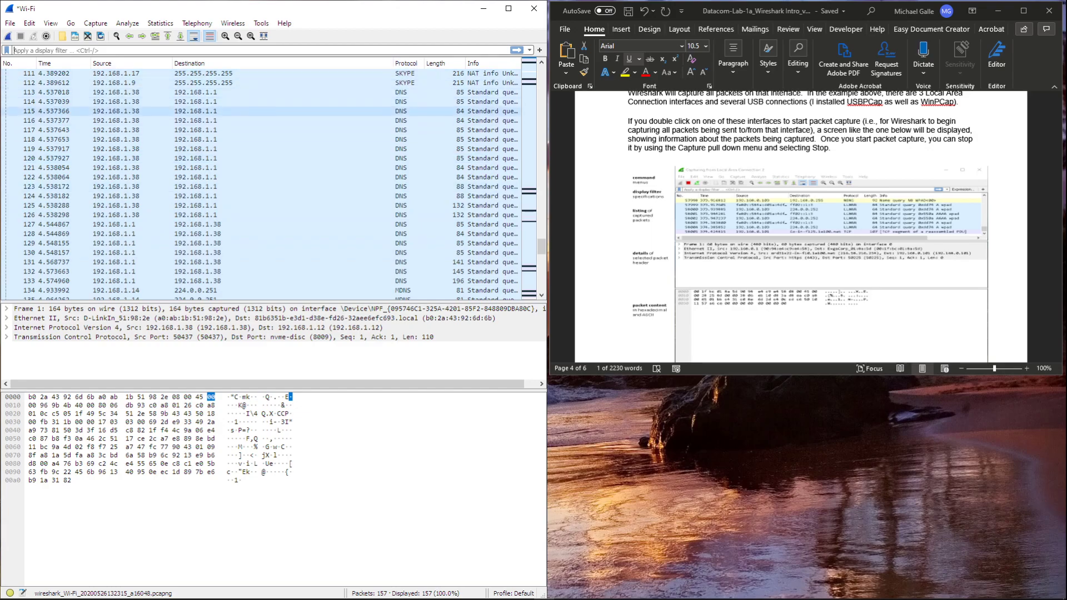
scroll(261, 195, "down", 5)
scroll(261, 184, "down", 3)
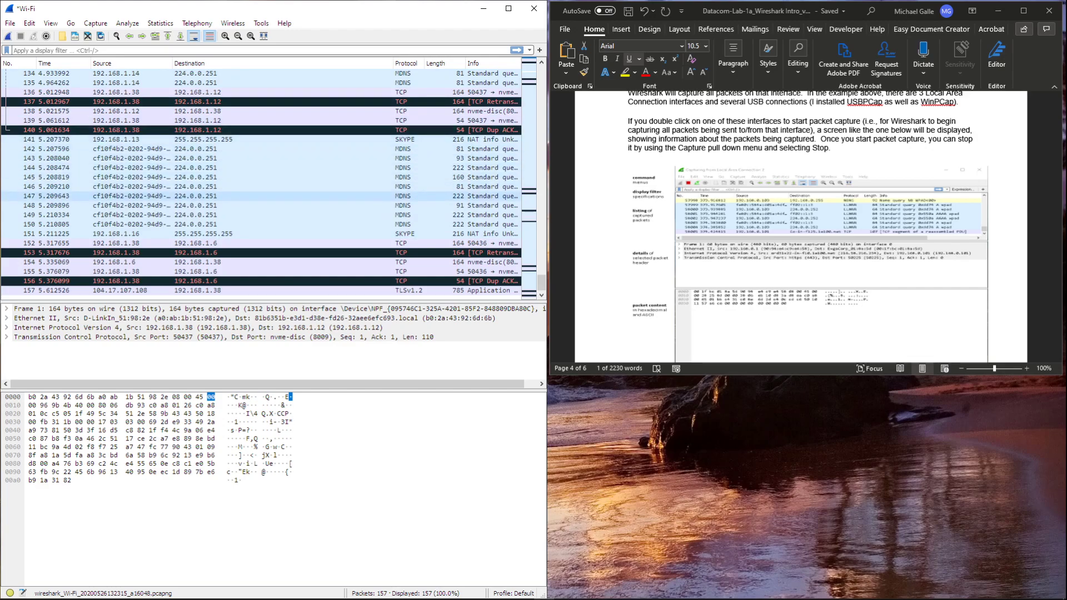
scroll(261, 195, "up", 13)
scroll(261, 184, "up", 15)
scroll(262, 183, "up", 10)
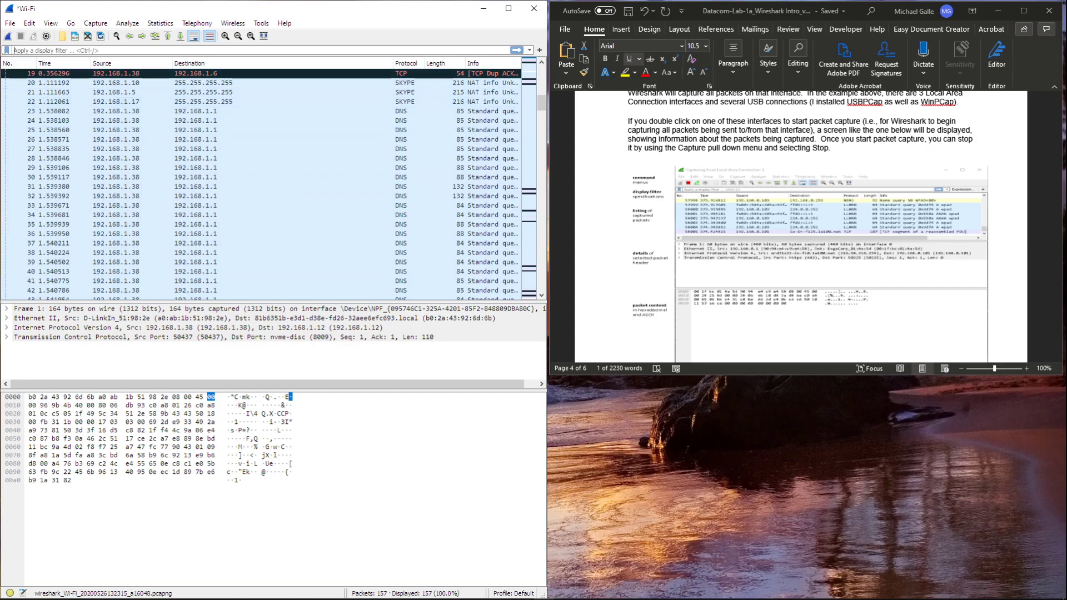
Enter HTTP as a display filter without applying it, and clear the entry again
type("HTTP")
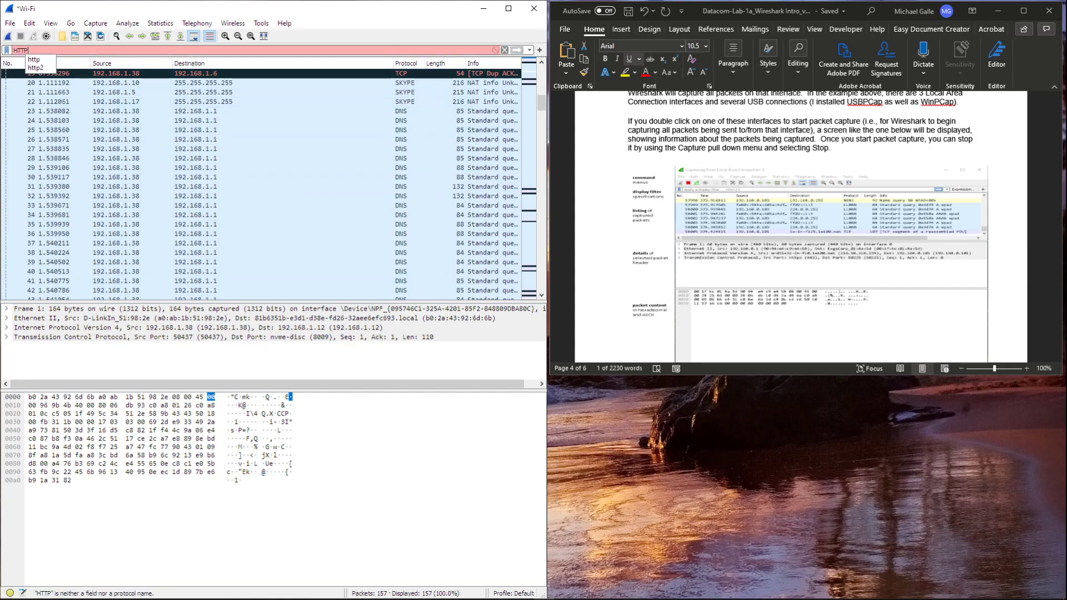
key("Escape")
key("BackSpace")
key("BackSpace")
key("BackSpace")
key("BackSpace")
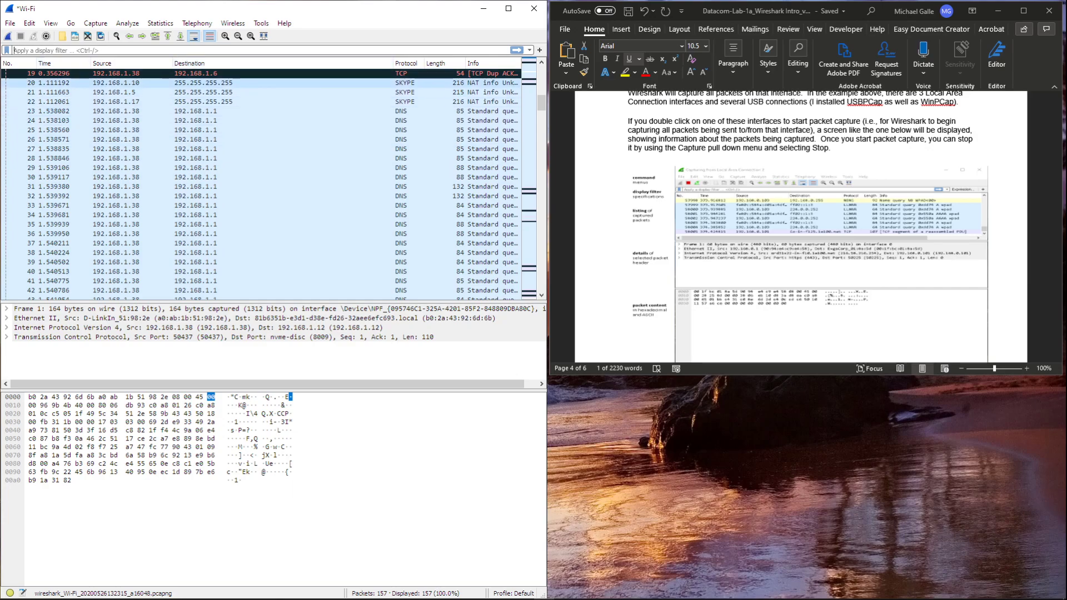
Shrink the packet list area to give the packet details more room, and browse the captured packets back to the first one
scroll(266, 184, "down", 13)
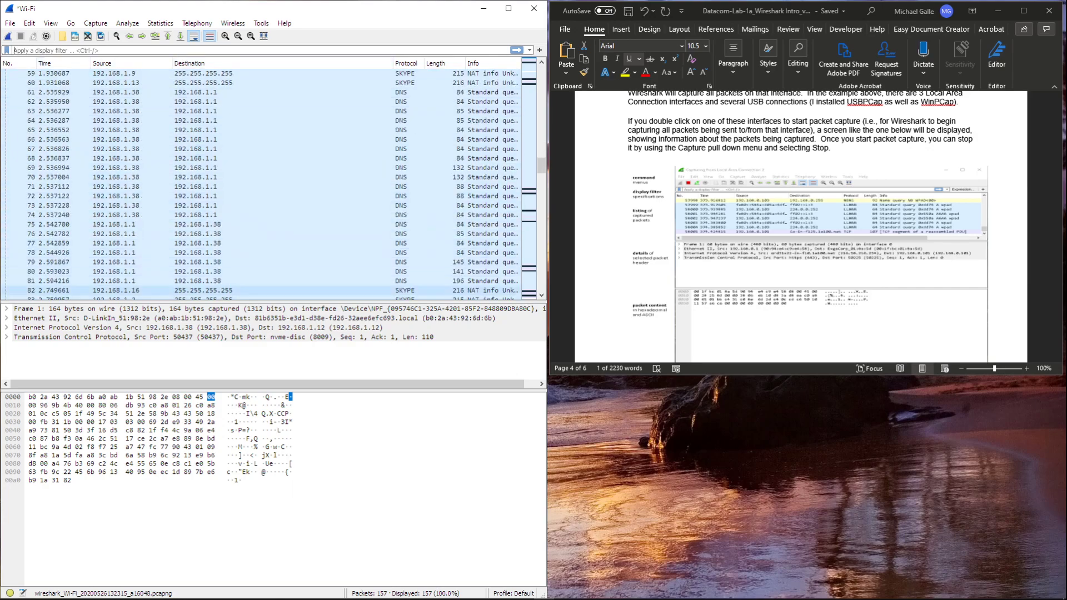
scroll(267, 184, "up", 19)
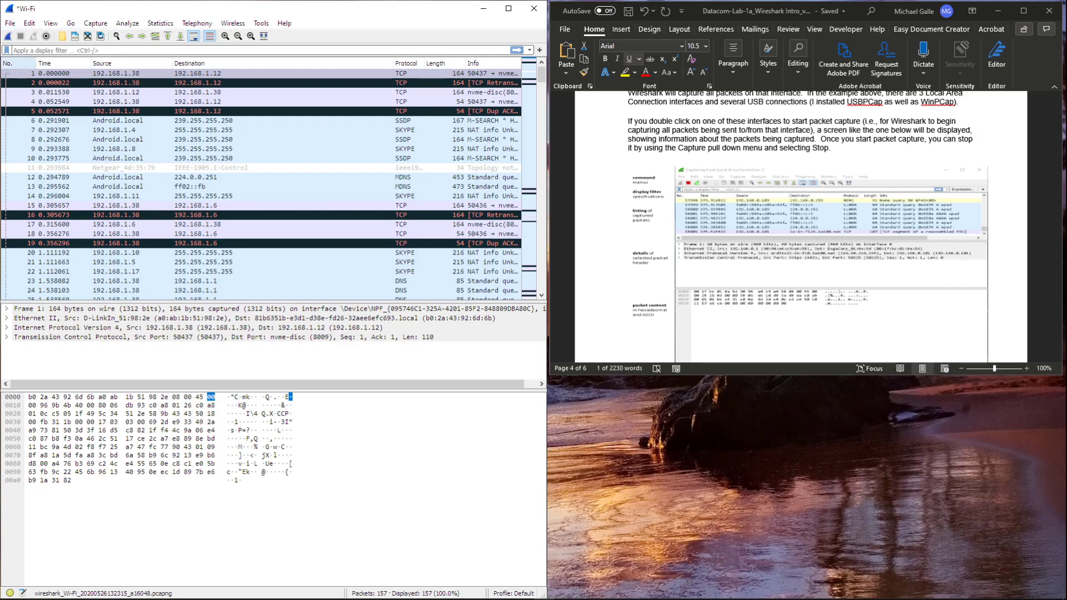
scroll(278, 233, "down", 2)
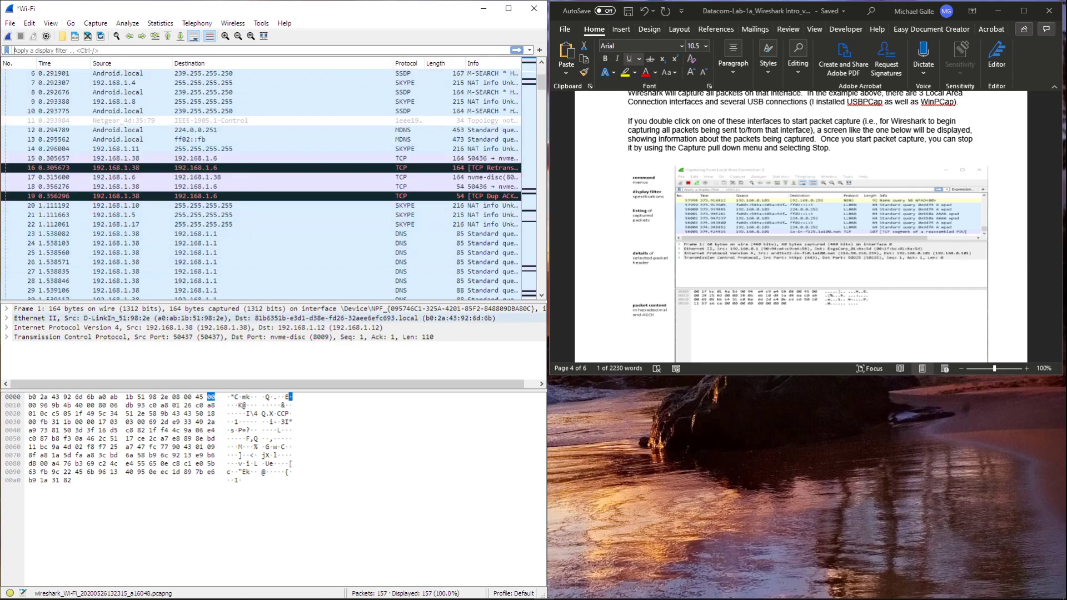
left_click_drag(273, 301, 272, 250)
scroll(267, 156, "down", 7)
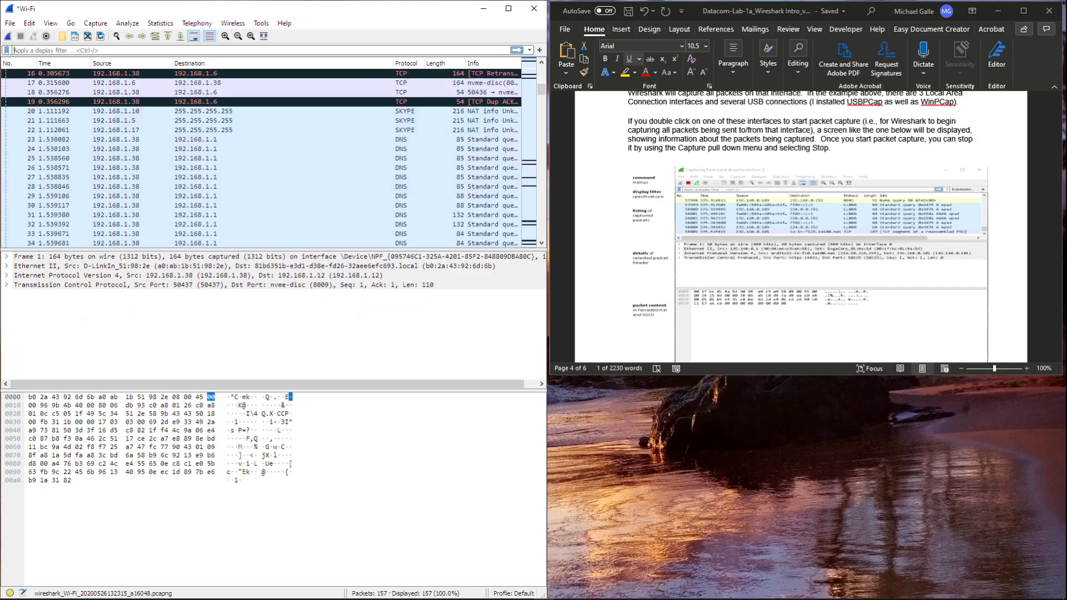
scroll(267, 155, "up", 8)
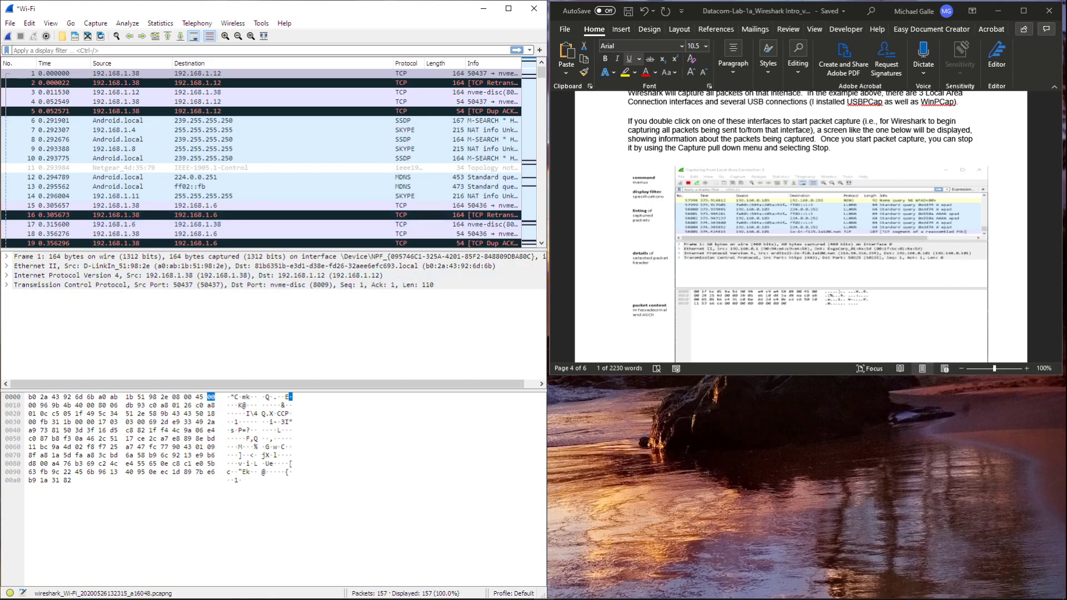
Inspect the header details and contents of packets 7, 6, 8, 10, 15 and 16 one after another
left_click(132, 130)
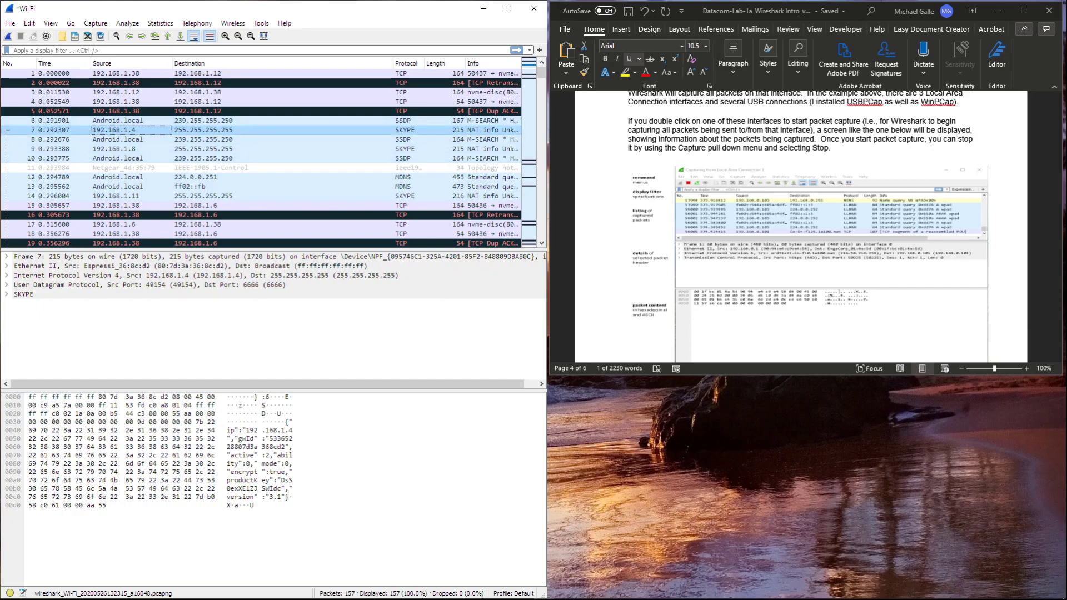
left_click(132, 121)
left_click(131, 139)
left_click(131, 158)
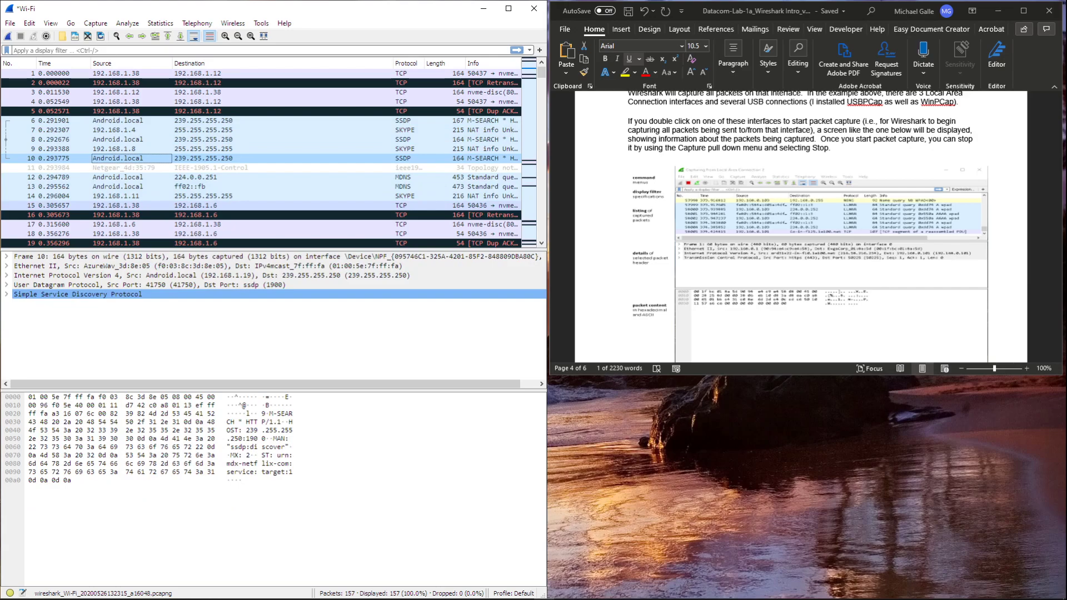
left_click(409, 205)
left_click(409, 215)
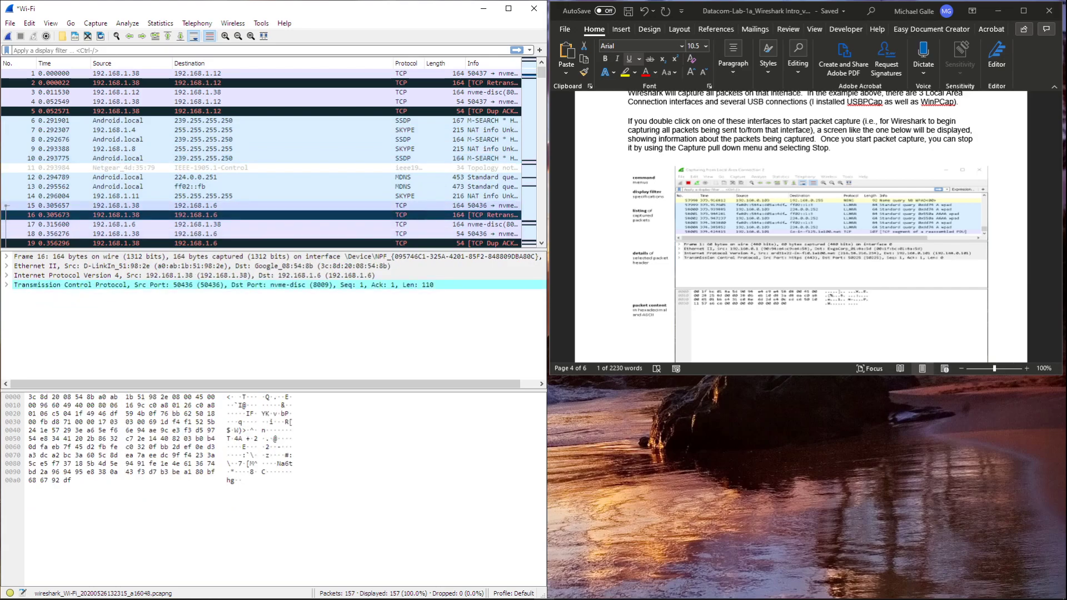
Select TCP packet 15 in the packet list and highlight the bytes of its Frame entry in the packet contents
left_click(283, 206)
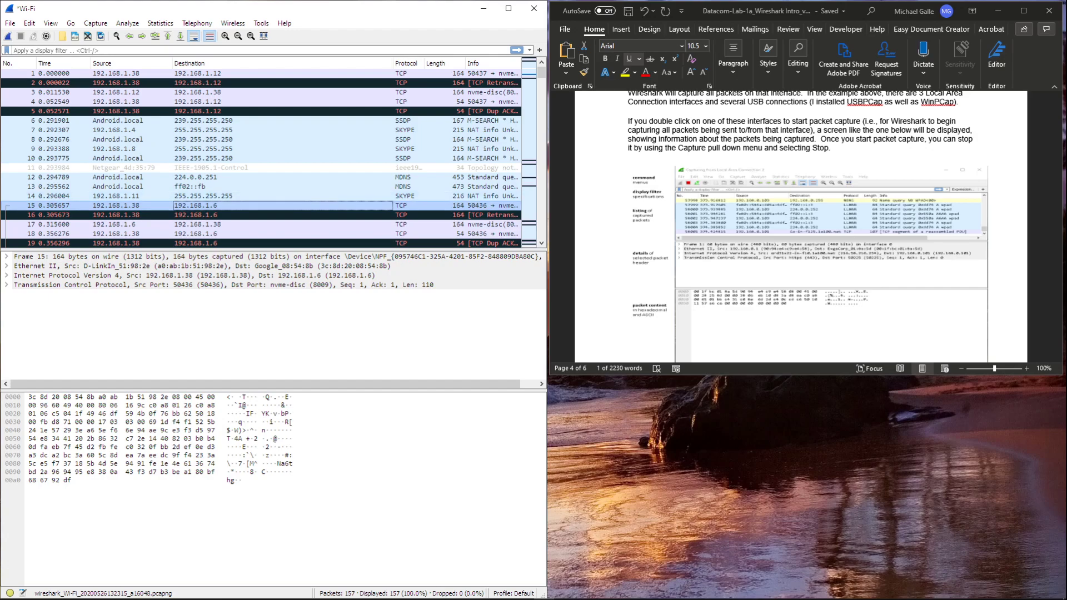
left_click(131, 196)
left_click(131, 206)
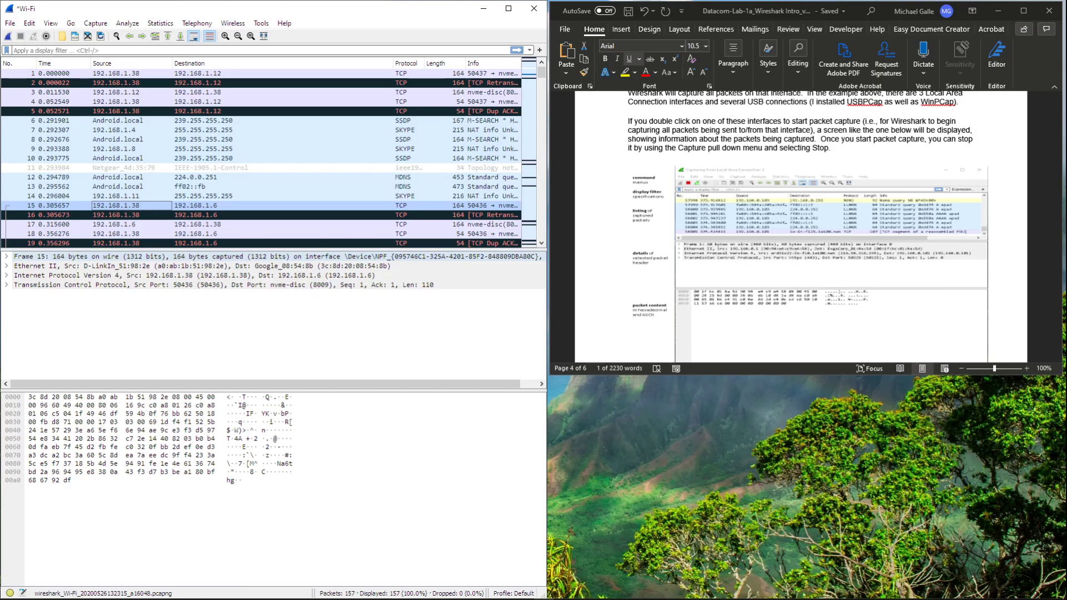
left_click(167, 257)
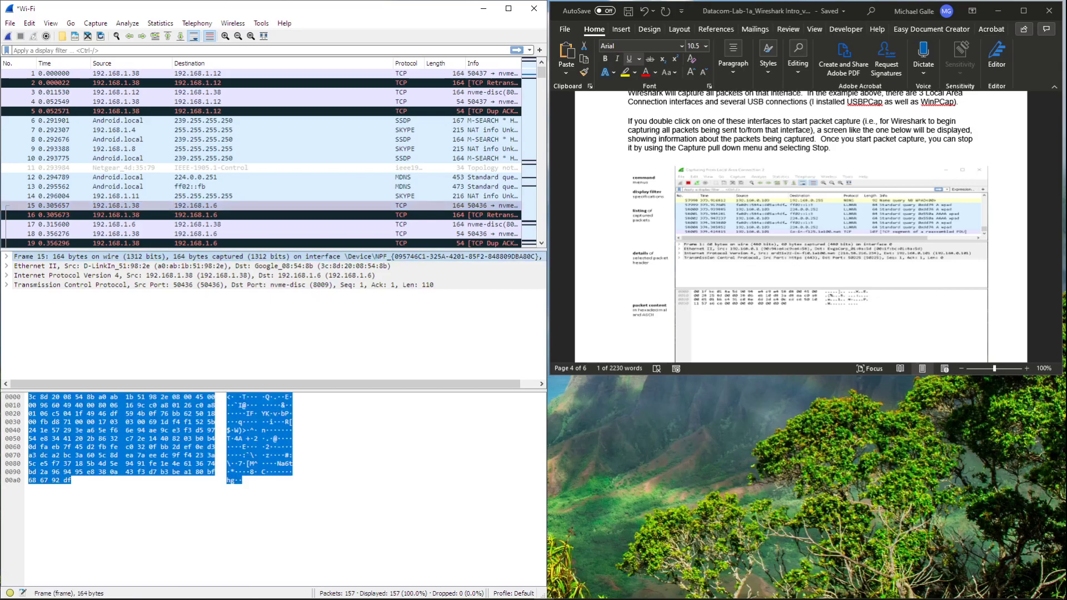
Expand packet 15's Frame and Ethernet II entries one after the other to examine their fields, collapsing each again
left_click(6, 257)
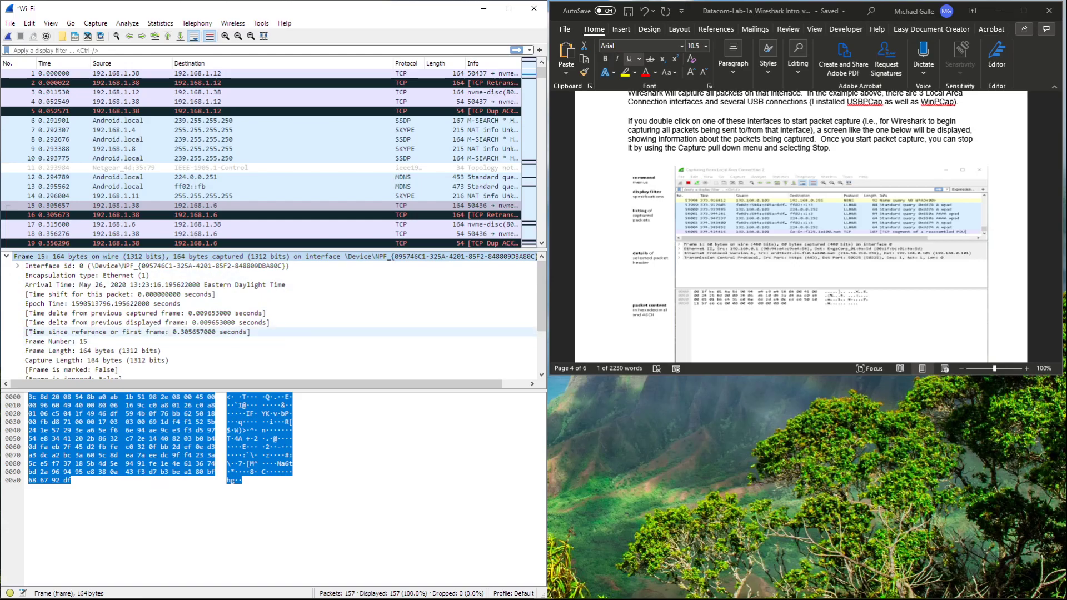
key("Left")
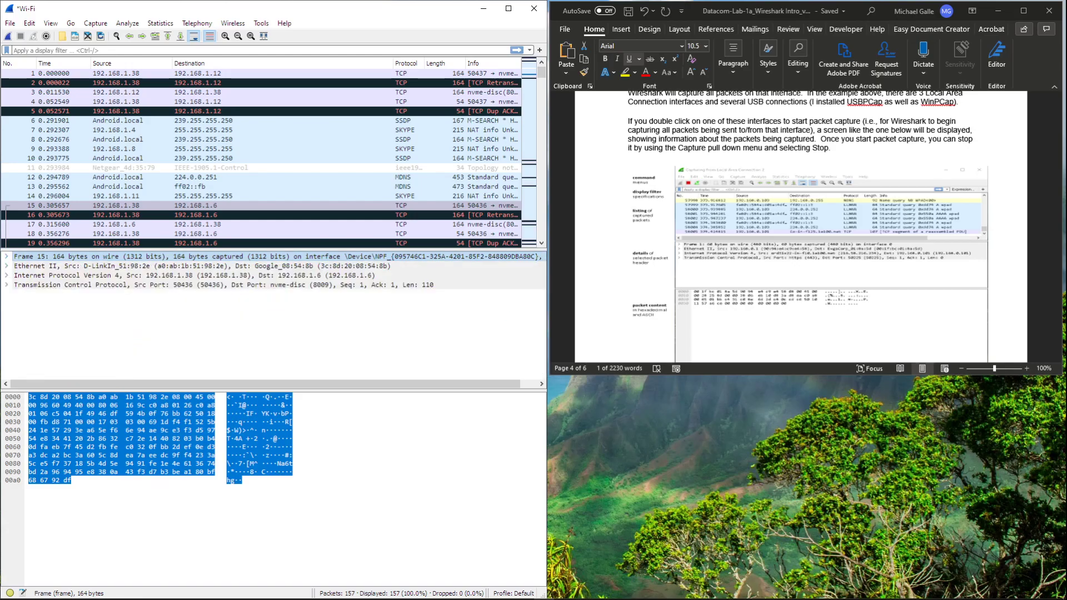
left_click(202, 266)
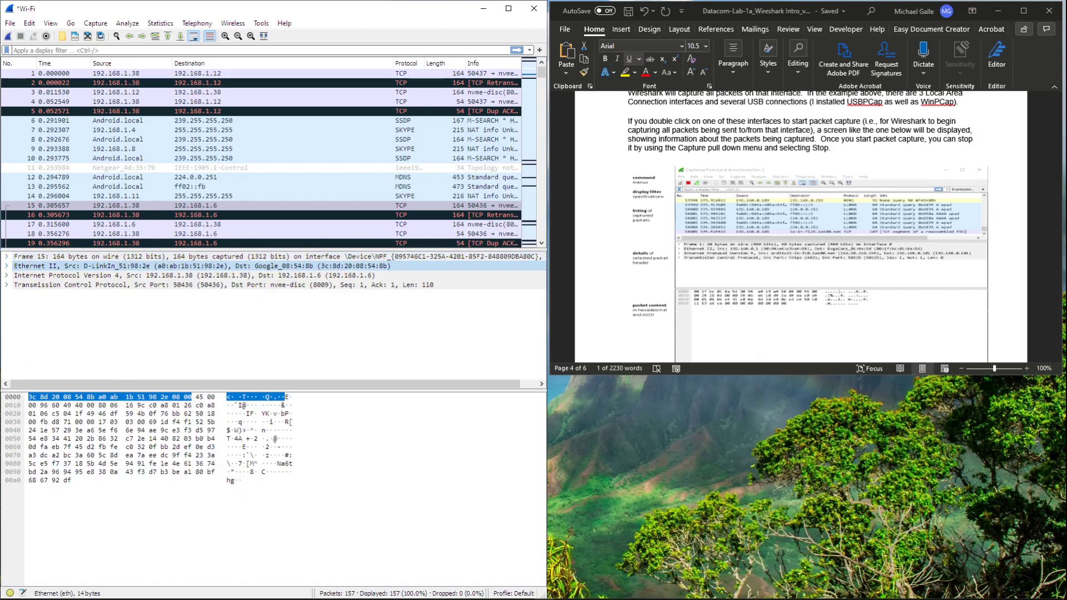
key("Right")
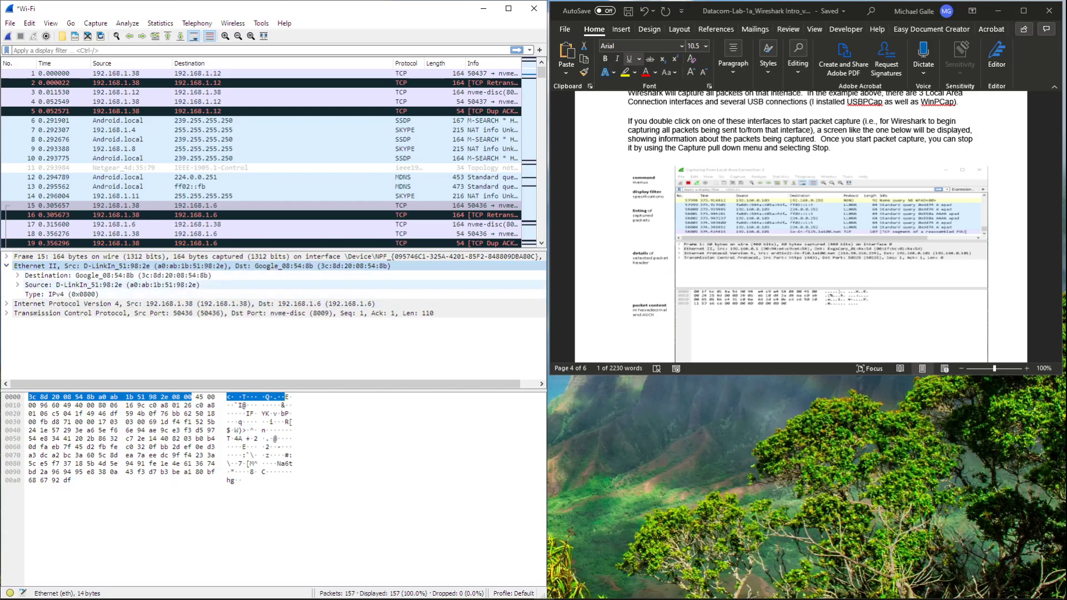
key("Left")
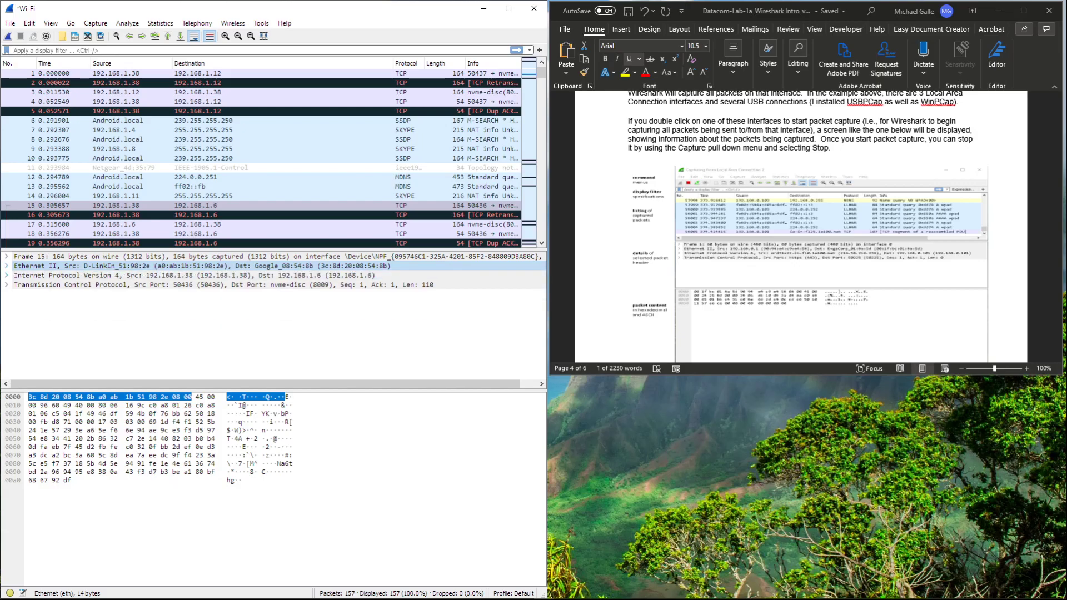
Expand packet 15's Internet Protocol Version 4 entry, look through its header fields and collapse it again
left_click(7, 276)
left_click(67, 276)
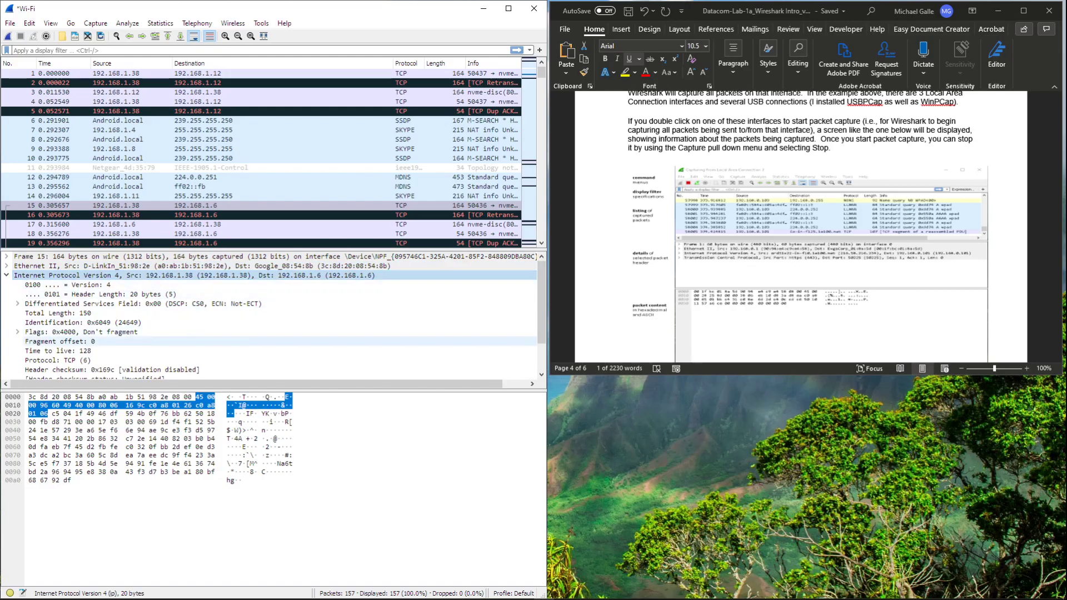
scroll(89, 342, "down", 2)
scroll(89, 313, "up", 2)
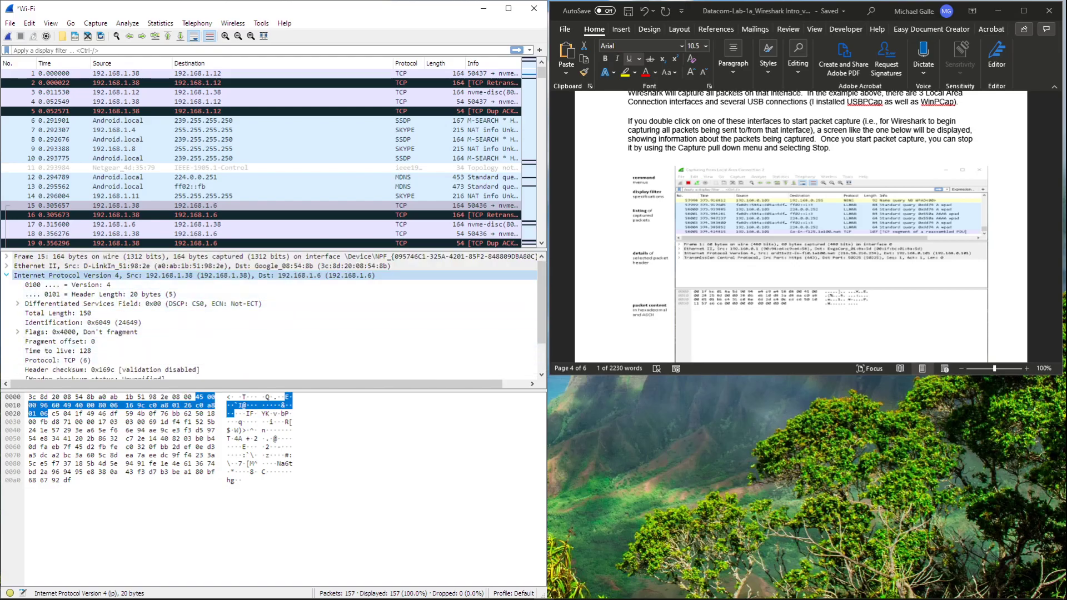
key("Left")
Expand packet 15's Transmission Control Protocol entry, look through its port, sequence and flag fields, and collapse it again
left_click(7, 284)
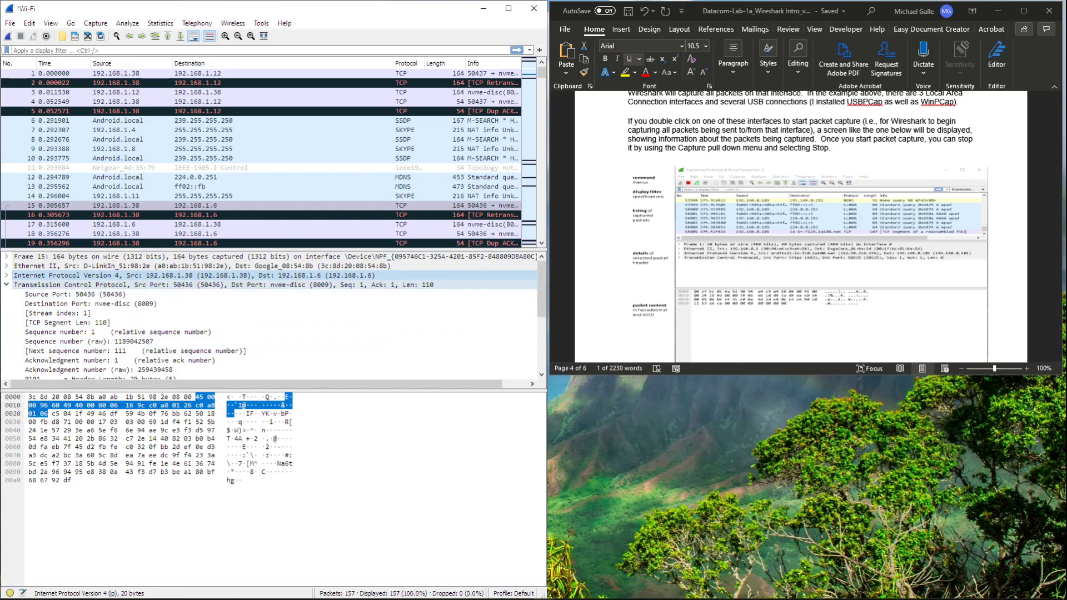
scroll(267, 314, "down", 2)
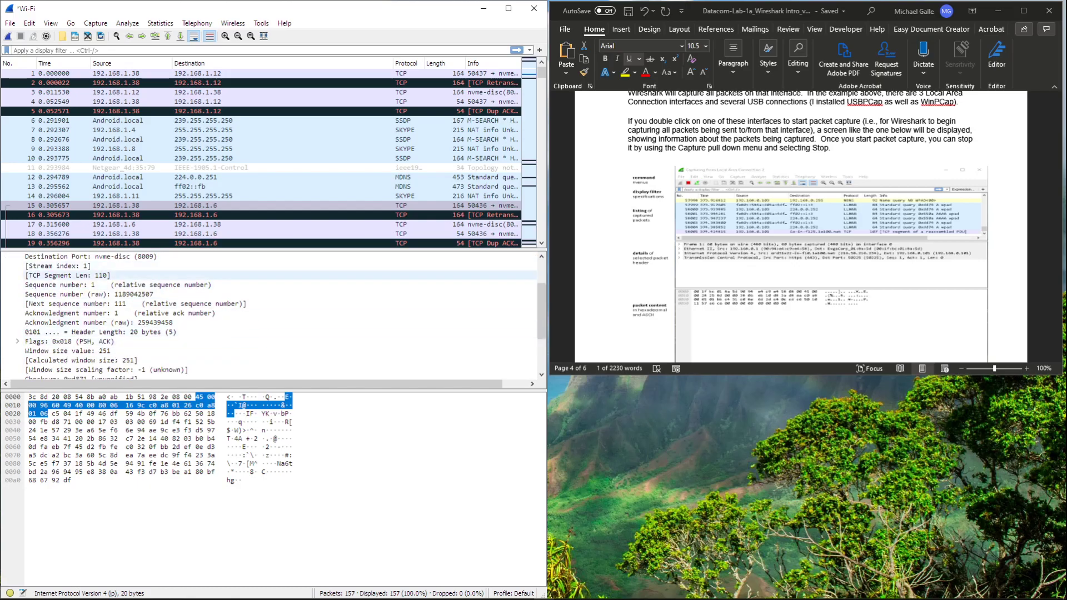
scroll(267, 314, "up", 2)
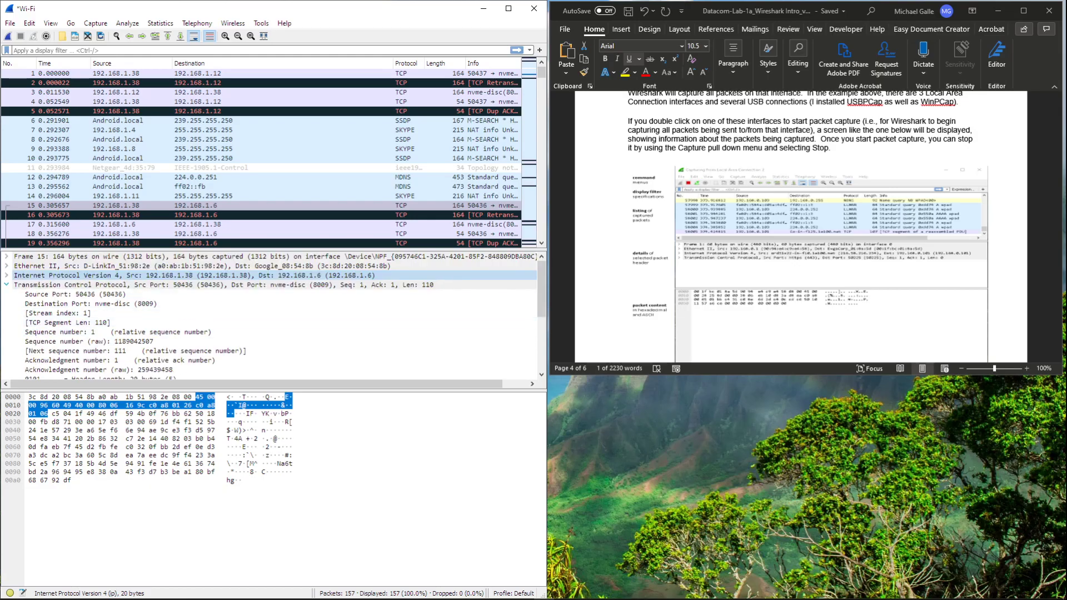
left_click(7, 285)
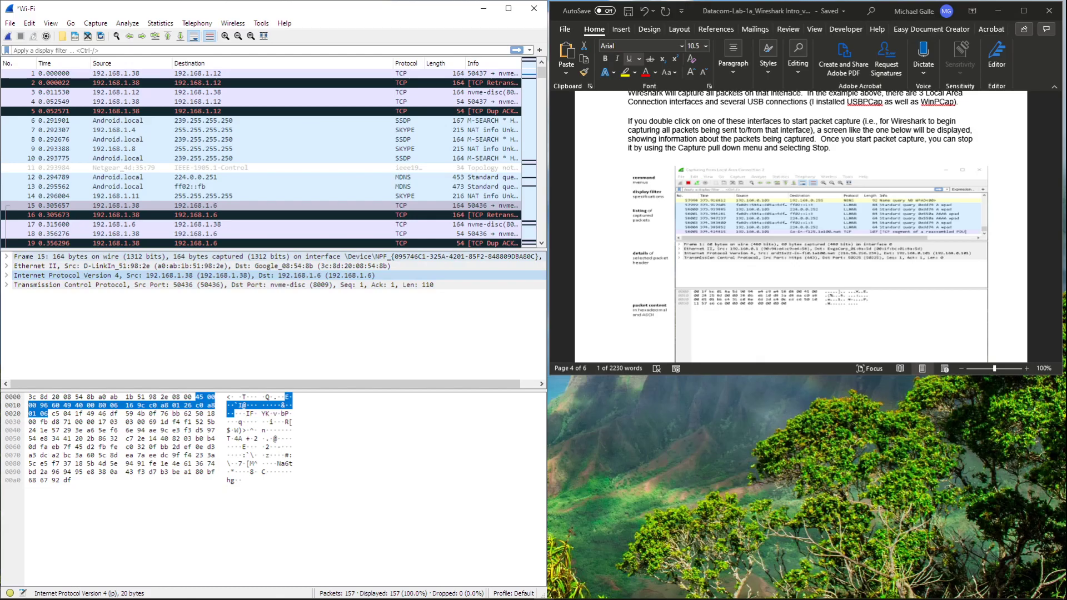
Highlight the bytes of packet 15's Frame and Ethernet II entries, and of the Differentiated Services Field inside Internet Protocol Version 4
left_click(167, 257)
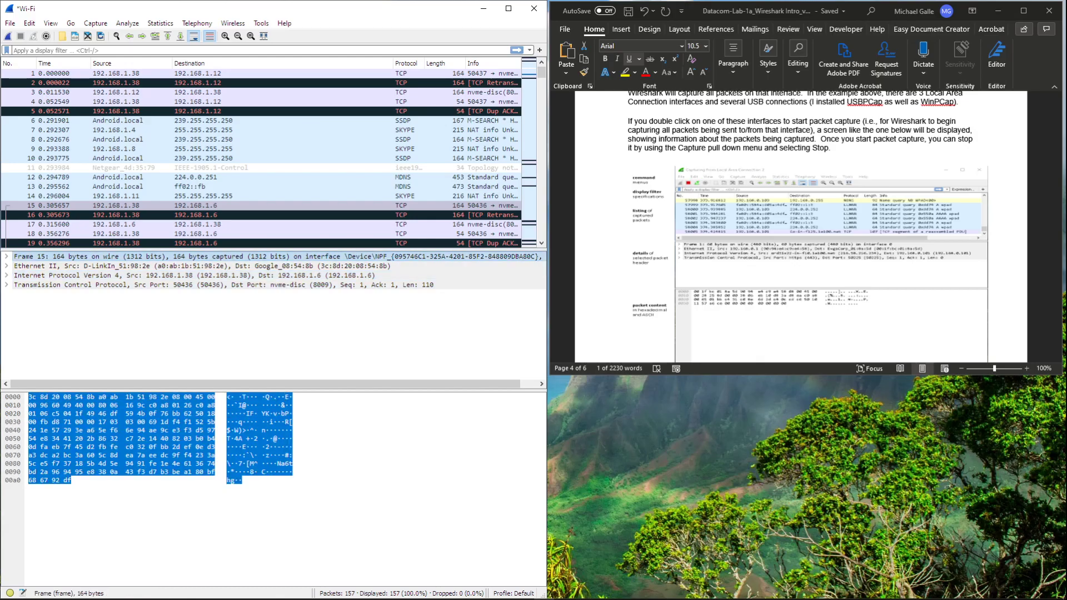
left_click(166, 266)
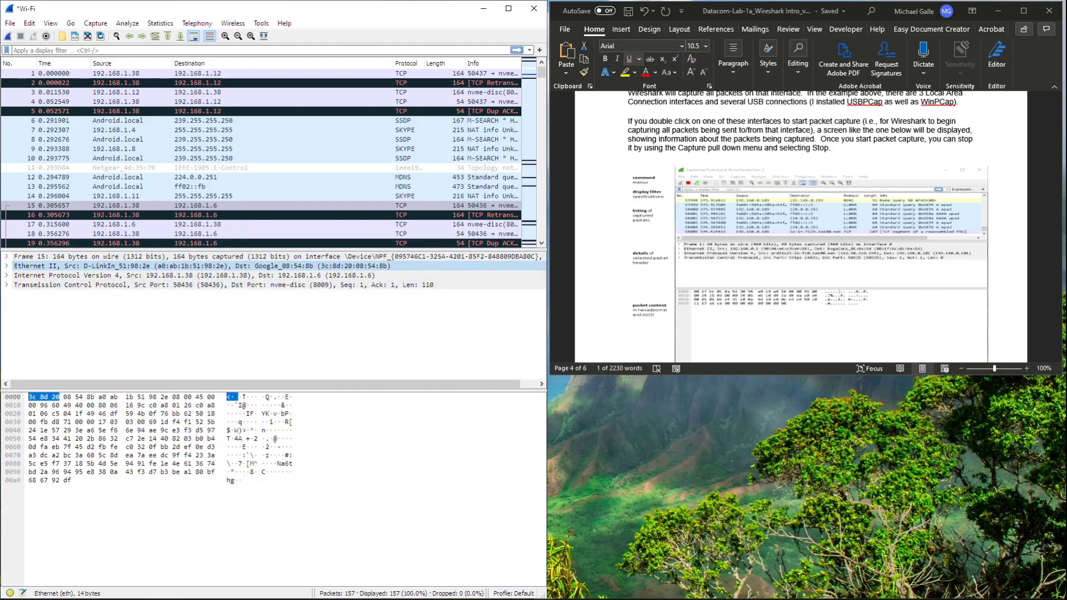
left_click(7, 276)
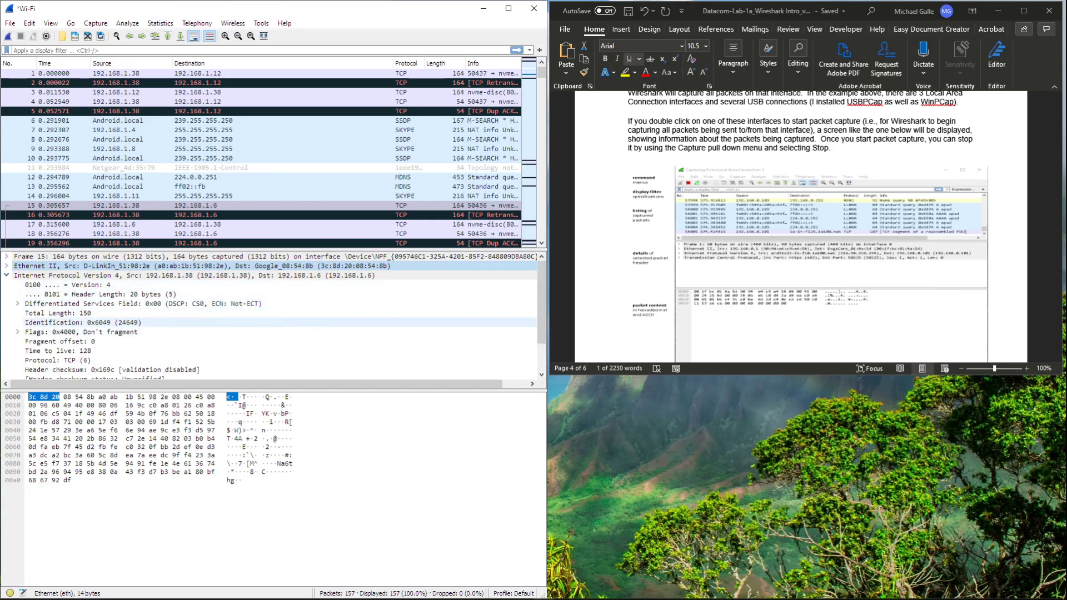
left_click(143, 304)
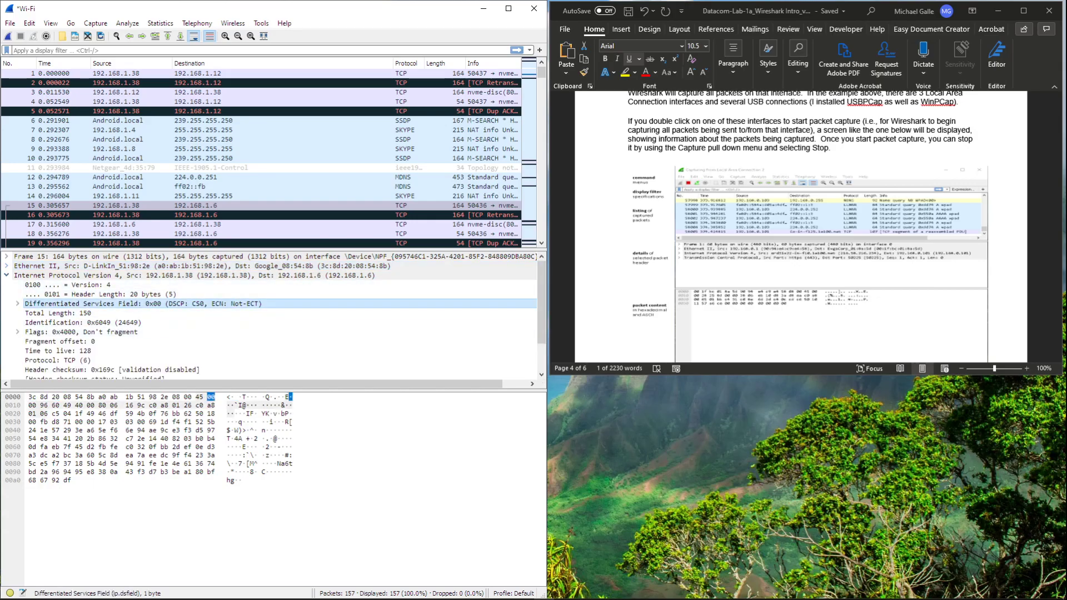
Highlight the bytes of the IPv4 Total Length, Identification, Flags, Differentiated Services and Version fields in turn to compare them with the packet contents
left_click(84, 313)
left_click(84, 323)
left_click(83, 333)
left_click(83, 323)
left_click(84, 313)
left_click(143, 304)
left_click(83, 313)
left_click(83, 285)
left_click(111, 275)
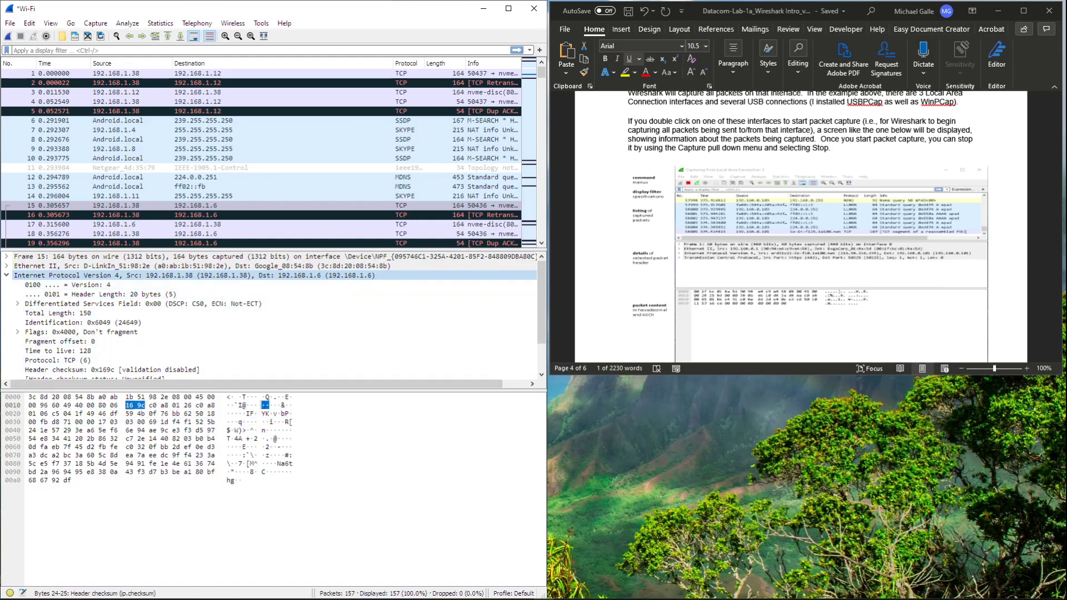
left_click(83, 304)
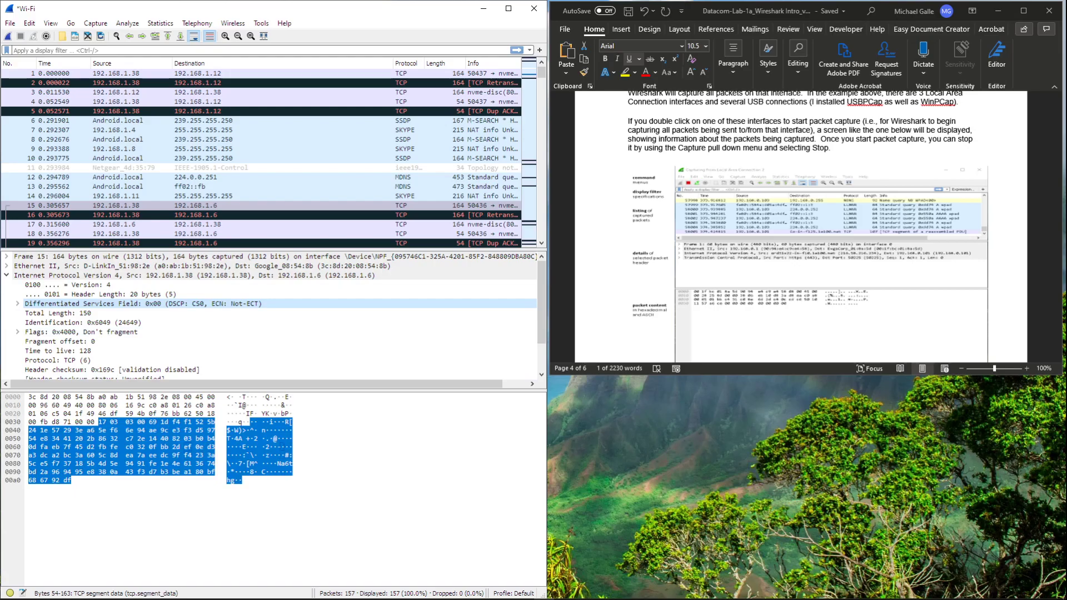
Compare the lab document's packet-header details description with packet 15's IPv4 fields, from Identification through Protocol to Source and Header checksum status
scroll(801, 227, "down", 10)
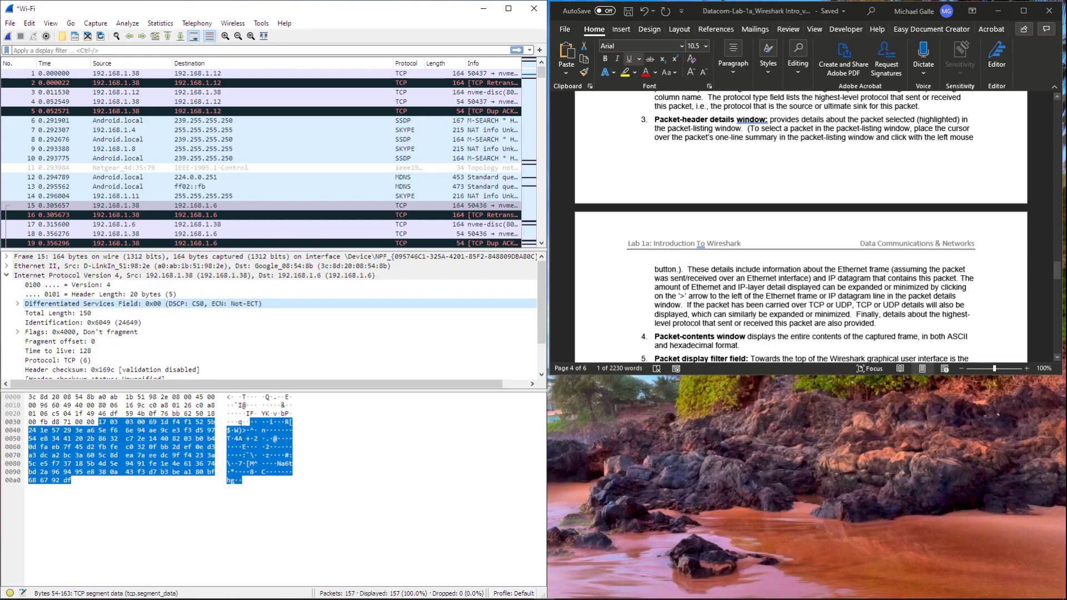
left_click(83, 322)
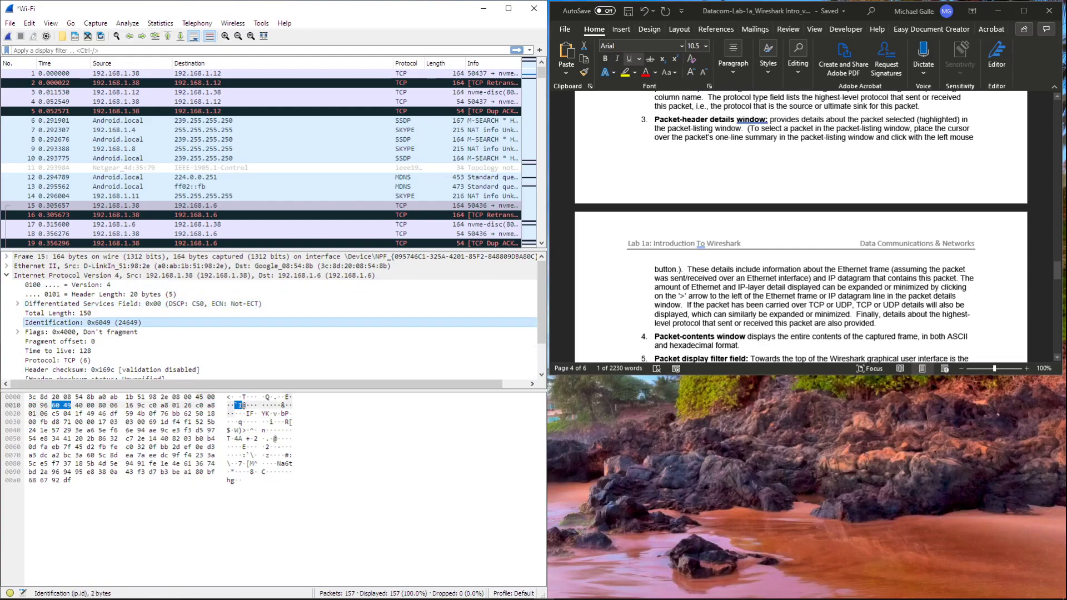
left_click(84, 331)
key("Down")
key("Down")
key("Down")
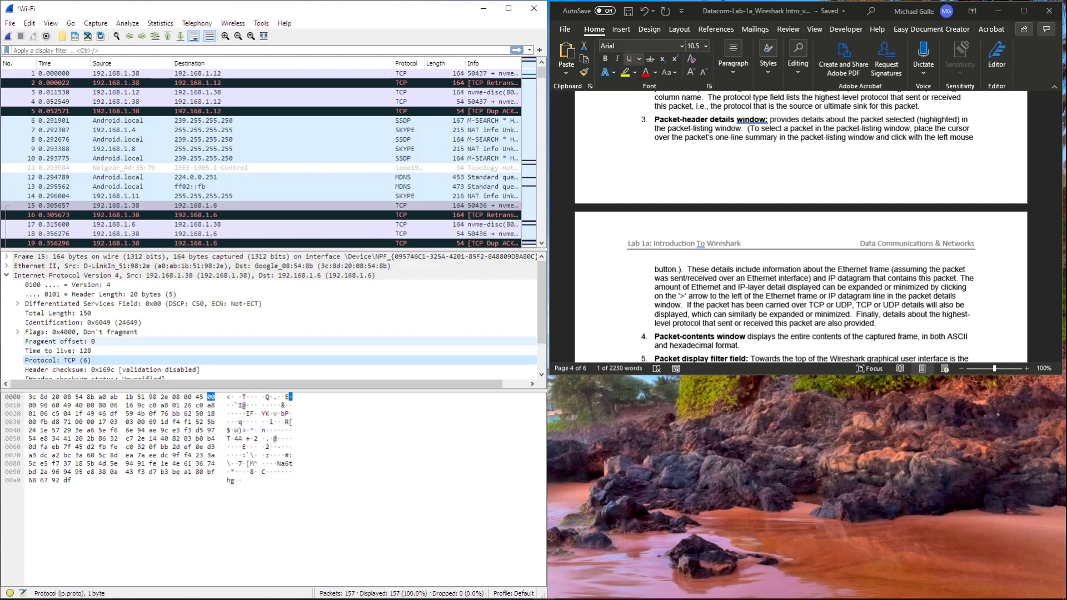
scroll(273, 314, "down", 2)
left_click(147, 351)
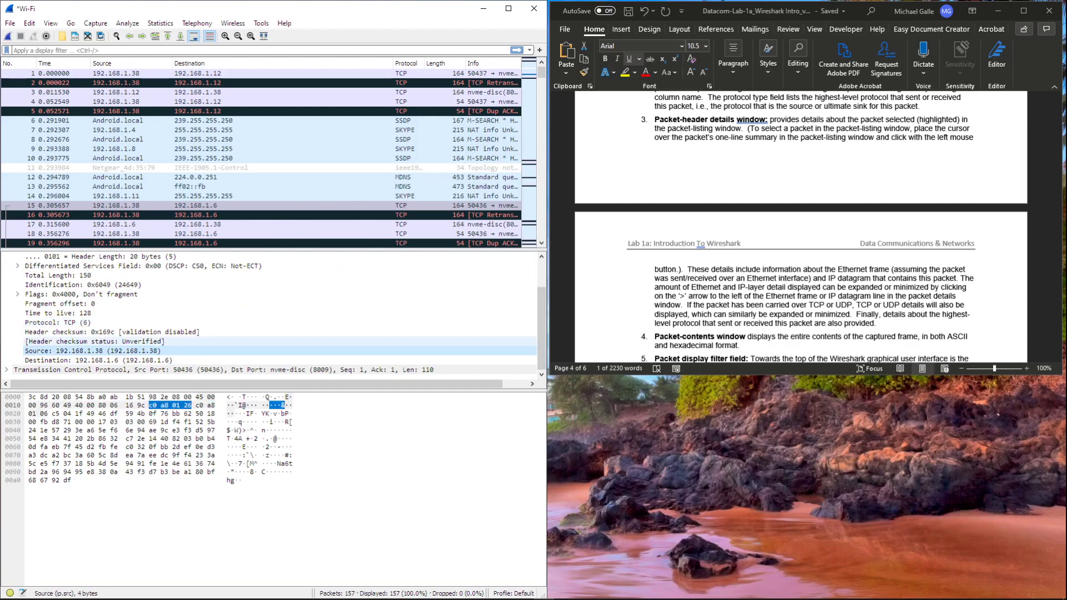
left_click(147, 341)
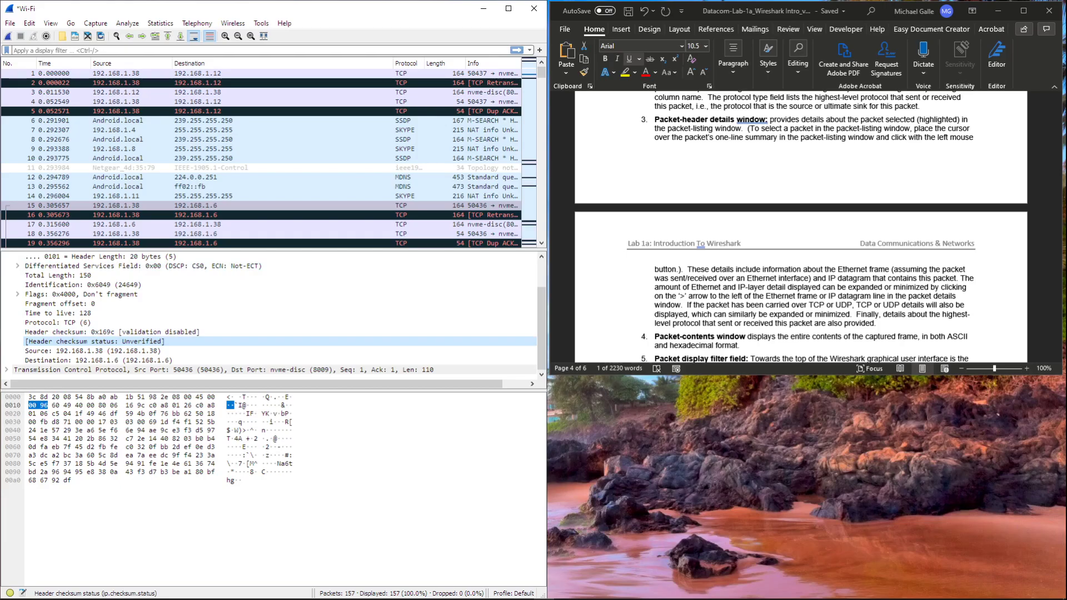
Following the lab's Taking Wireshark for a Test Run section, open a new browser tab and fit the browser window beneath the lab document
scroll(800, 228, "down", 4)
scroll(800, 228, "down", 1)
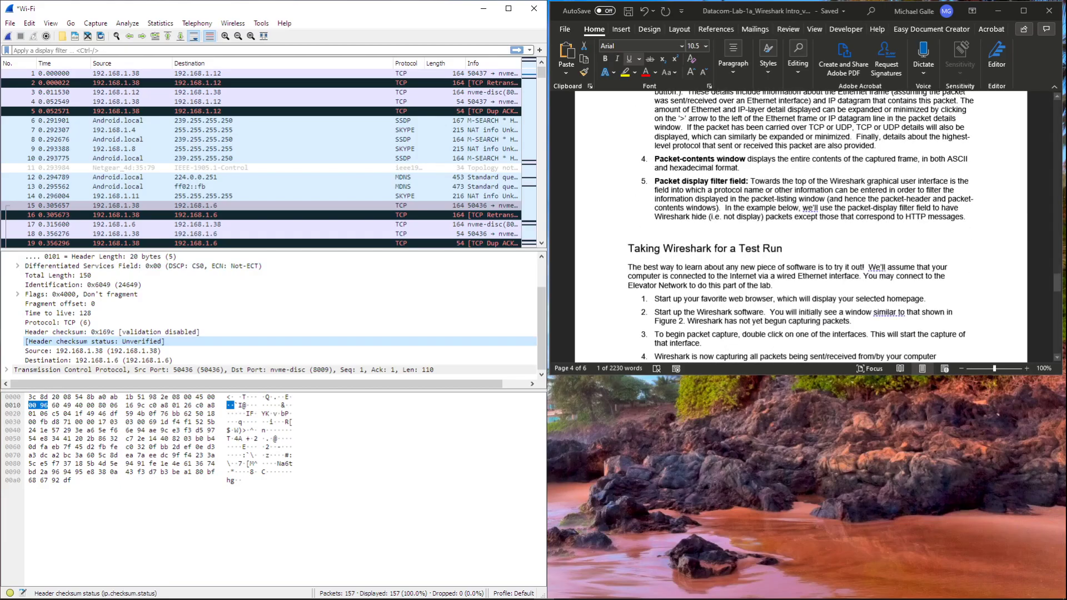
scroll(801, 227, "down", 2)
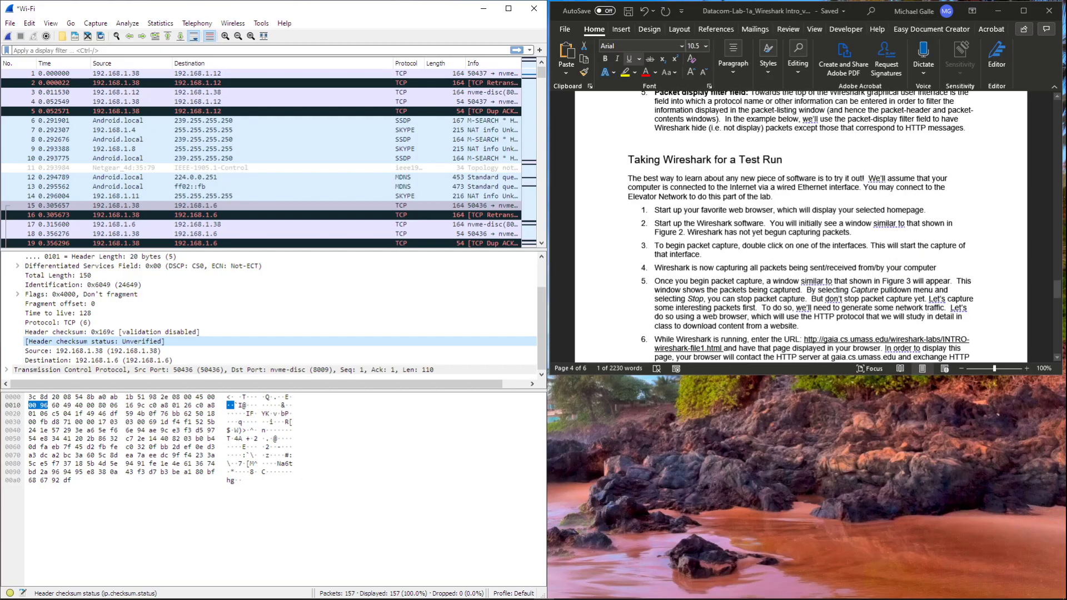
scroll(800, 228, "down", 1)
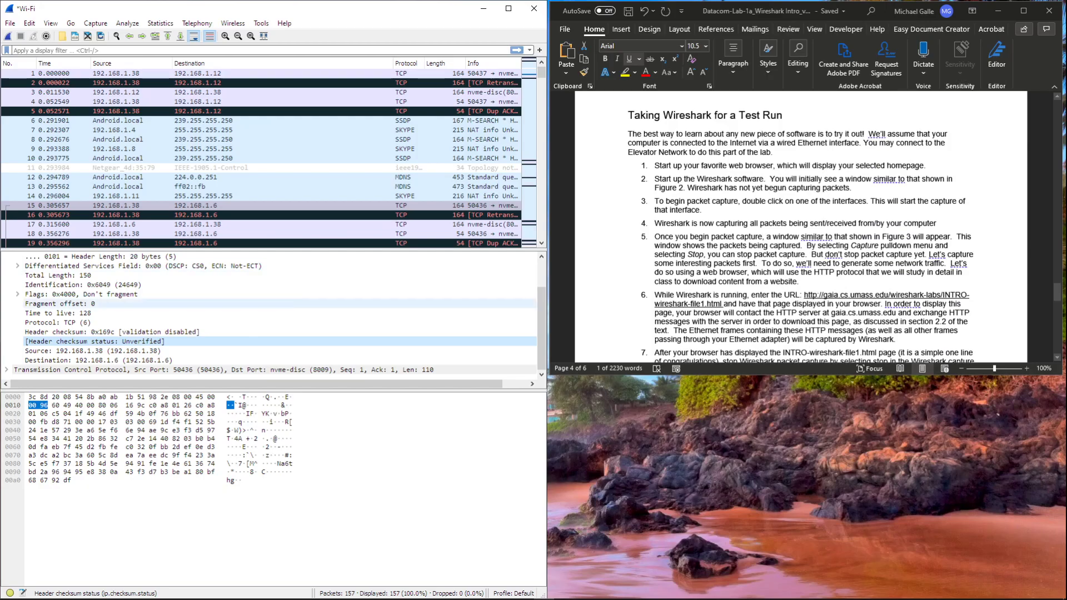
left_click(215, 591)
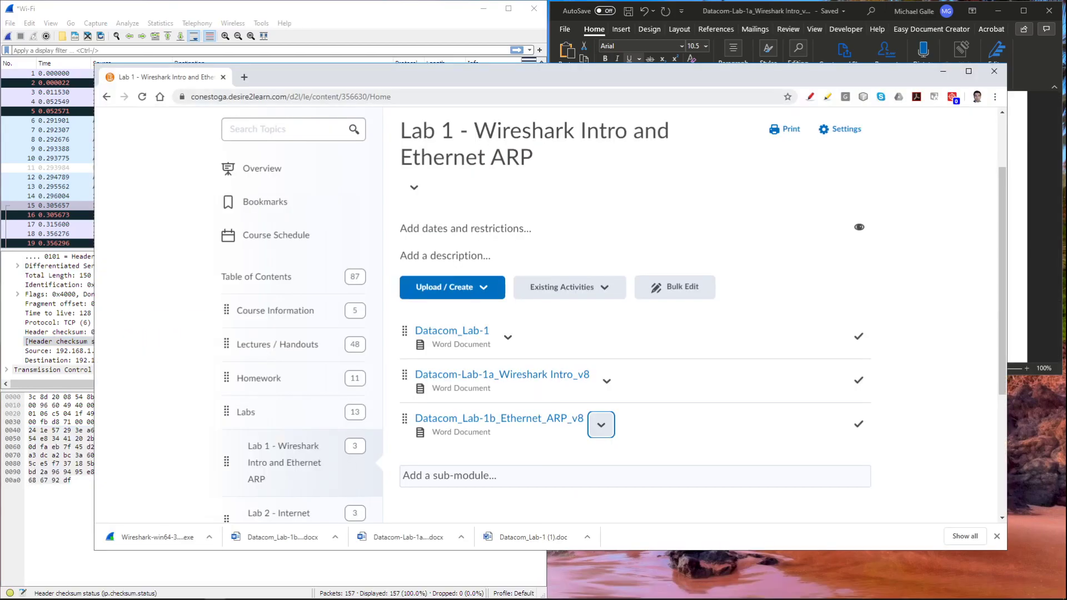
left_click(244, 76)
left_click_drag(441, 75, 499, 125)
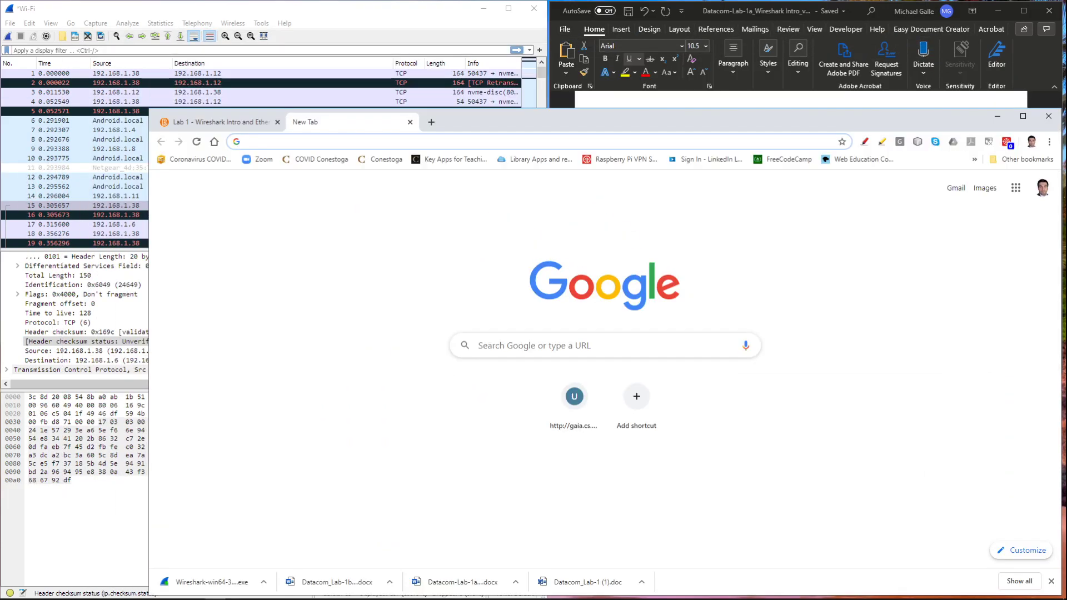
left_click_drag(152, 110, 563, 305)
left_click_drag(548, 346, 549, 376)
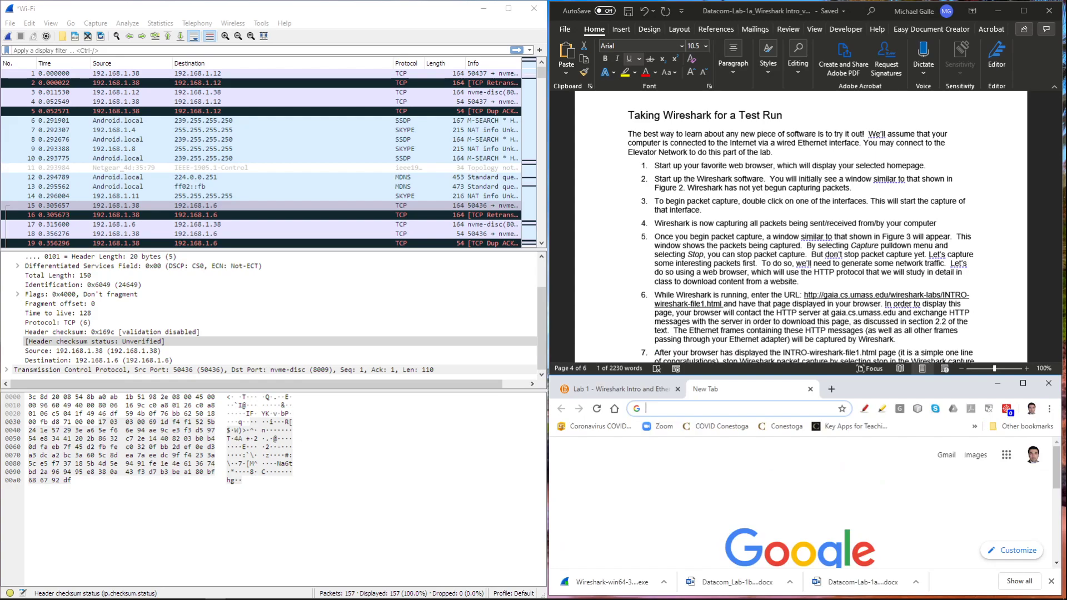
Copy the gaia.cs.umass.edu INTRO-wireshark-file1.html URL from item 6 of the lab document into the new tab's address without loading it
scroll(800, 223, "down", 2)
scroll(800, 222, "down", 2)
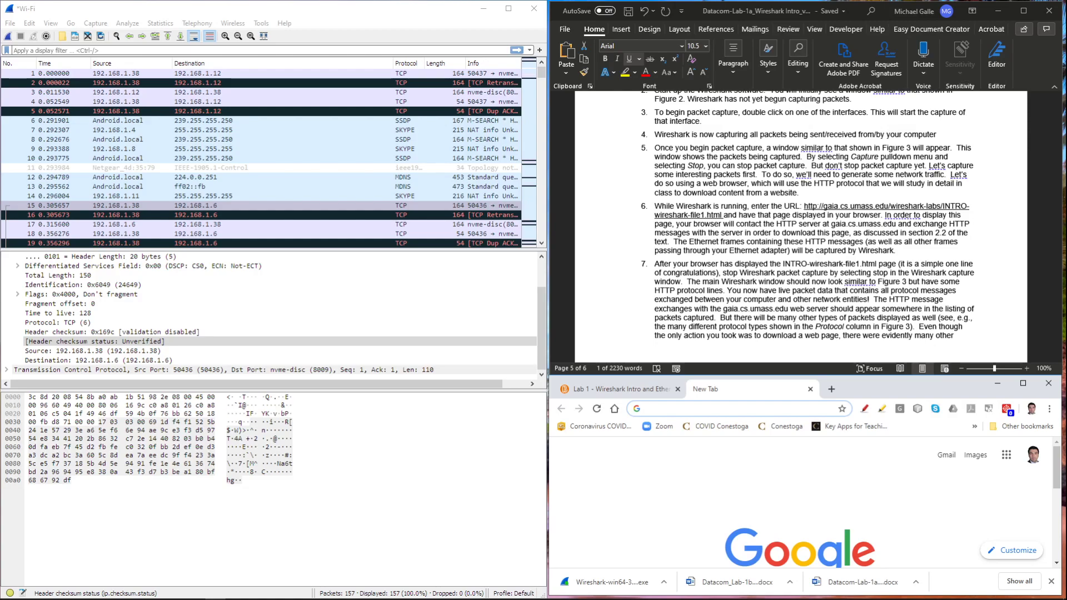
left_click(804, 206)
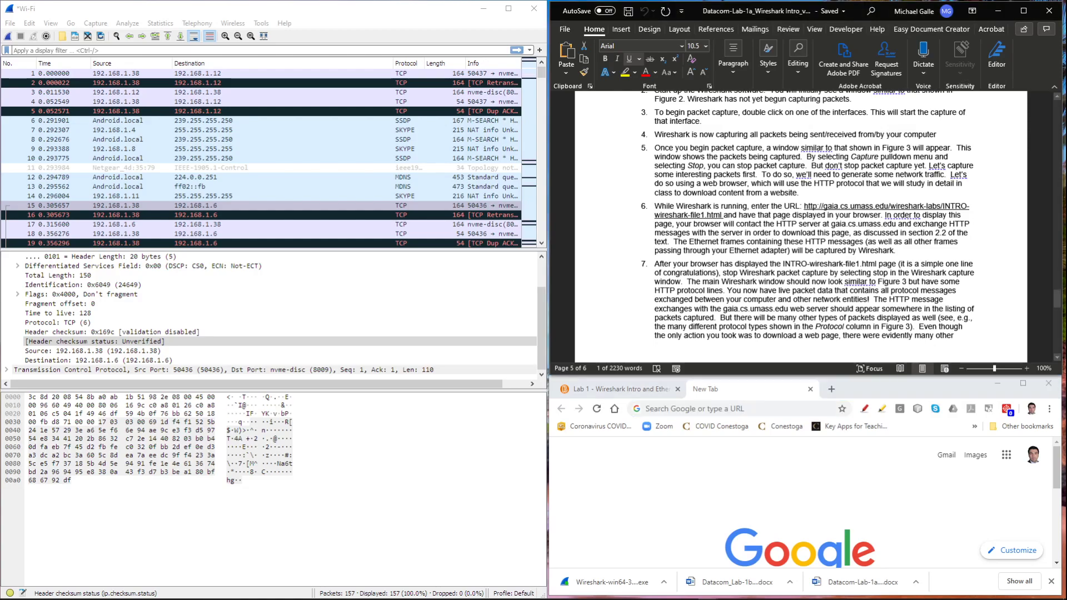
left_click_drag(804, 206, 724, 216)
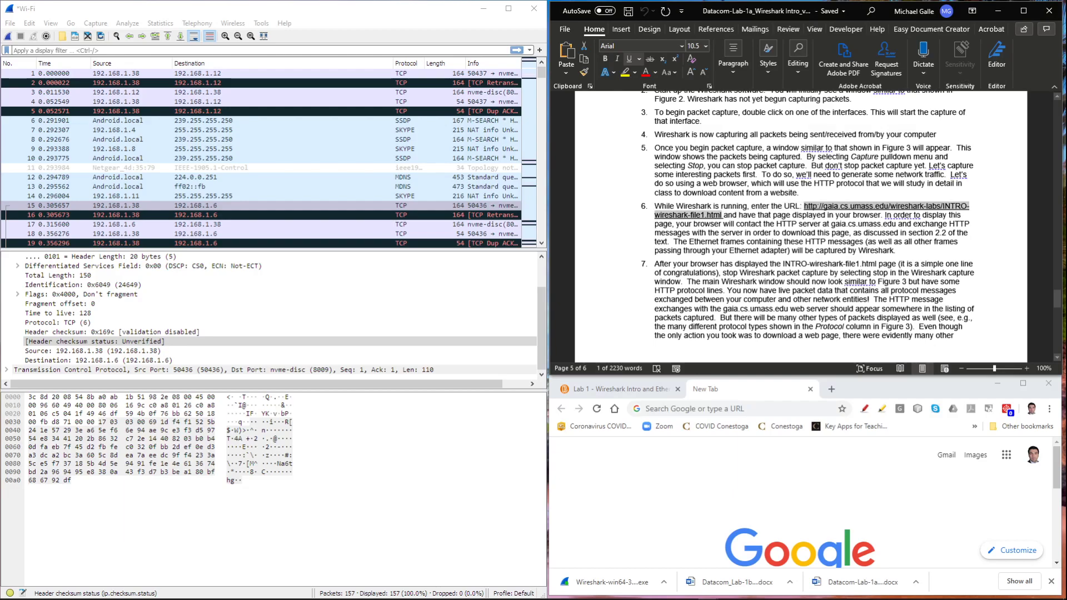
right_click(705, 216)
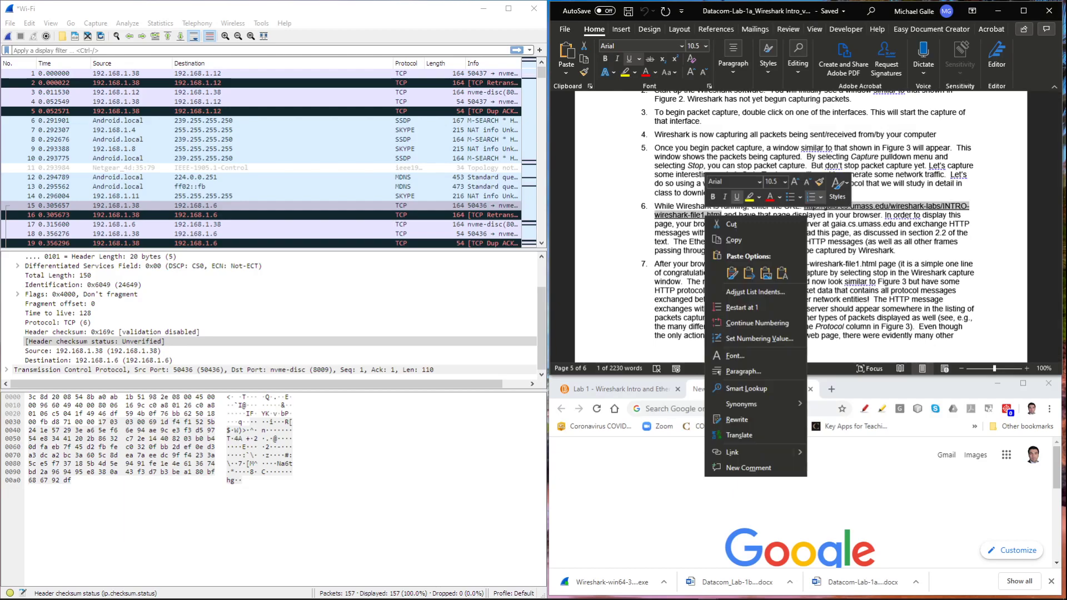
left_click(733, 239)
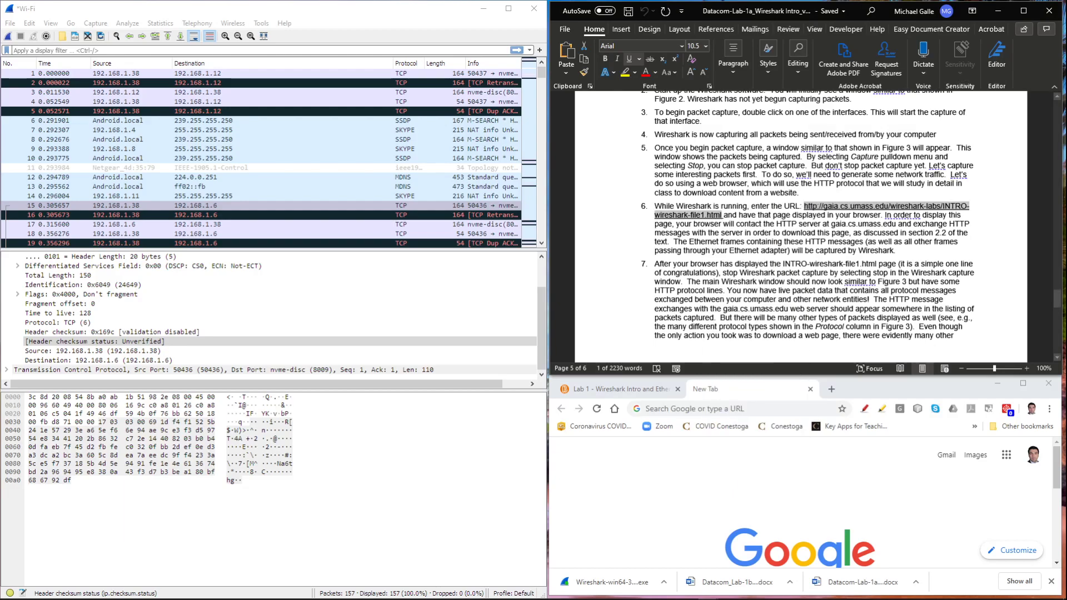
left_click(723, 409)
right_click(687, 410)
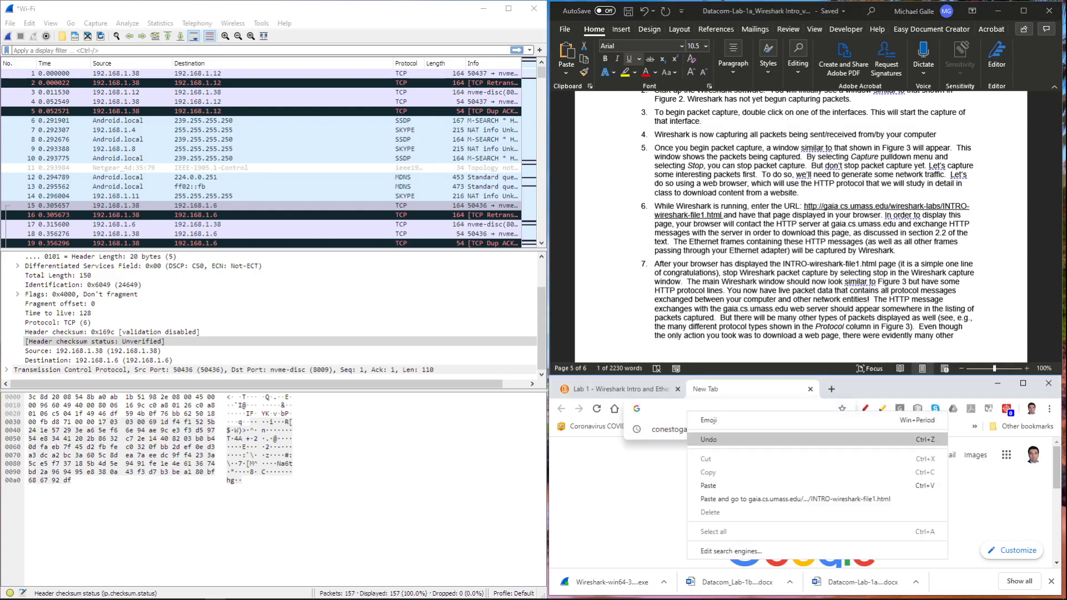
left_click(709, 486)
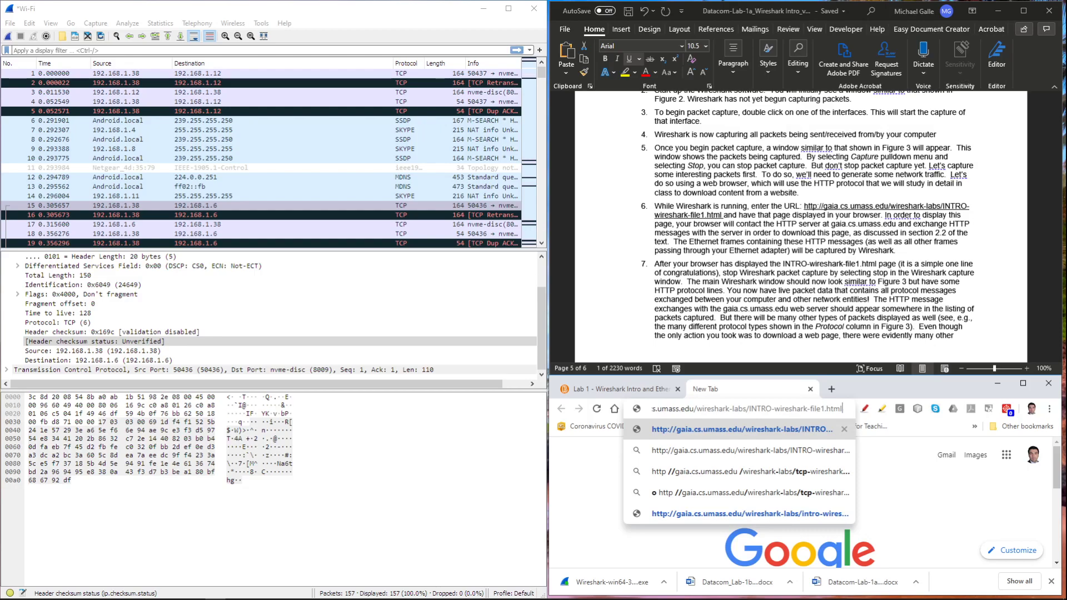
Run a fresh Wi-Fi capture without saving the earlier packets, load the INTRO-wireshark-file1.html page during it, and stop capturing
left_click(8, 36)
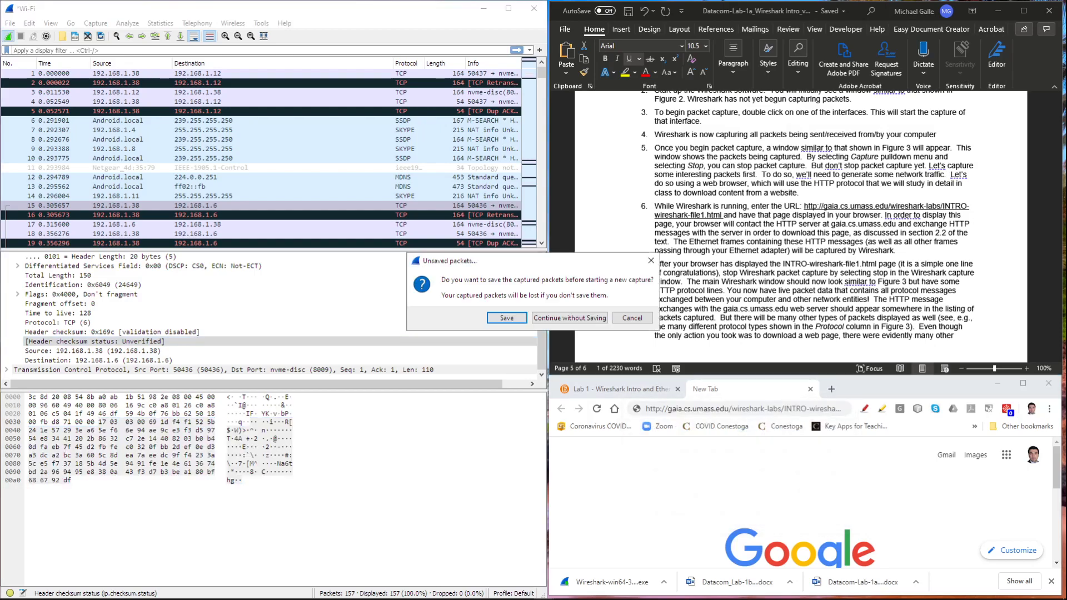
left_click(570, 318)
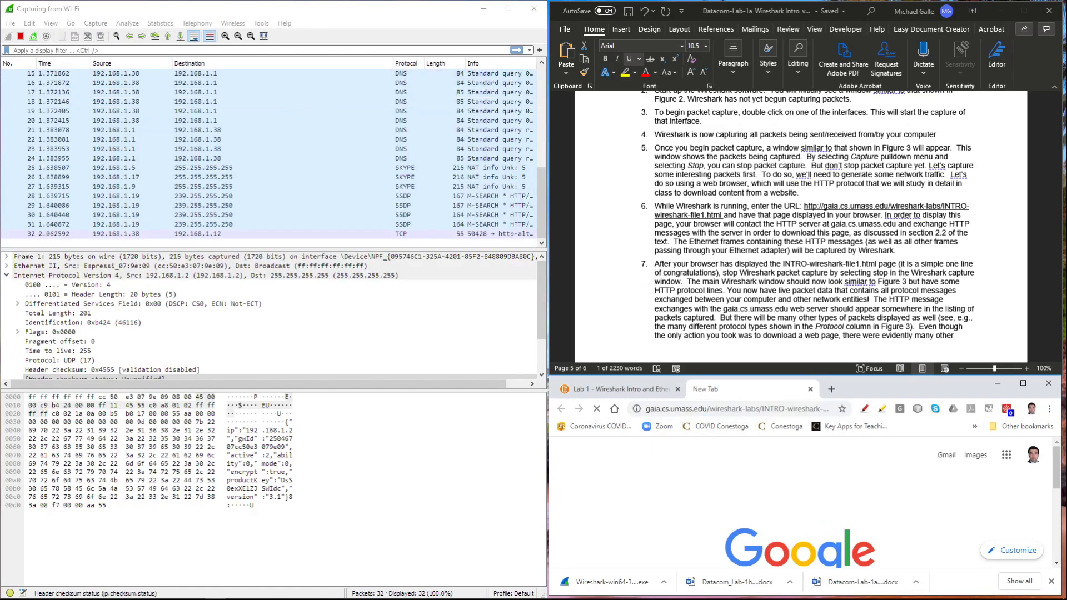
key("Return")
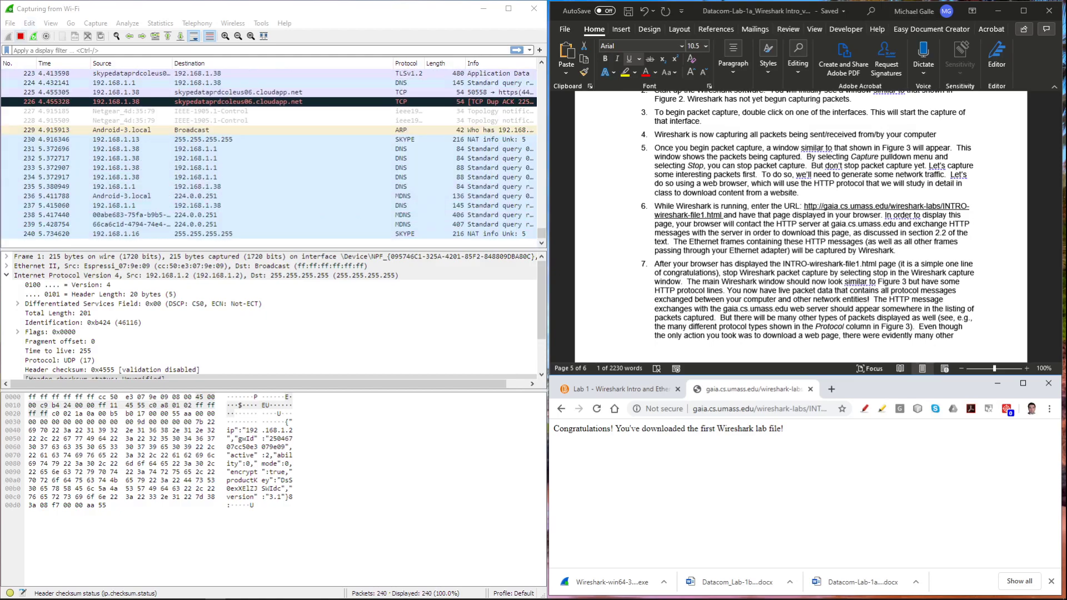
left_click(20, 36)
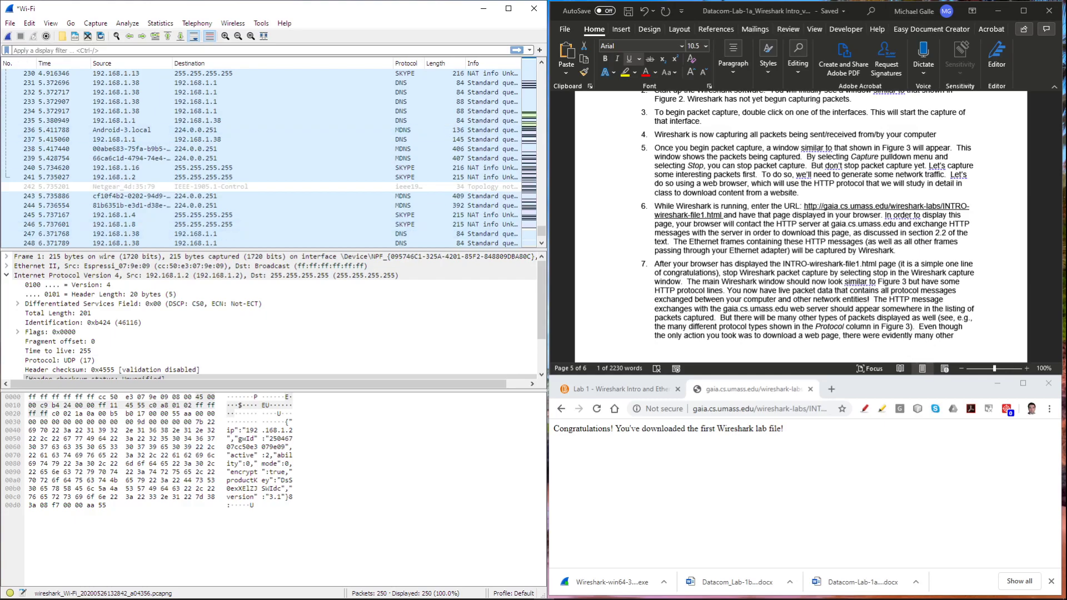
Following item 8 of the lab document, apply an http display filter to the captured packets
scroll(800, 226, "down", 5)
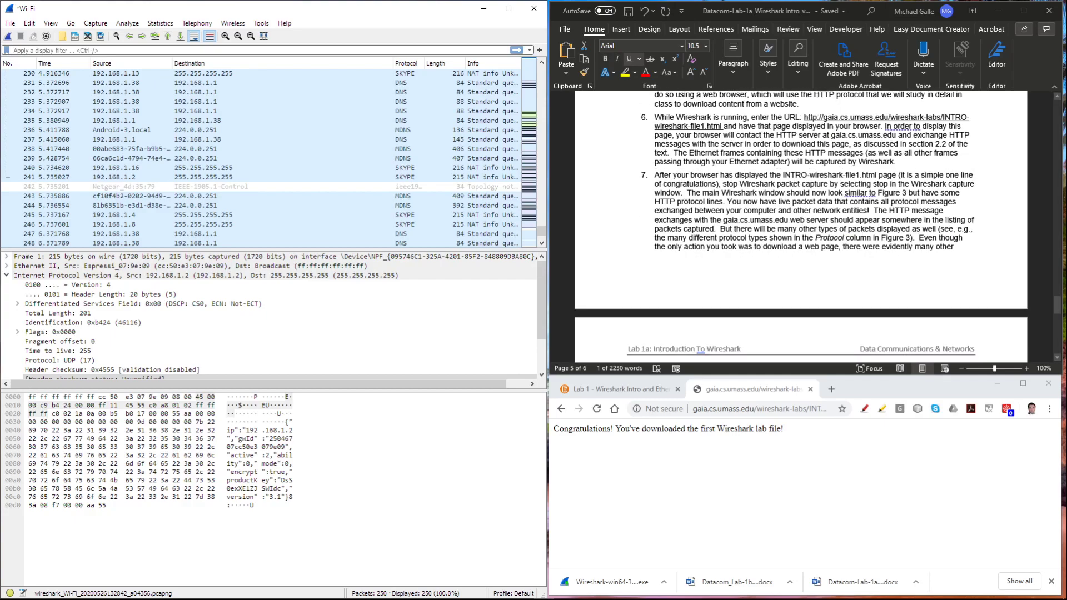
scroll(801, 227, "down", 7)
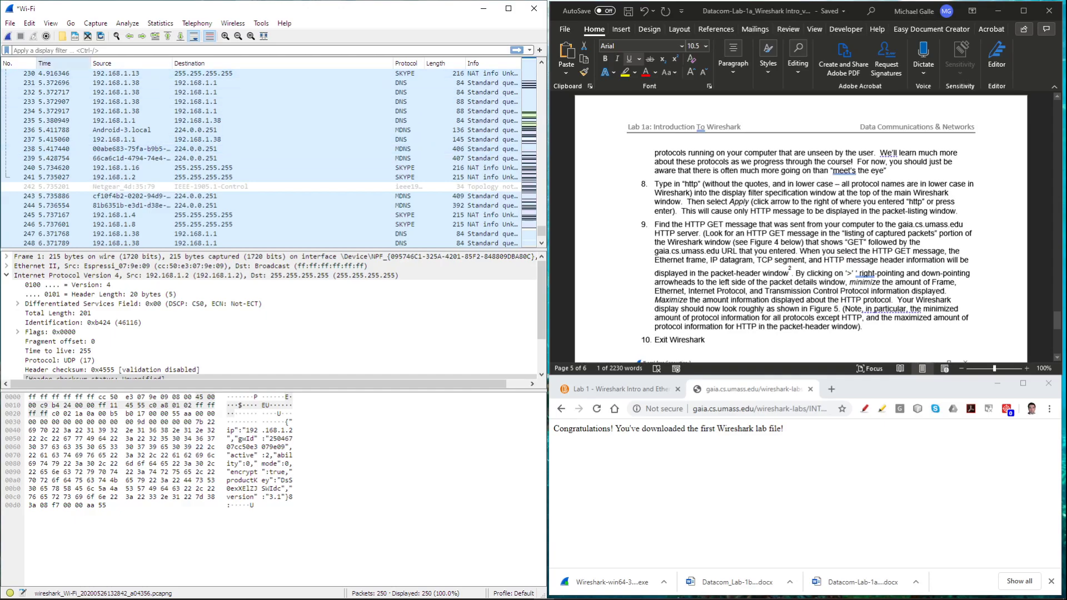
scroll(261, 158, "up", 20)
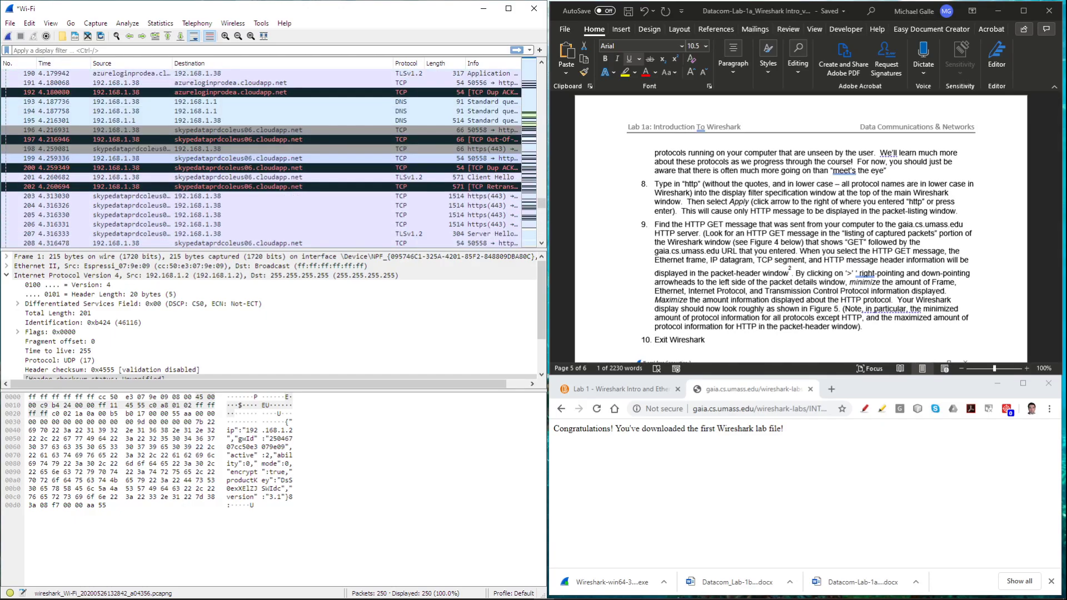
scroll(262, 158, "up", 10)
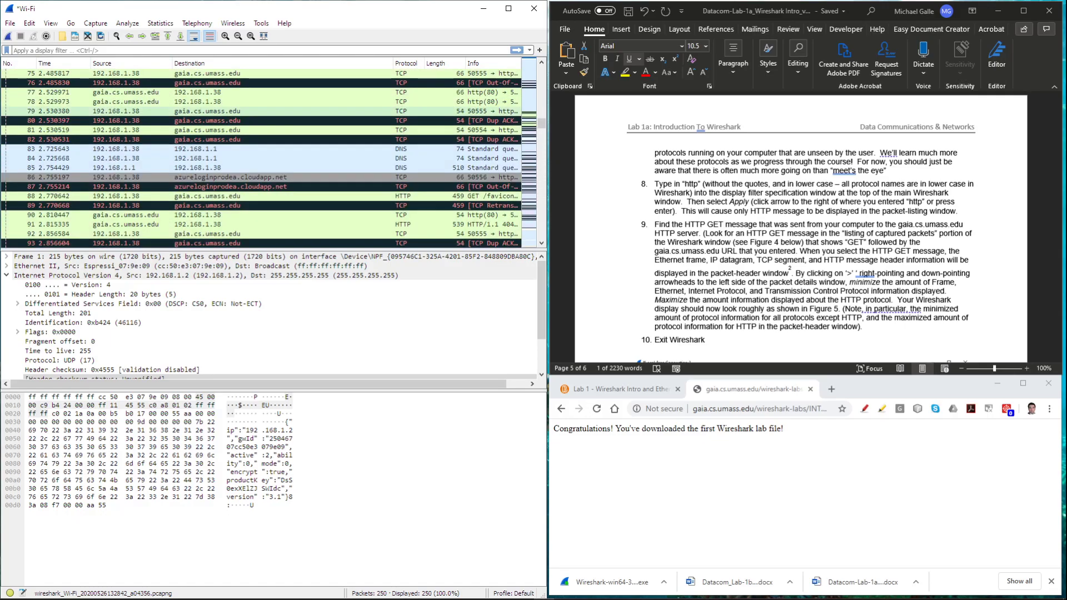
scroll(261, 158, "down", 20)
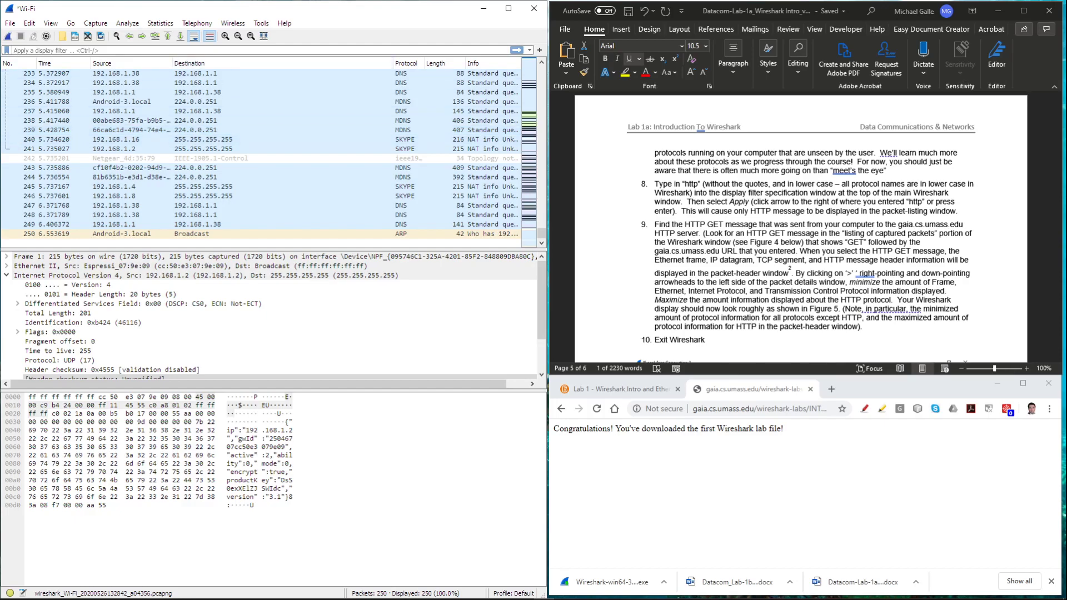
scroll(800, 222, "down", 5)
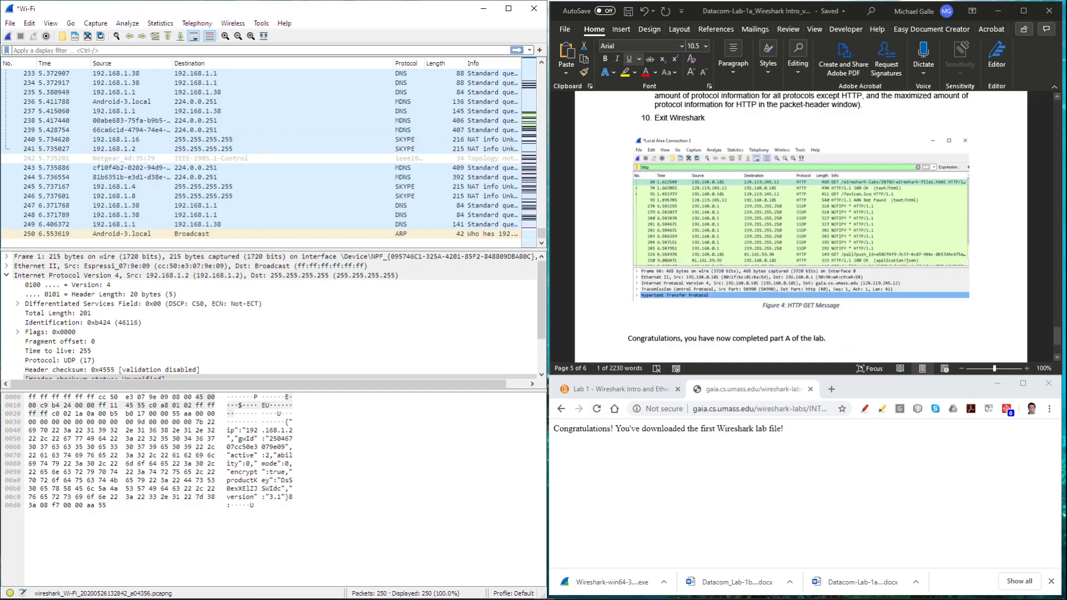
type("ht")
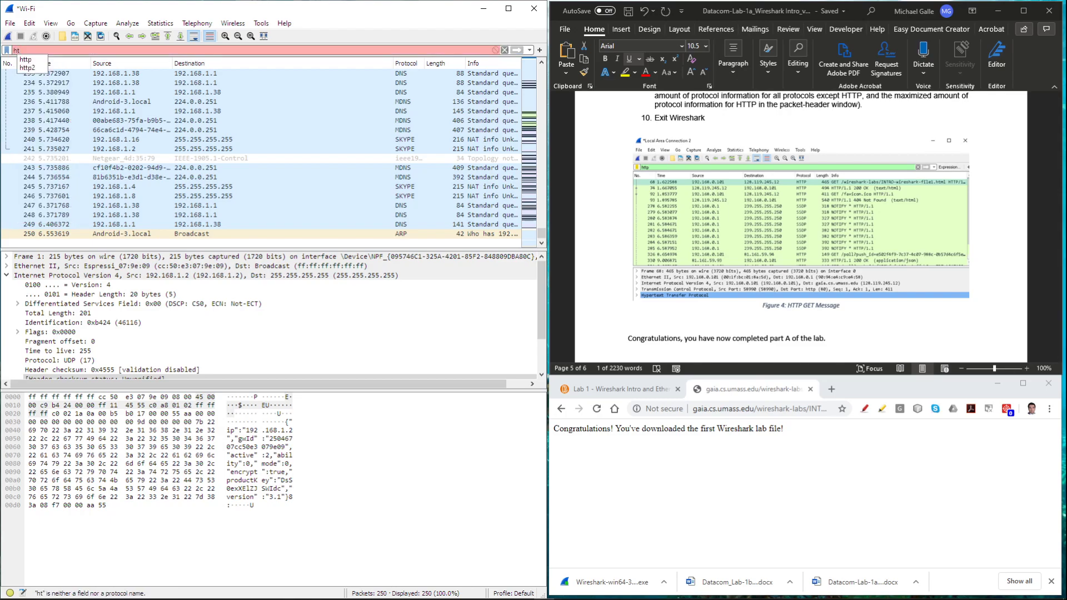
type("tp")
key("Return")
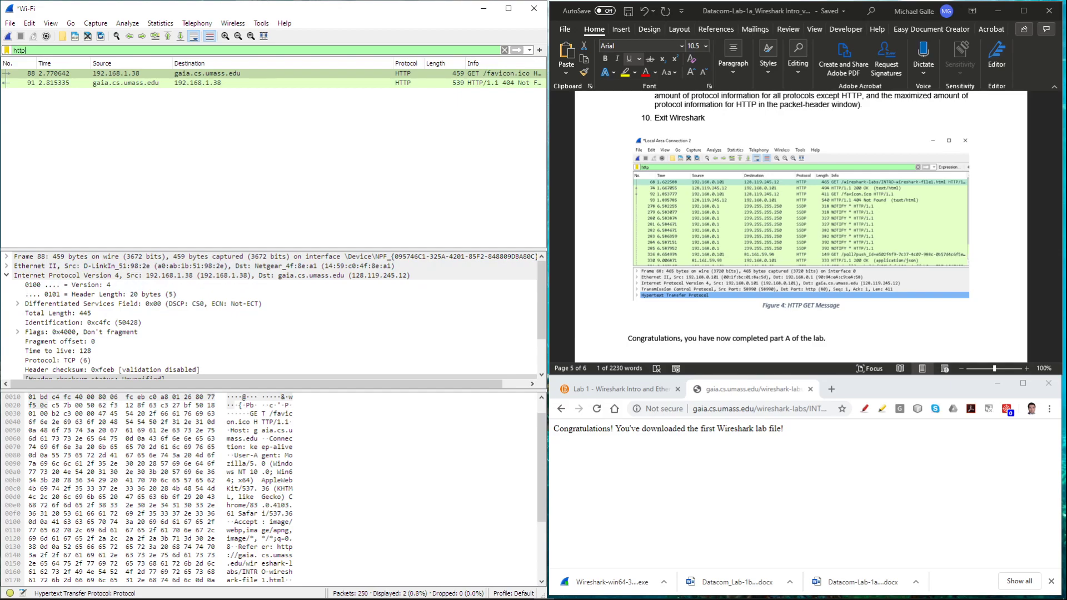
Examine the HTTP GET packet sent to gaia.cs.umass.edu against lab items 6 to 9 and the congratulations text on the downloaded page
scroll(801, 228, "up", 6)
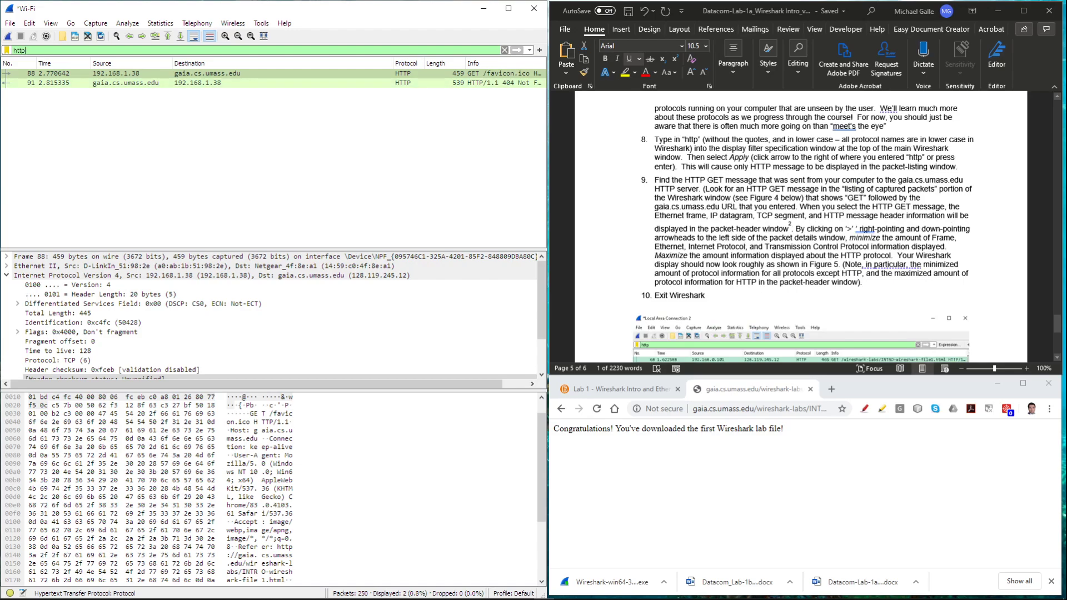
left_click(207, 73)
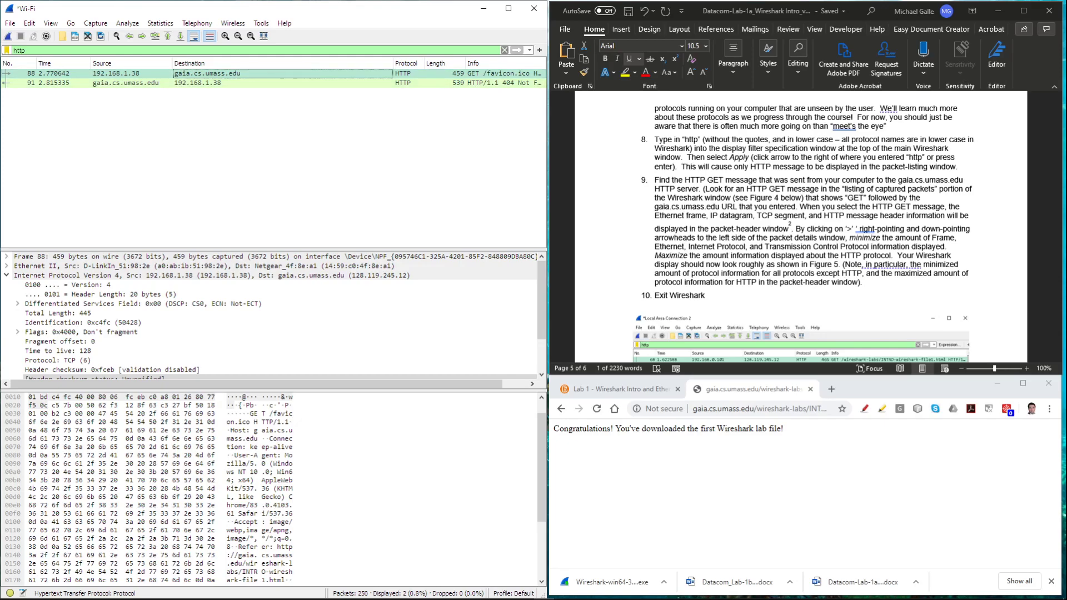
scroll(800, 228, "down", 3)
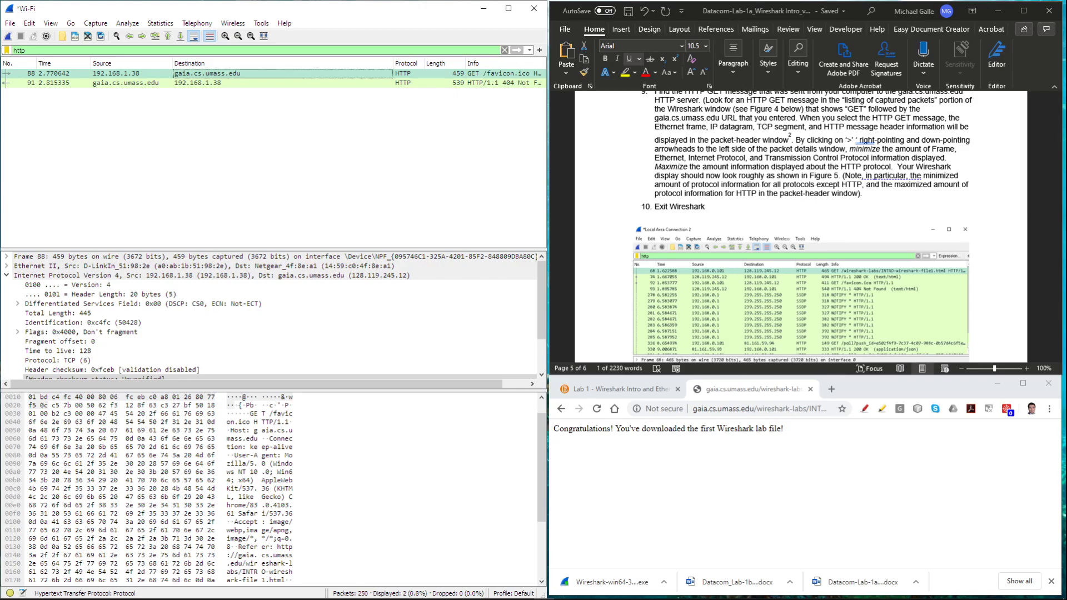
left_click_drag(559, 428, 783, 428)
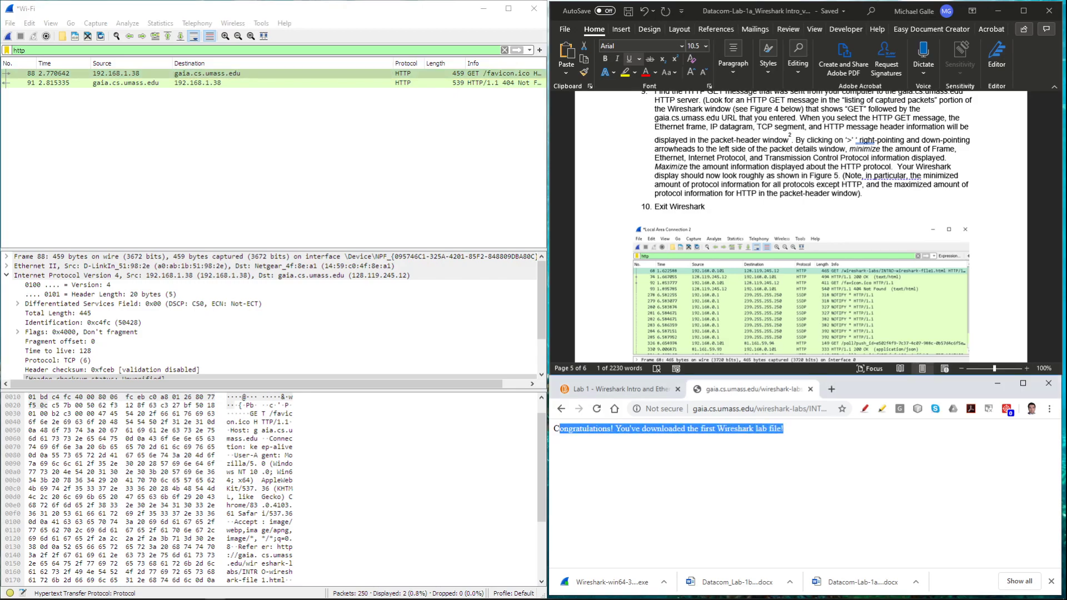
scroll(800, 228, "up", 10)
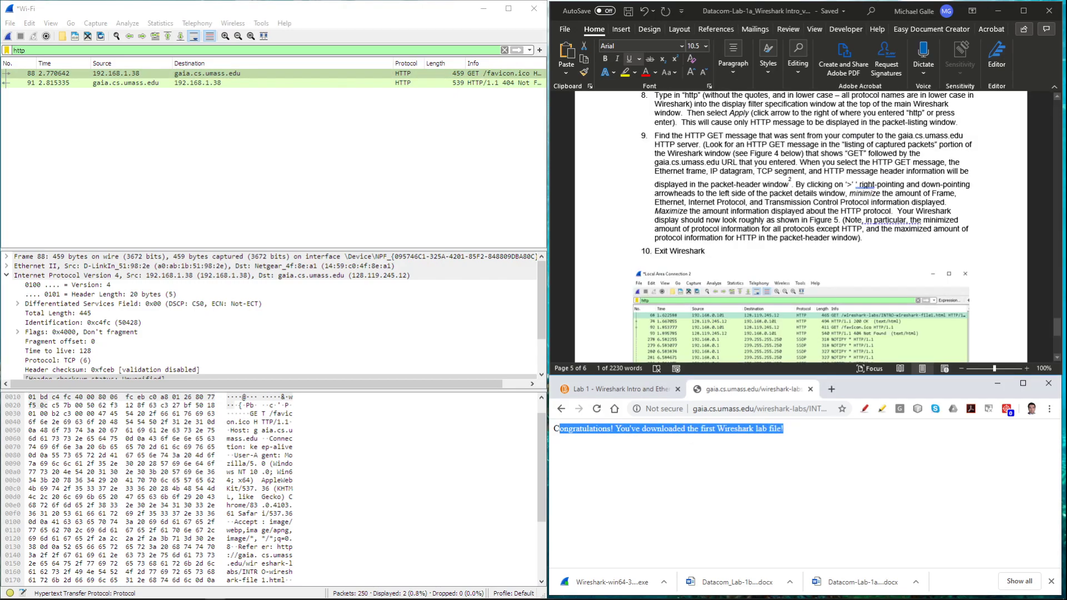
scroll(800, 228, "up", 5)
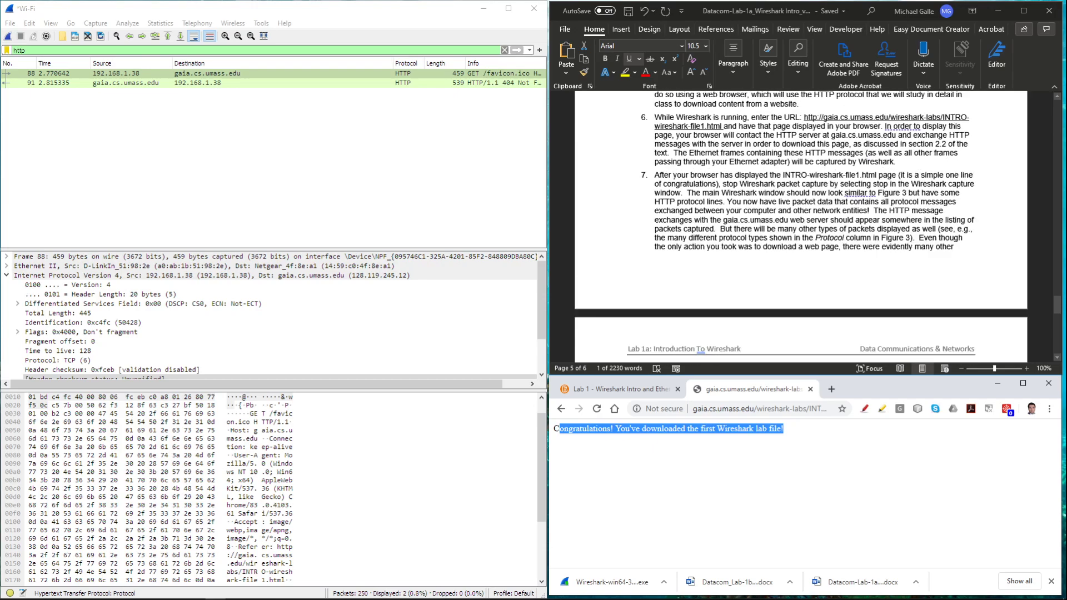
scroll(800, 228, "down", 7)
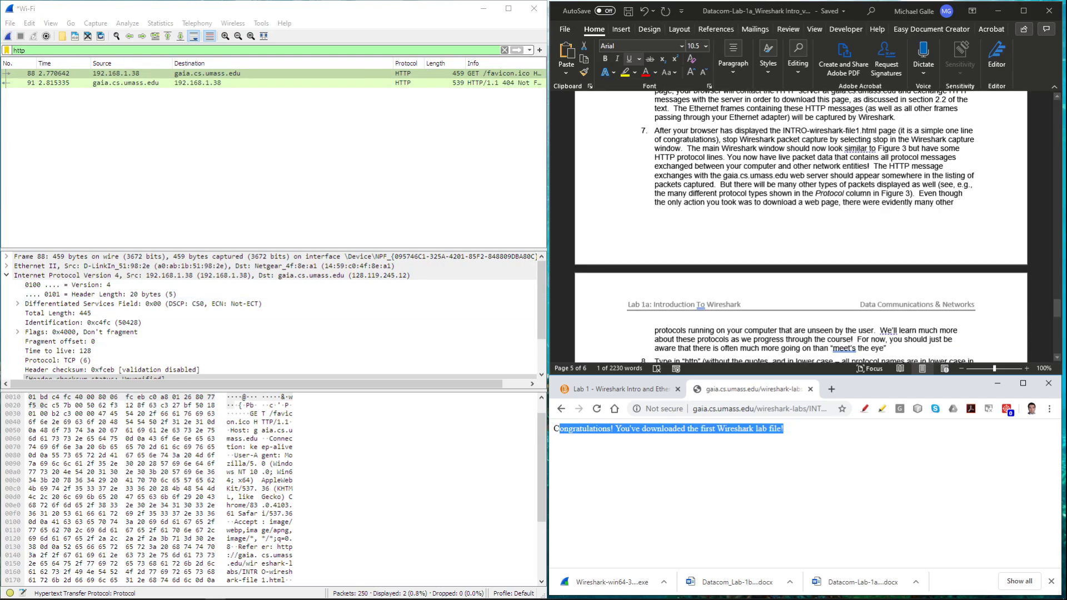
scroll(800, 228, "down", 5)
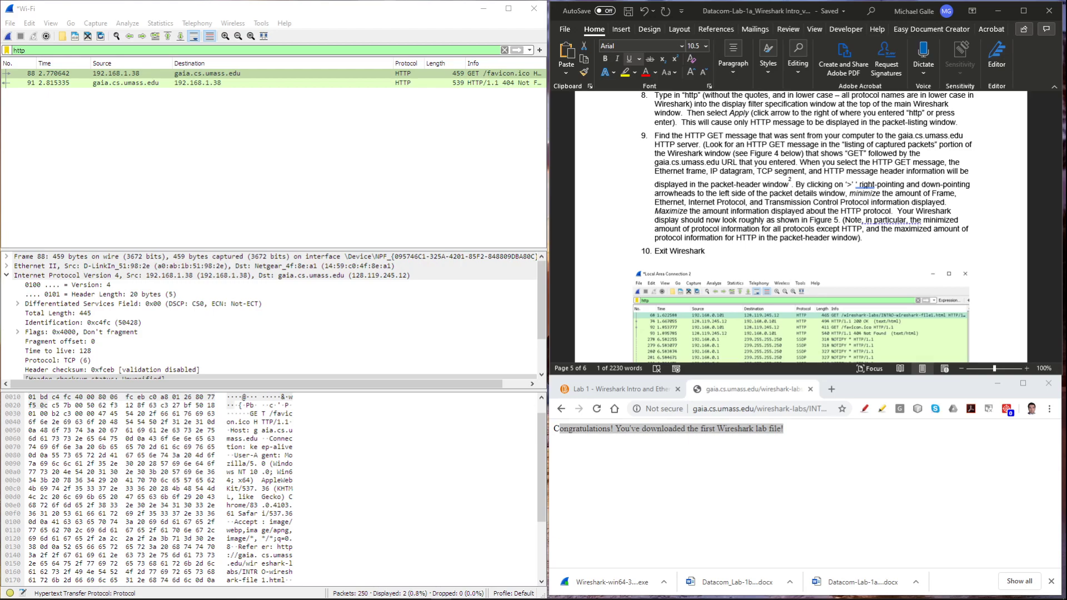
Collapse the Internet Protocol and Ethernet II sections in the GET packet's details, as item 9 of the lab asks
left_click(7, 275)
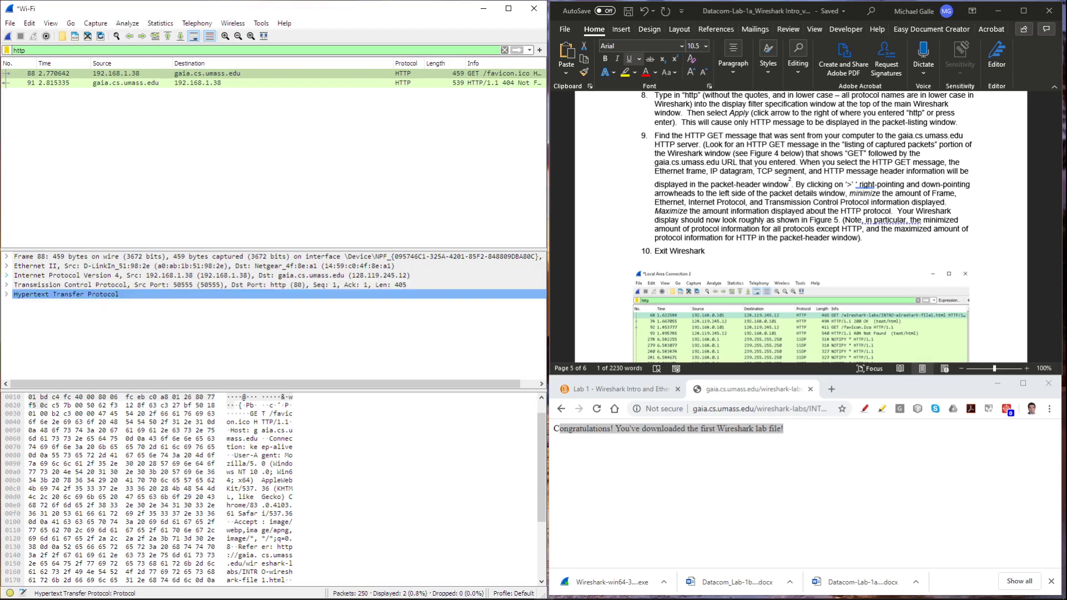
left_click(6, 275)
left_click(7, 276)
left_click(7, 266)
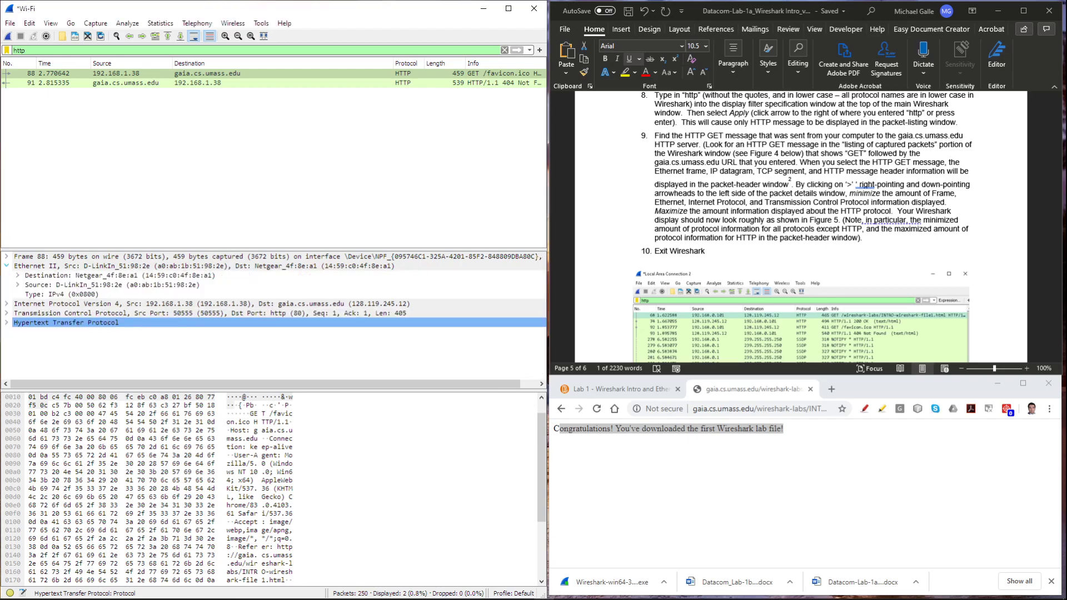
left_click(7, 266)
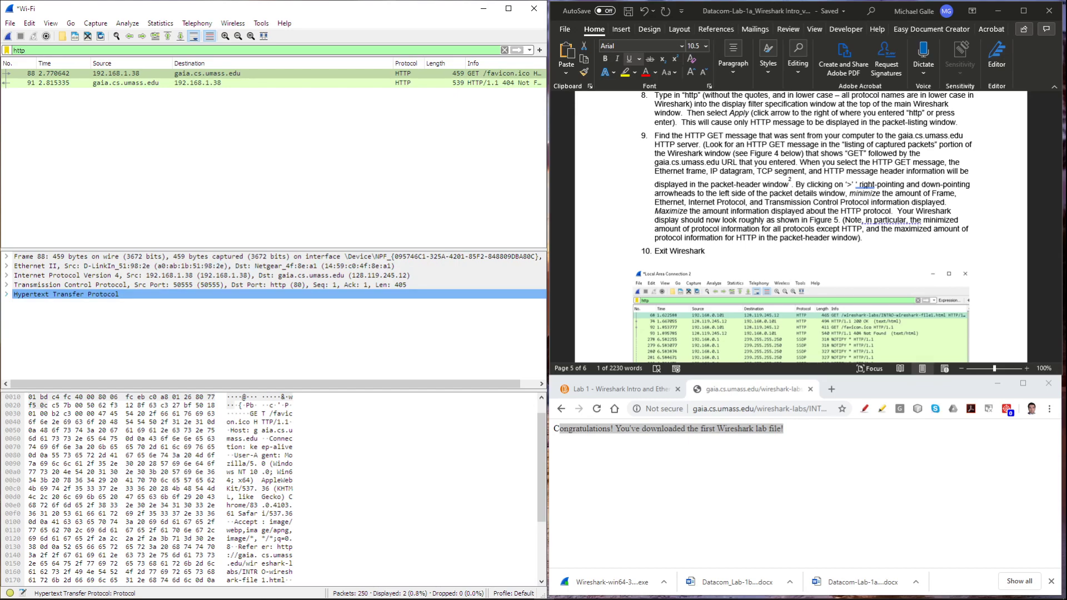
Expand the GET packet's Hypertext Transfer Protocol section and enlarge the packet details area to show all its HTTP fields
left_click(282, 74)
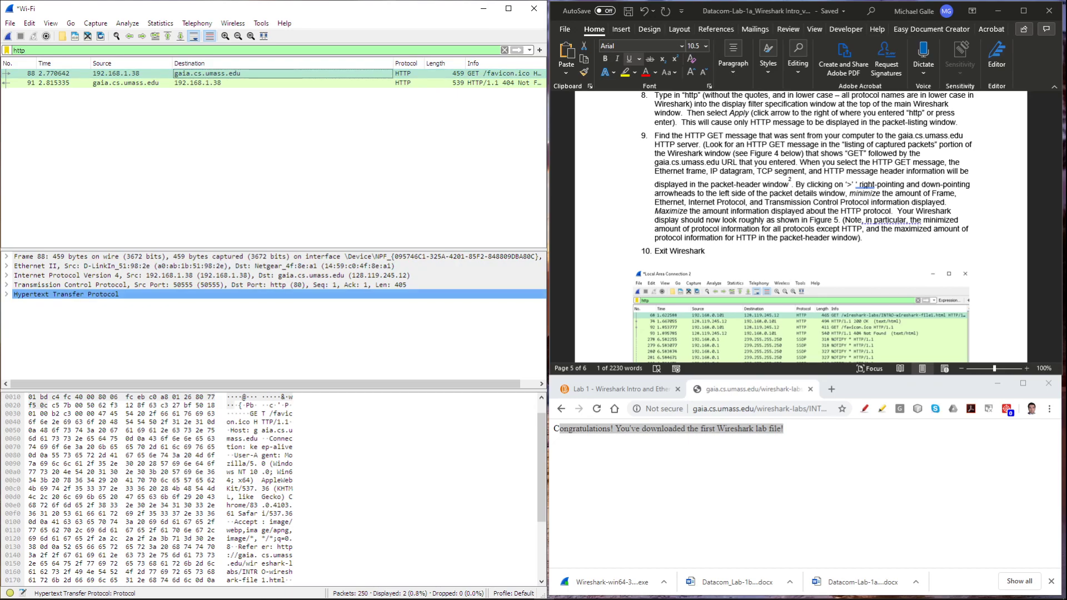
left_click(7, 294)
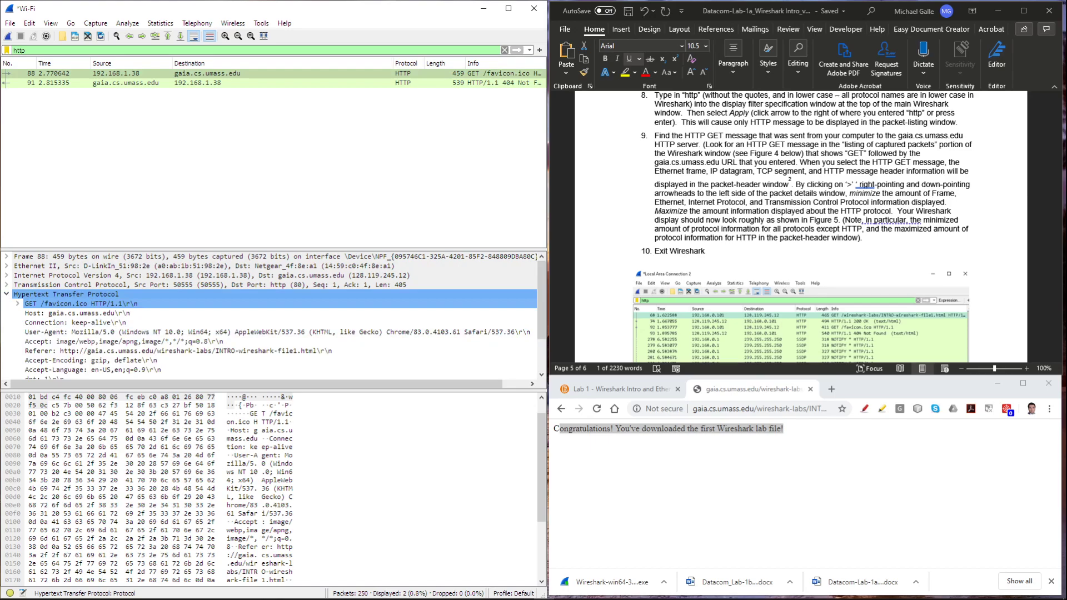
scroll(167, 342, "down", 2)
scroll(166, 342, "up", 2)
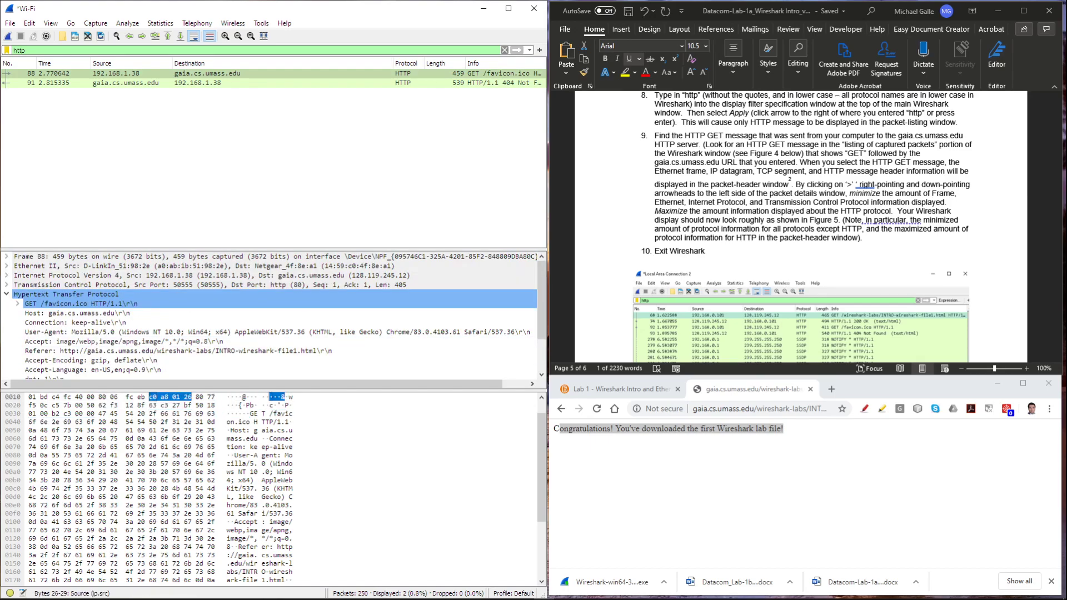
left_click_drag(170, 391, 170, 449)
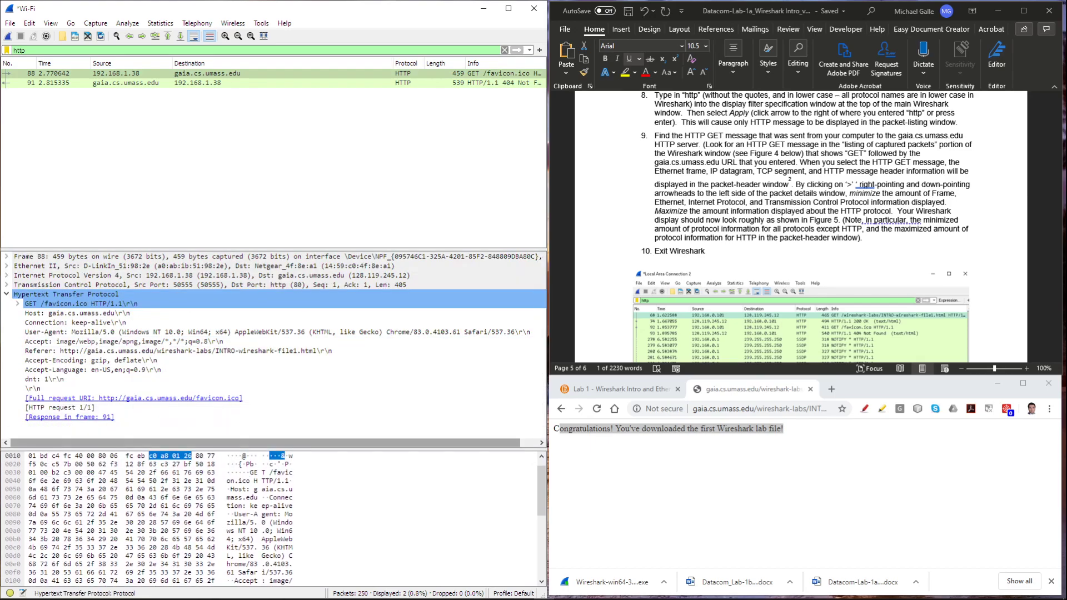
scroll(161, 517, "up", 2)
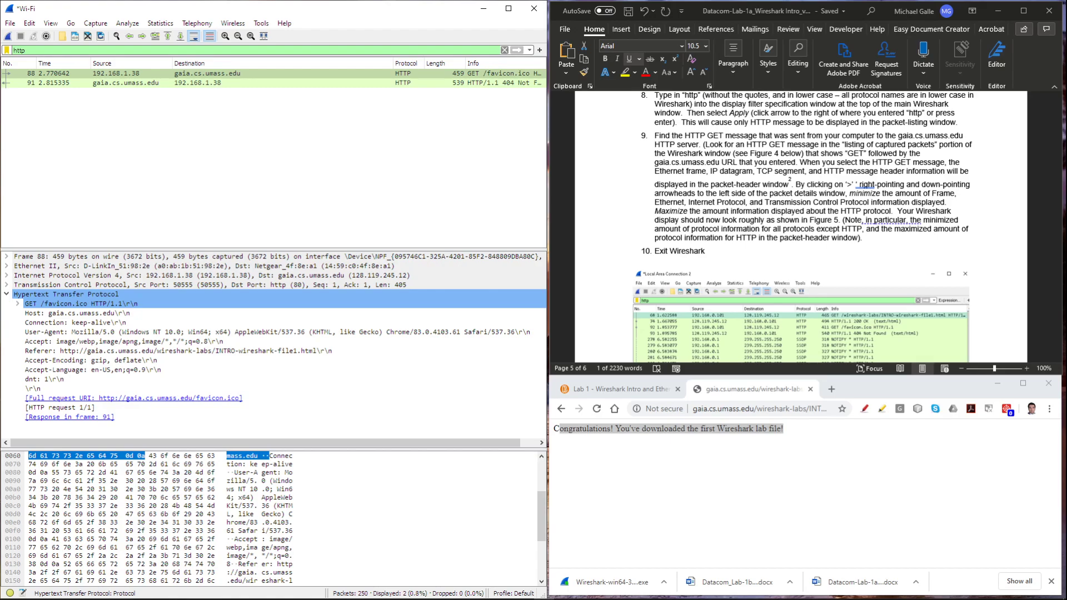
In the lab document, check item 9 against the HTTP GET Message figure and correct the item's expected-display reference to Figure 4
key("alt+Tab")
left_click_drag(828, 211, 952, 212)
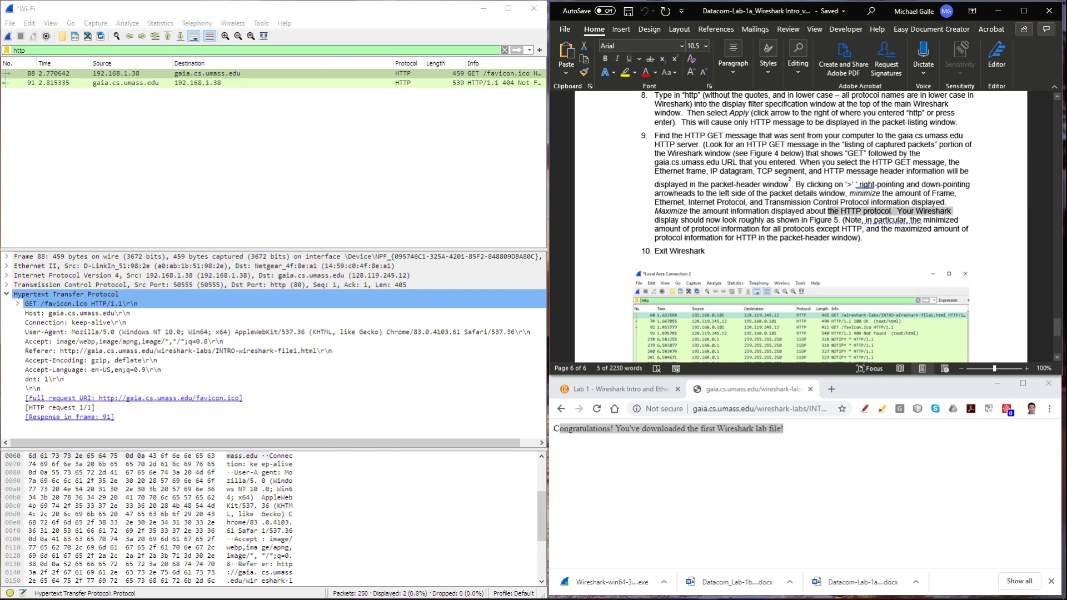
scroll(800, 227, "down", 5)
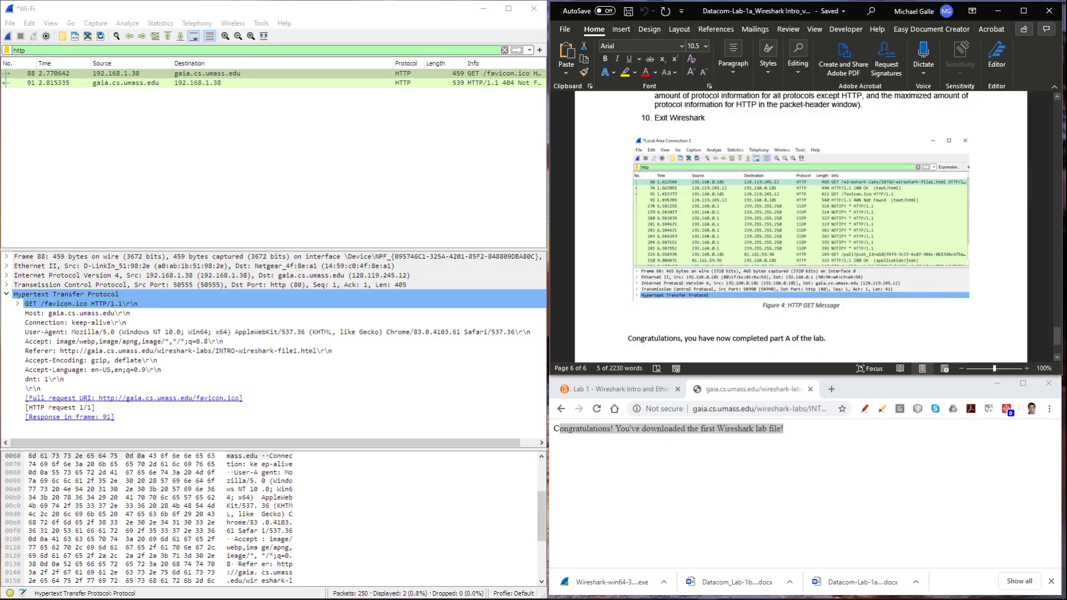
scroll(801, 227, "up", 7)
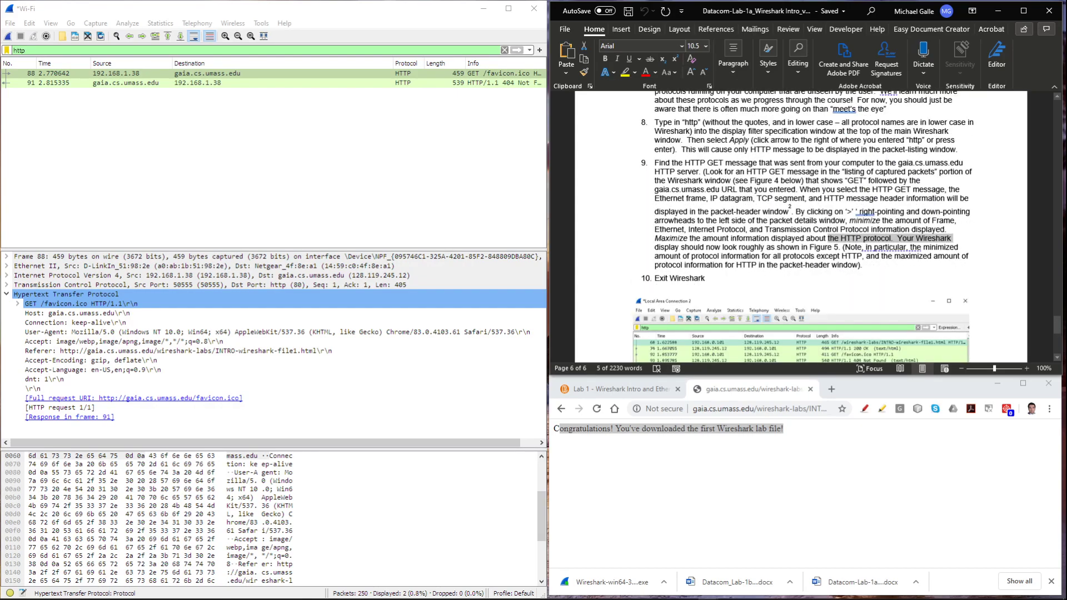
scroll(801, 226, "down", 1)
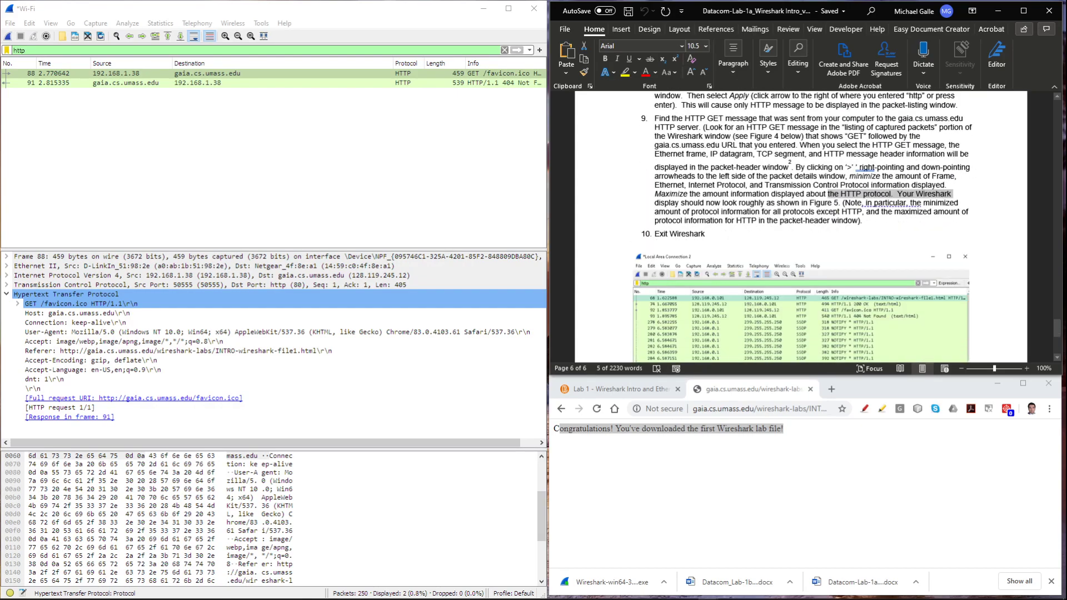
left_click(835, 203)
key("BackSpace")
type("4")
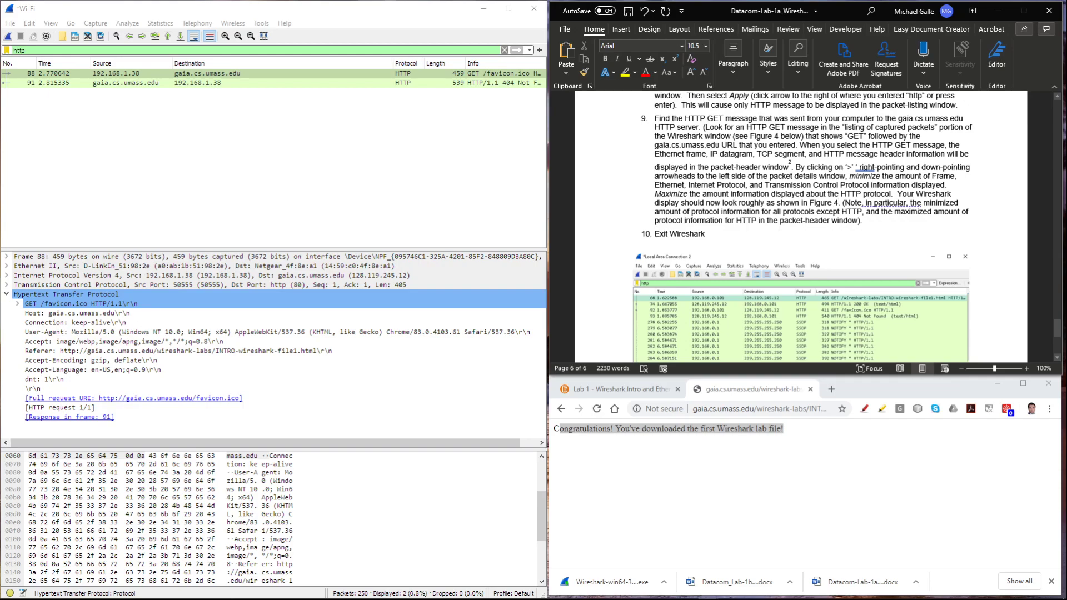
scroll(800, 223, "down", 4)
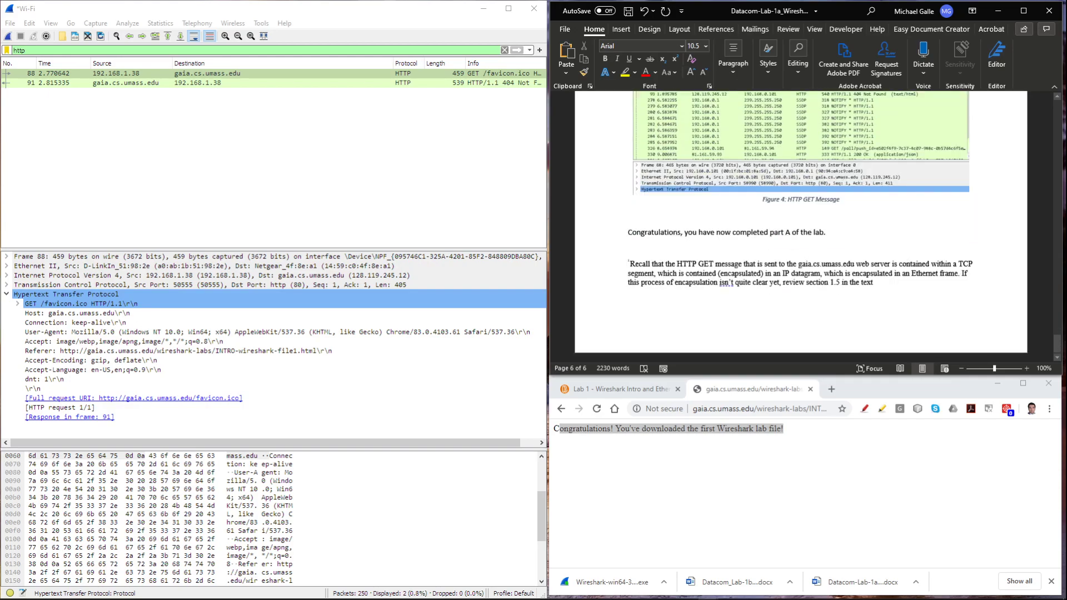
scroll(800, 223, "up", 10)
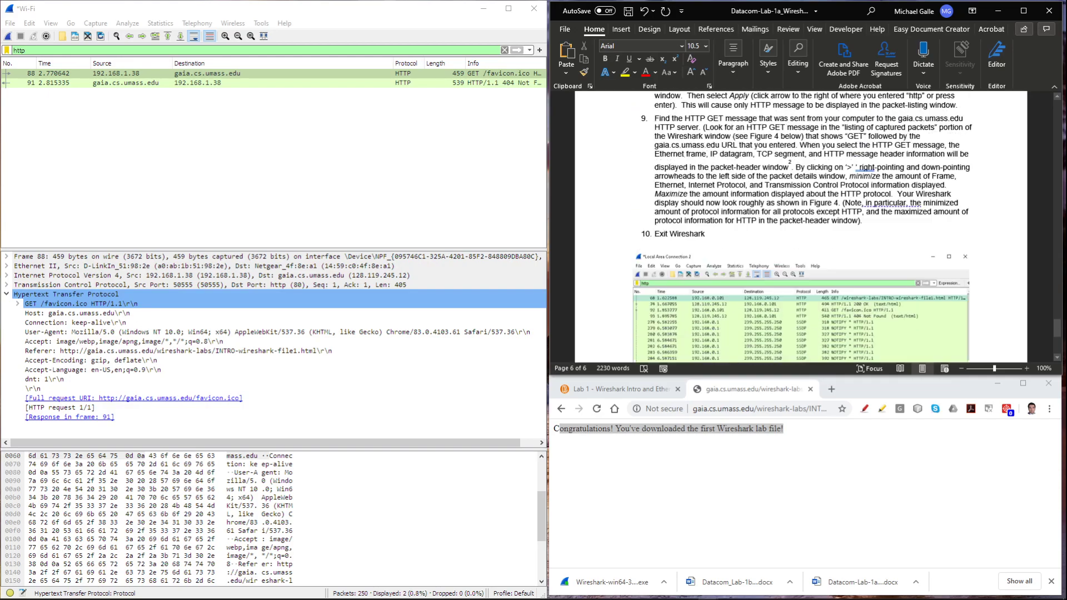
Review the Lab 1a document from the HTTP GET Message figure and closing text back to Getting Started, and save it
scroll(800, 223, "down", 8)
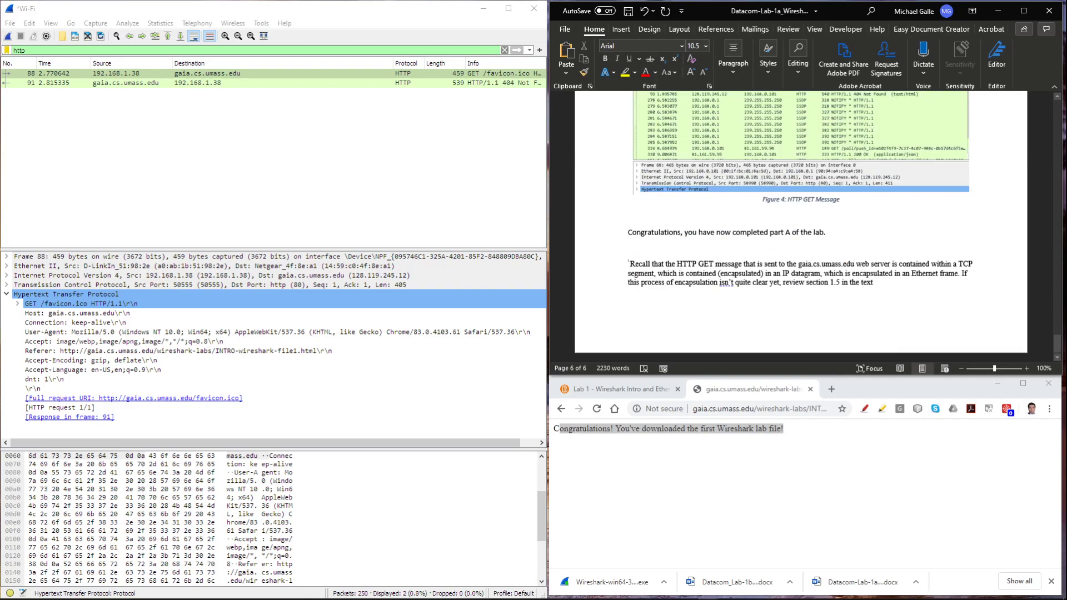
scroll(800, 222, "up", 15)
scroll(800, 223, "up", 10)
scroll(800, 222, "down", 4)
scroll(800, 222, "up", 8)
key("ctrl+s")
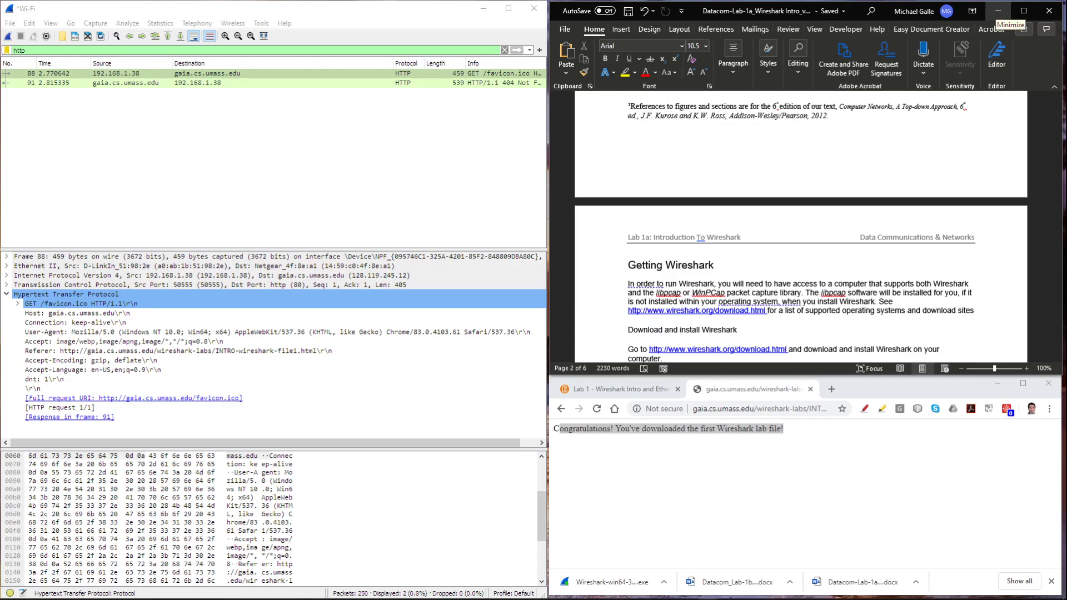
Switch to Datacom_Lab-1.doc and read the Part A questions, focusing on question 2 about the HTTP OK reply time
left_click(998, 11)
scroll(801, 228, "down", 3)
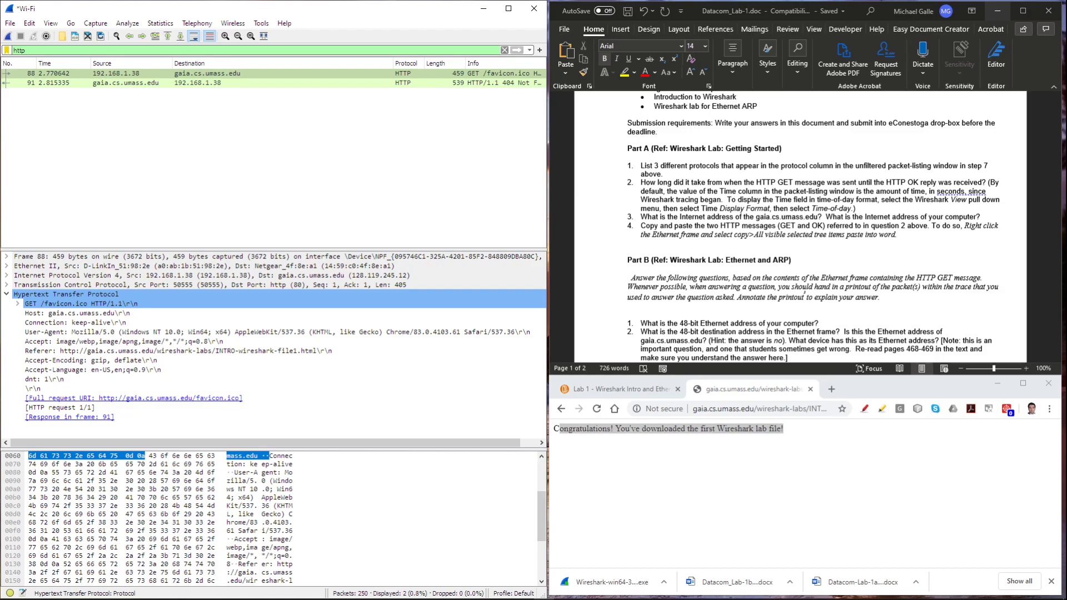
left_click(804, 294)
left_click_drag(886, 183, 953, 182)
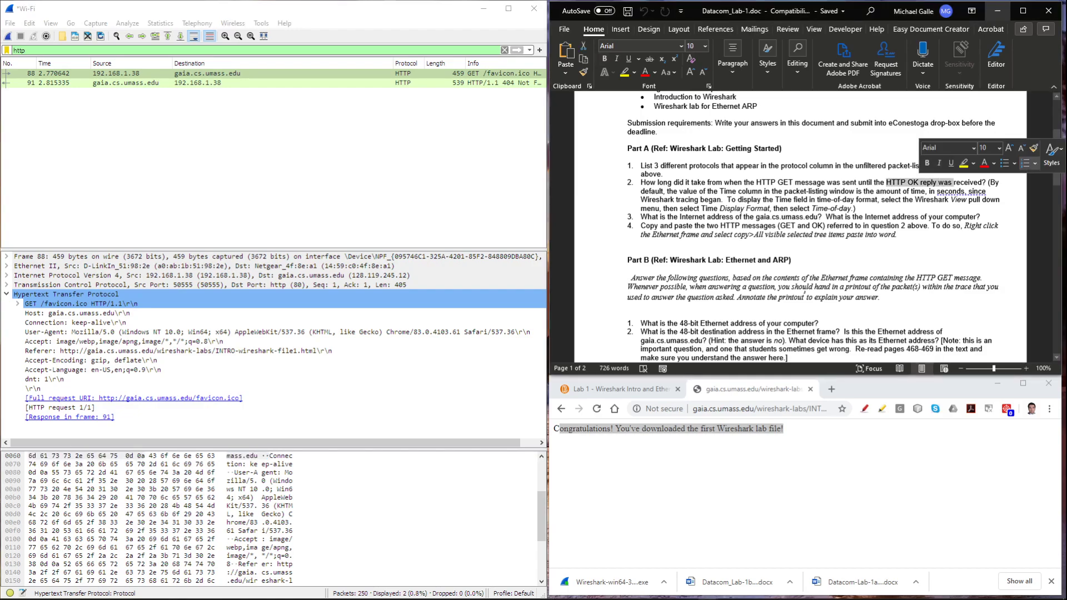
Narrow the Word window, select the HTTP reply packet 91, and widen the Wireshark window until its full Info text fits
left_click_drag(548, 128, 572, 130)
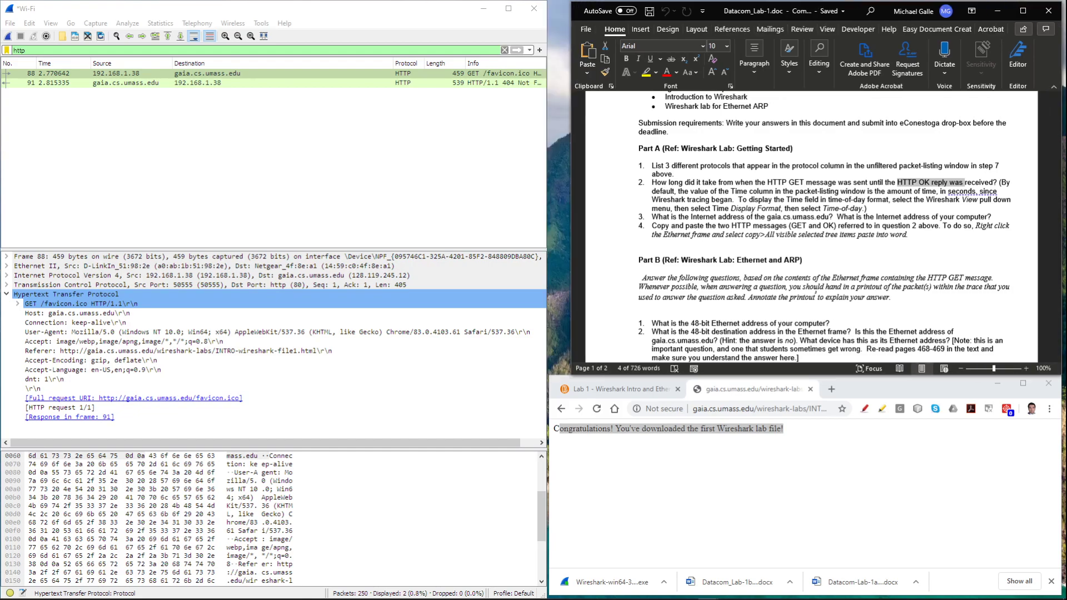
left_click(283, 82)
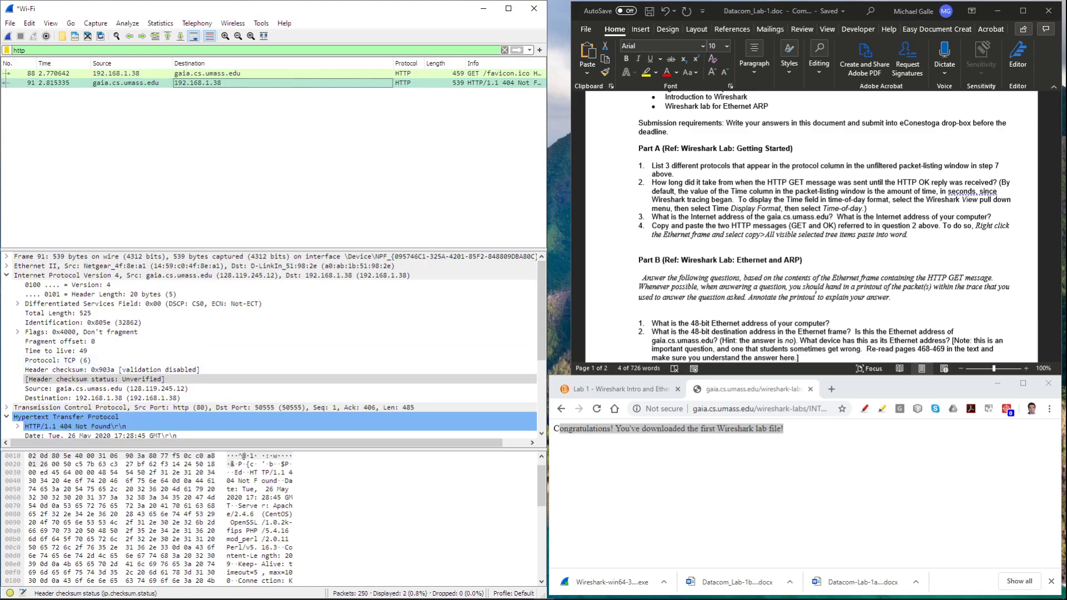
left_click_drag(548, 379, 604, 379)
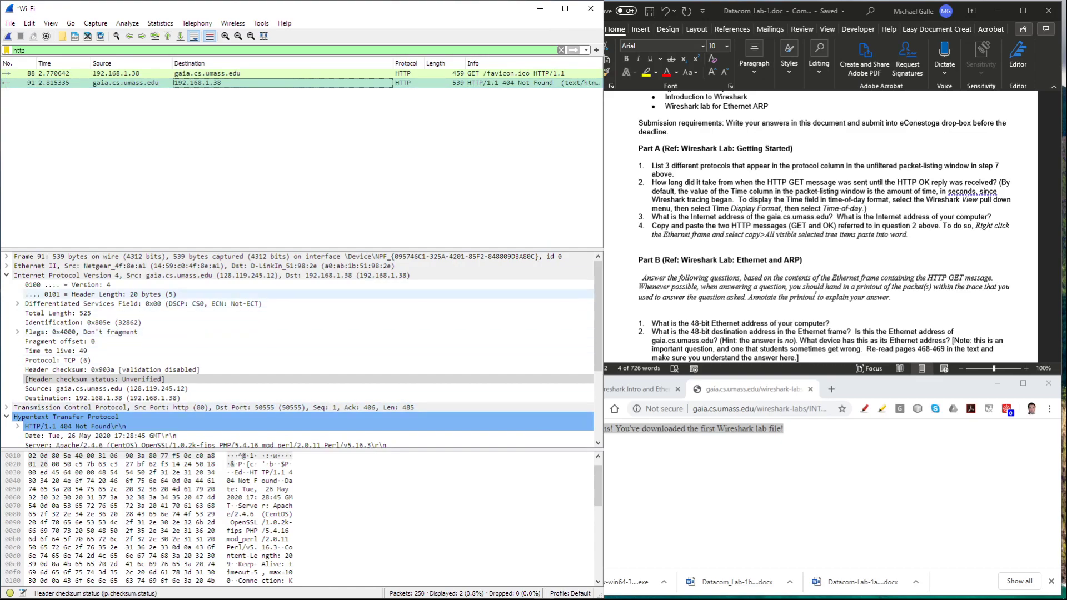
left_click_drag(604, 197, 579, 194)
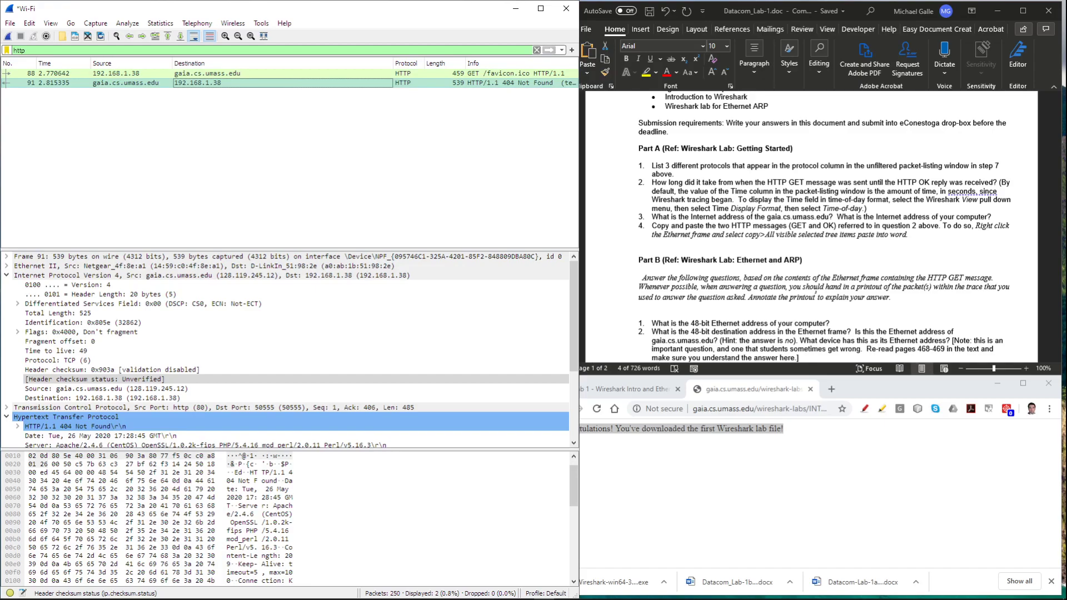
left_click_drag(579, 139, 607, 174)
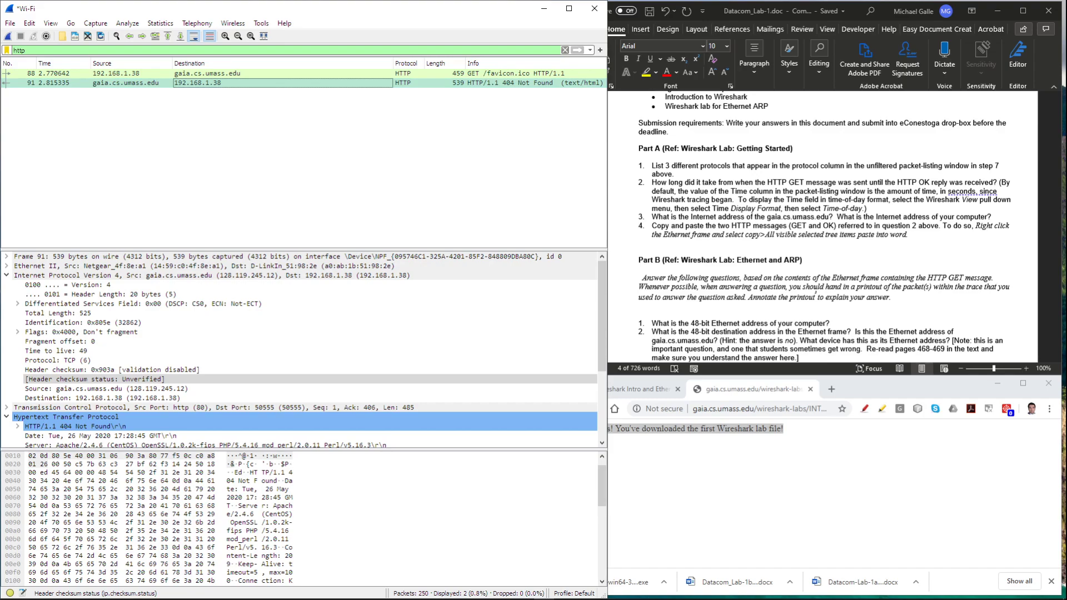
Compare the Time values of HTTP packets 88 and 91 to answer Part A question 2
left_click(55, 83)
left_click(54, 73)
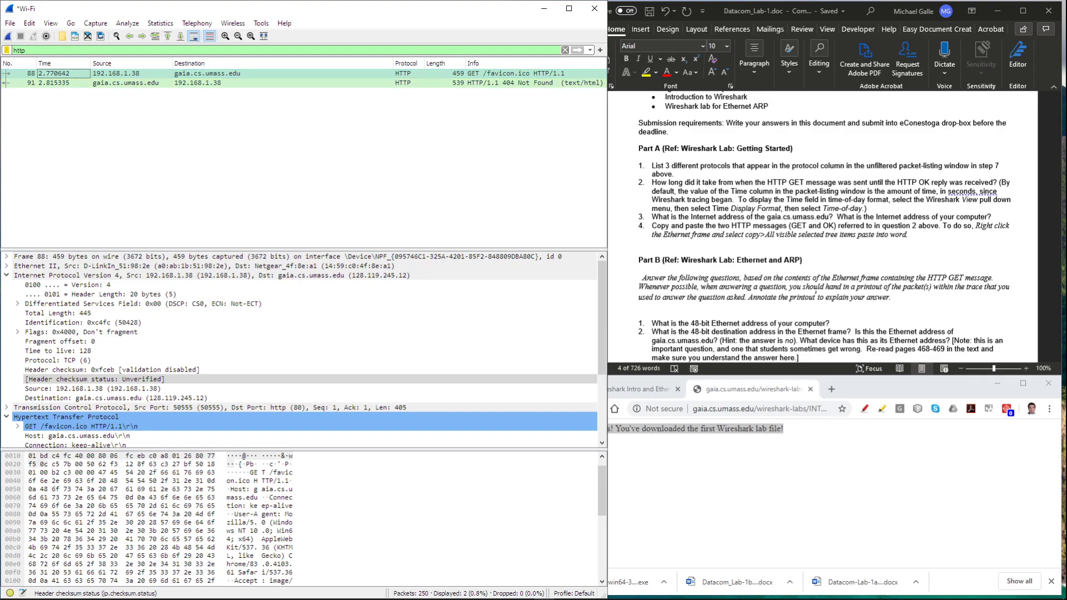
left_click(54, 83)
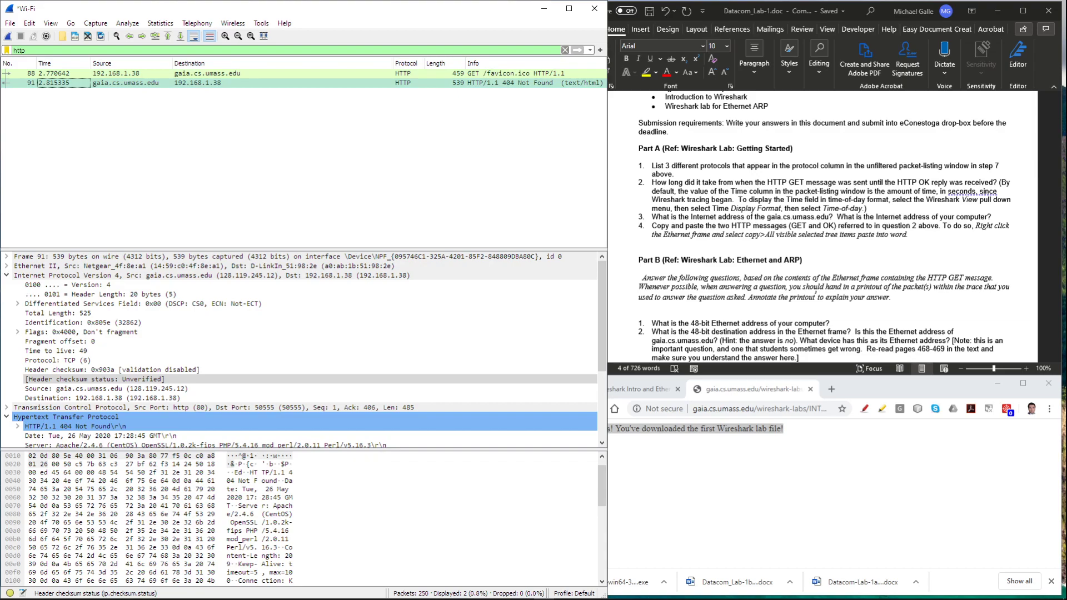
For Part A question 3, examine the source and destination Internet addresses in the GET packet's Internet Protocol details
left_click_drag(768, 217, 829, 217)
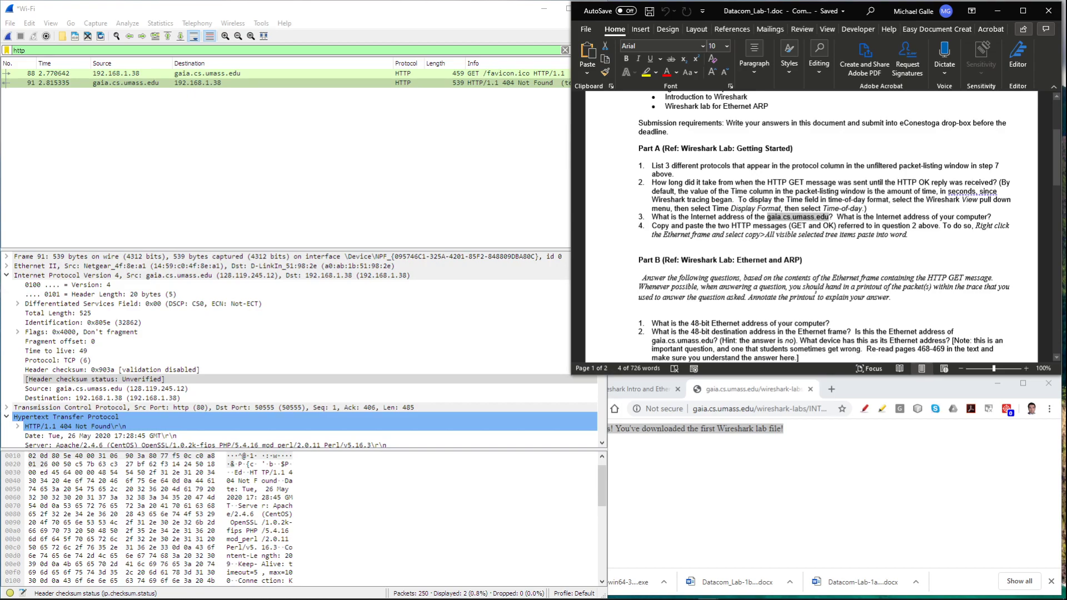
left_click_drag(837, 217, 987, 217)
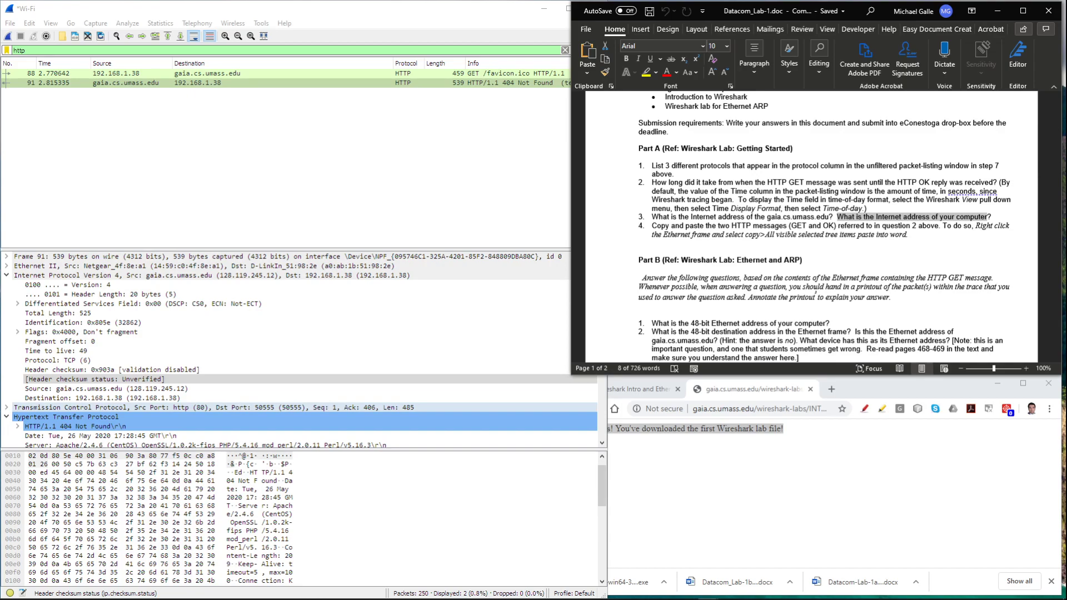
scroll(300, 417, "down", 2)
scroll(300, 417, "down", 2)
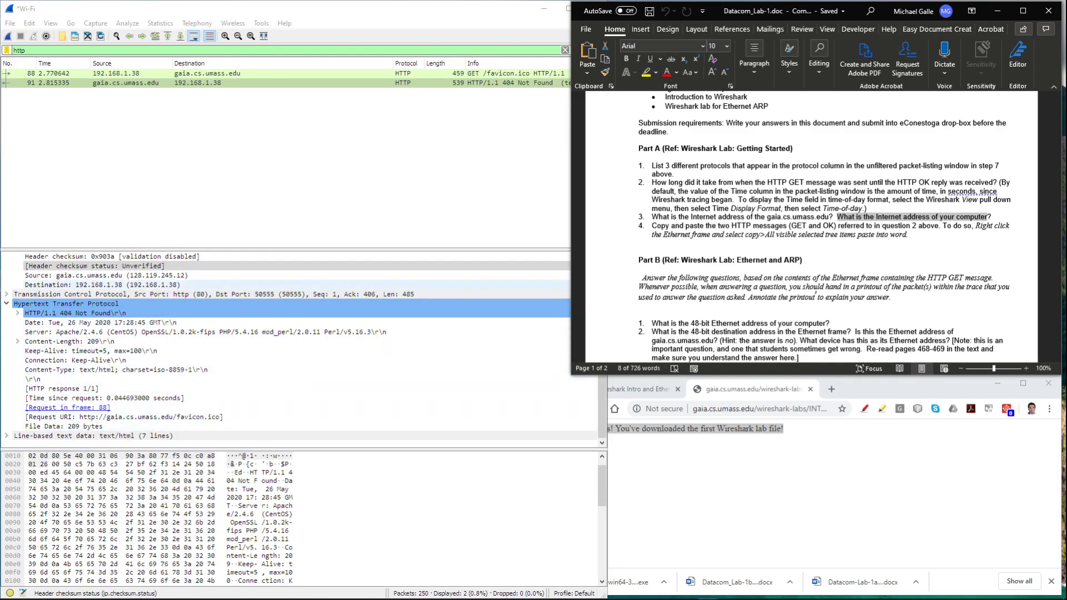
left_click(131, 73)
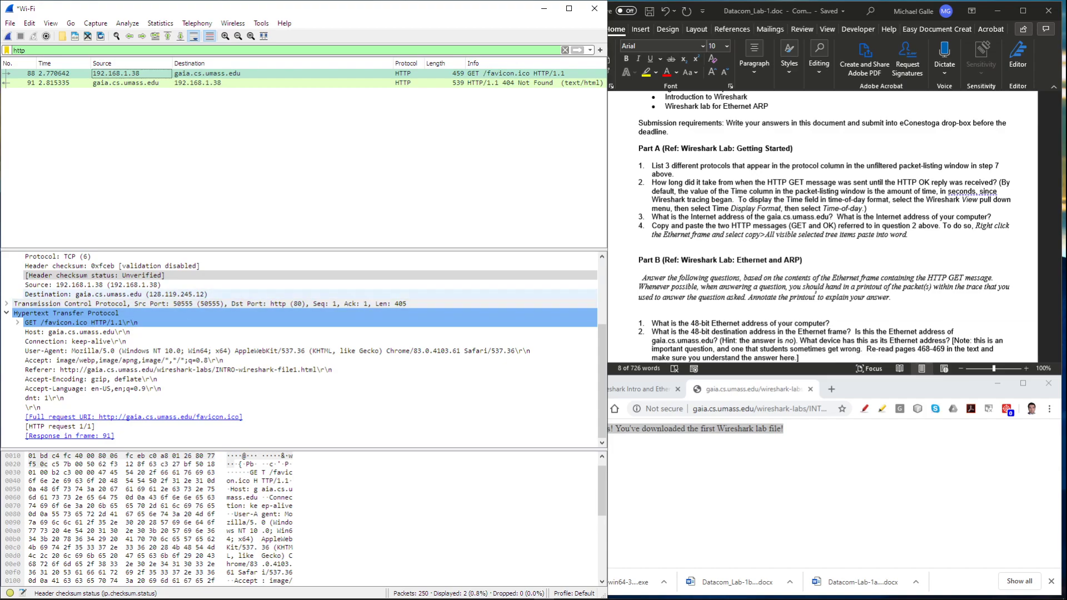
left_click(111, 284)
left_click(116, 294)
left_click(111, 285)
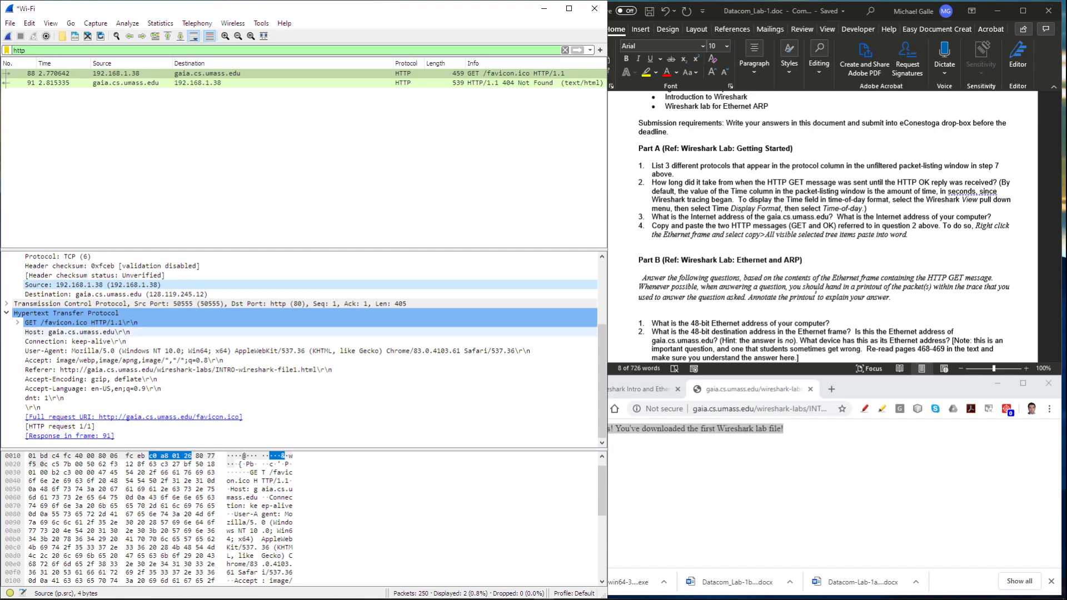
Collapse the GET packet's Hypertext Transfer Protocol and Internet Protocol sections and expand its Ethernet II section for question 4
left_click(6, 313)
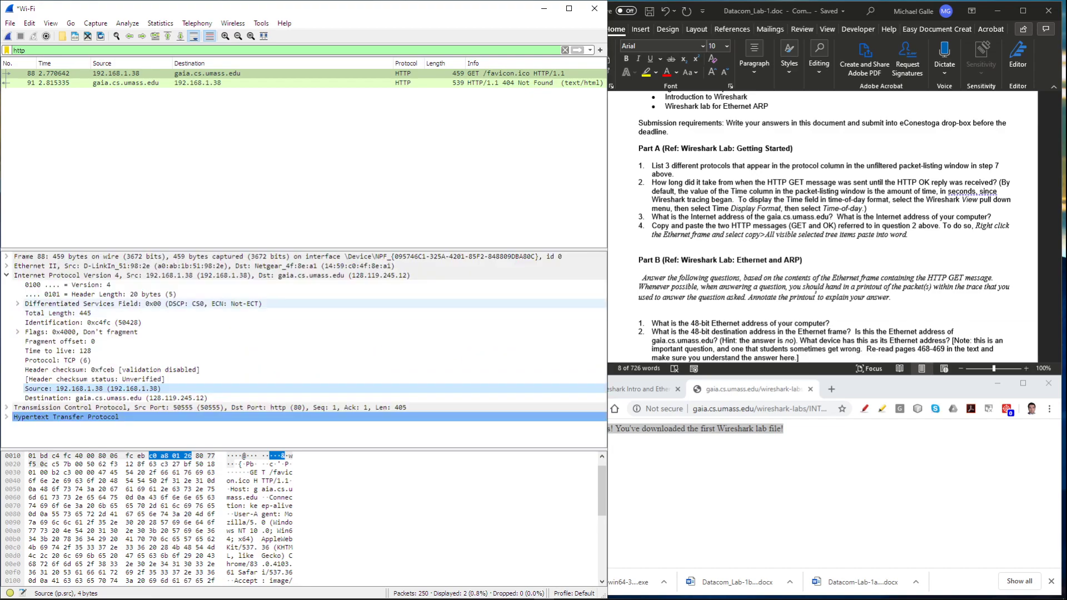
left_click(7, 275)
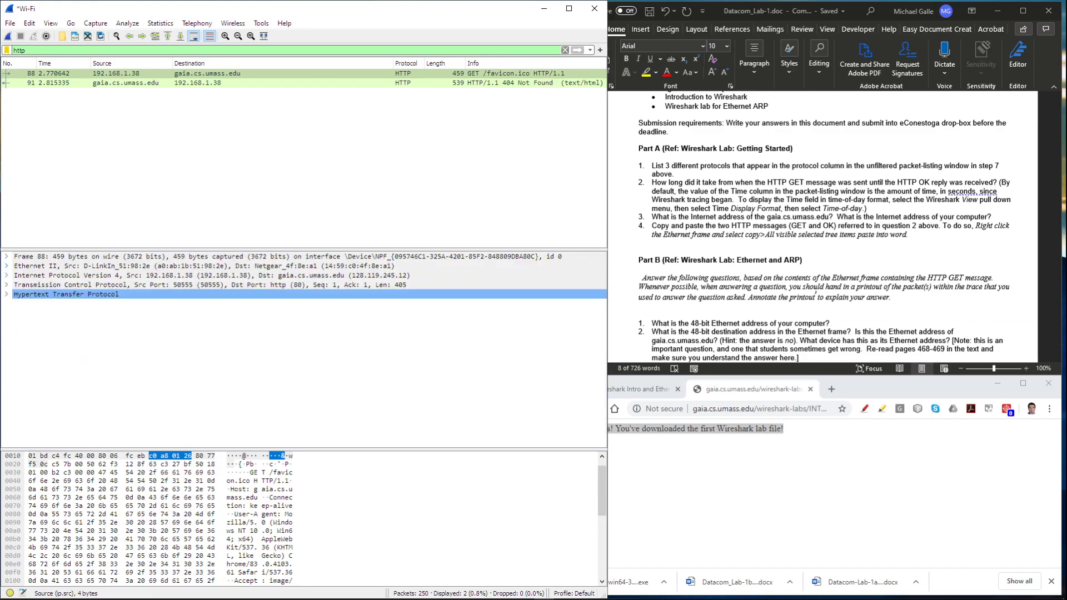
left_click(7, 265)
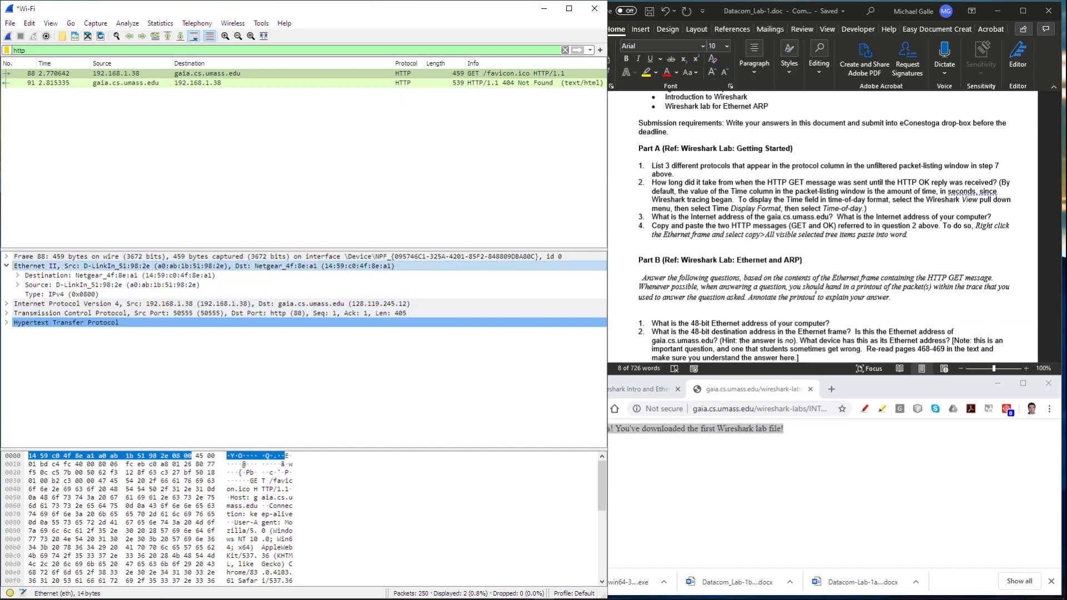
Copy the GET packet's Ethernet II frame using All Visible Selected Tree Items, as question 4 asks
right_click(45, 266)
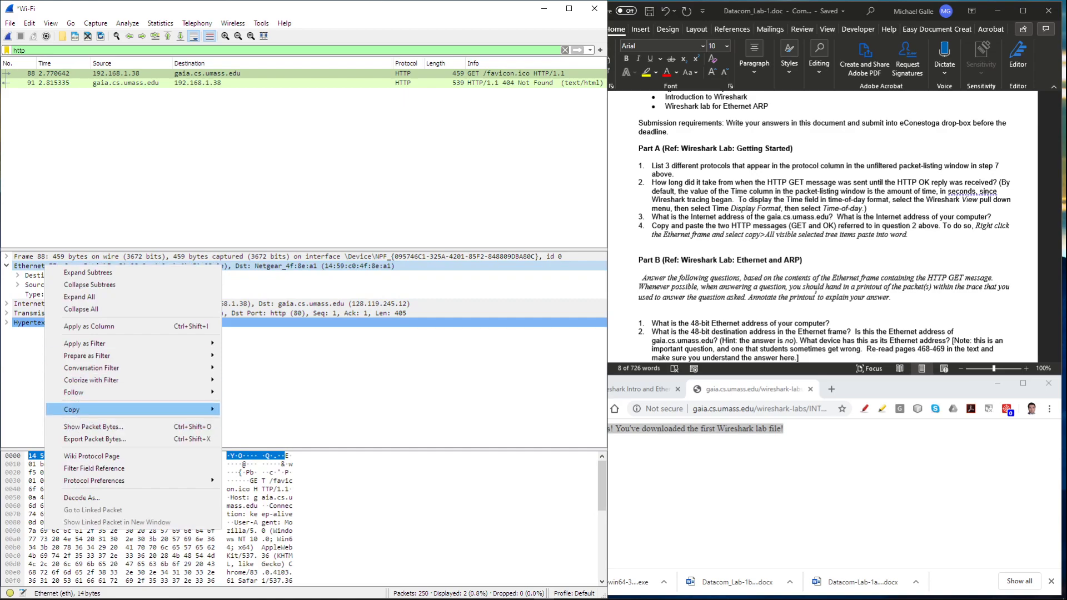
mouse_move(111, 410)
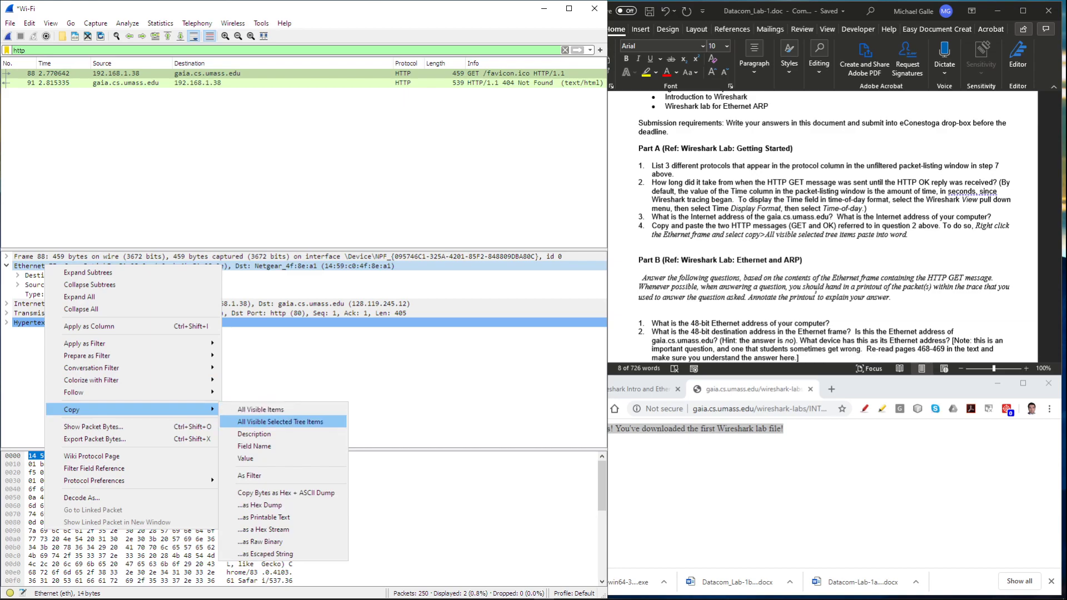
left_click(280, 421)
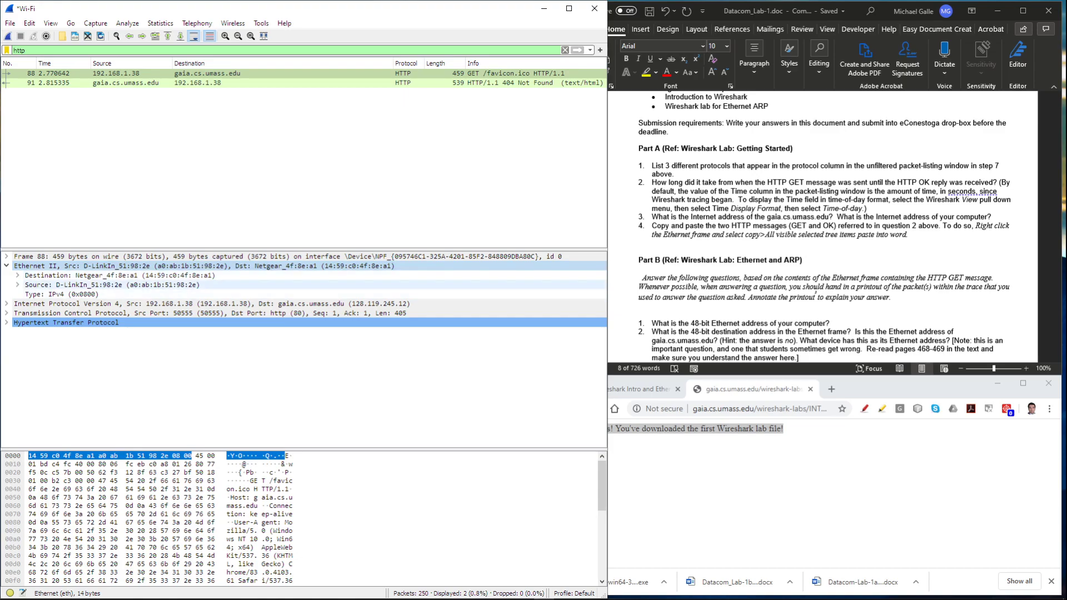
Expand Destination and Source under the GET packet's Ethernet II section and copy it again with All Visible Selected Tree Items
left_click(18, 276)
left_click(17, 314)
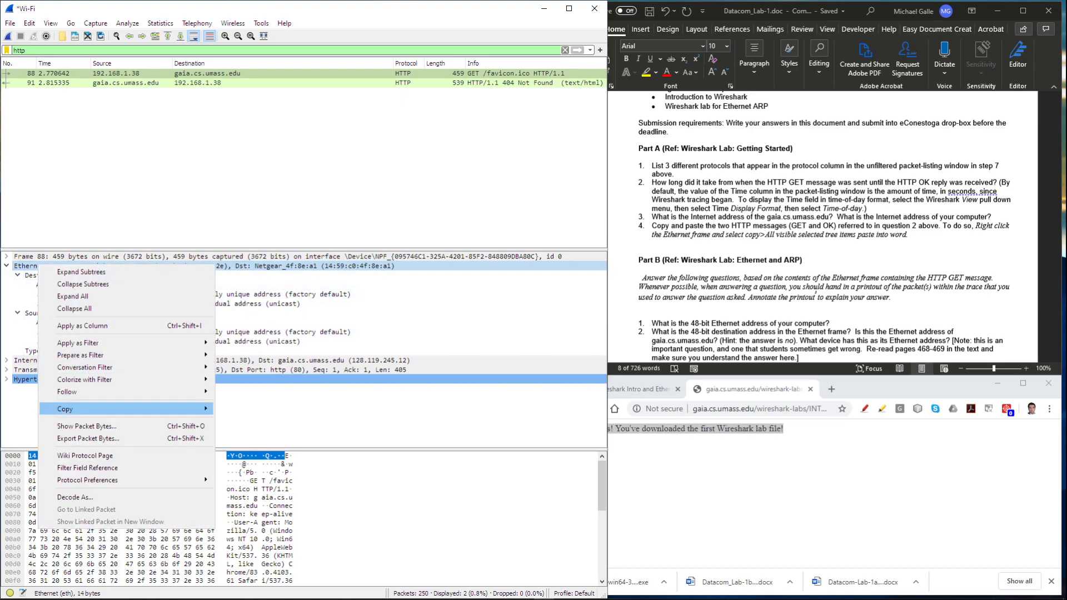
mouse_move(84, 409)
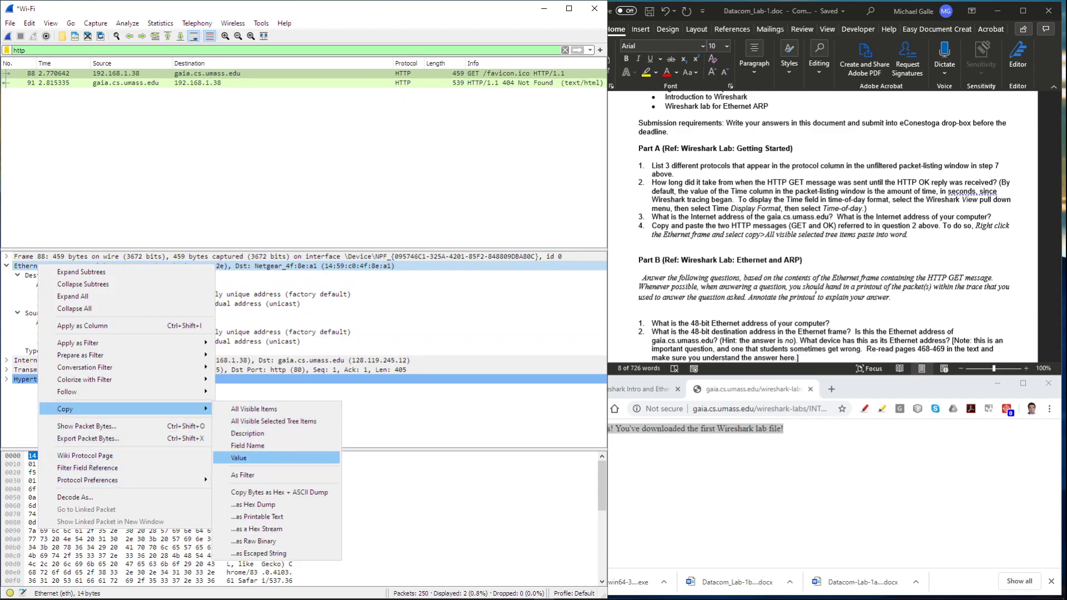
left_click(274, 421)
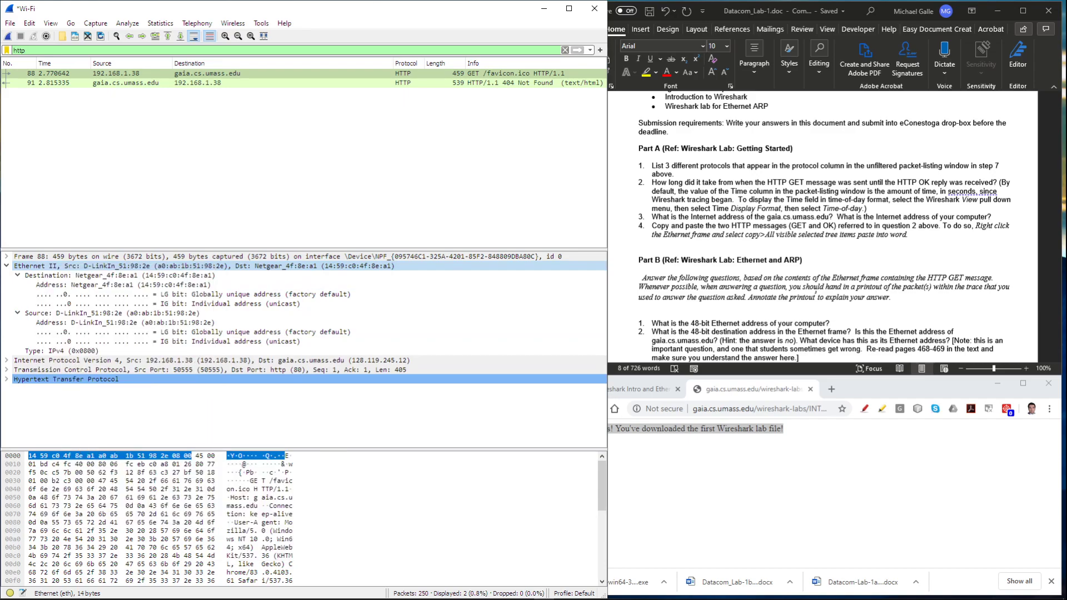